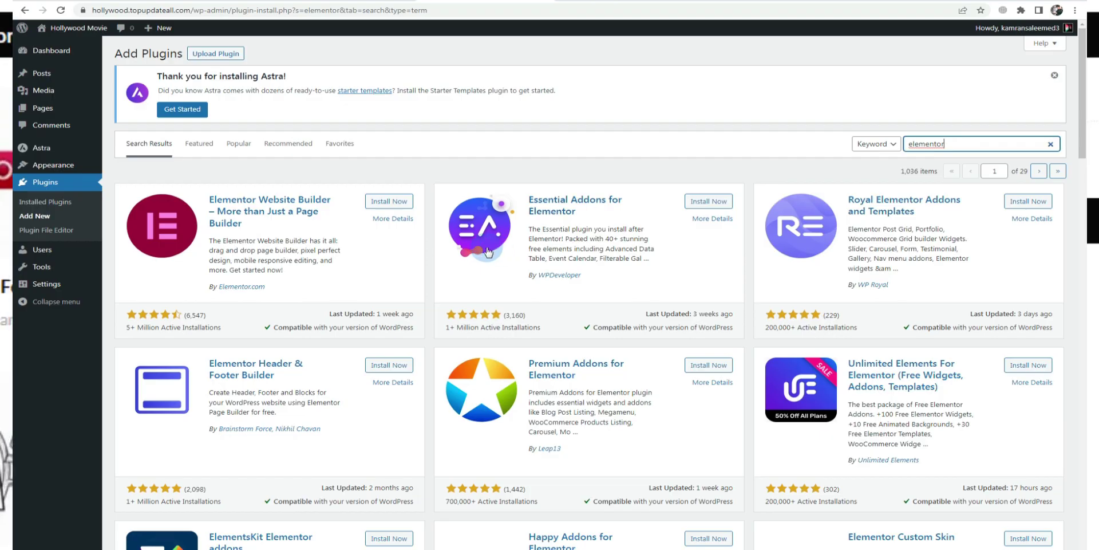
Install the Elementor Website Builder plugin from the plugin search results.
click(379, 203)
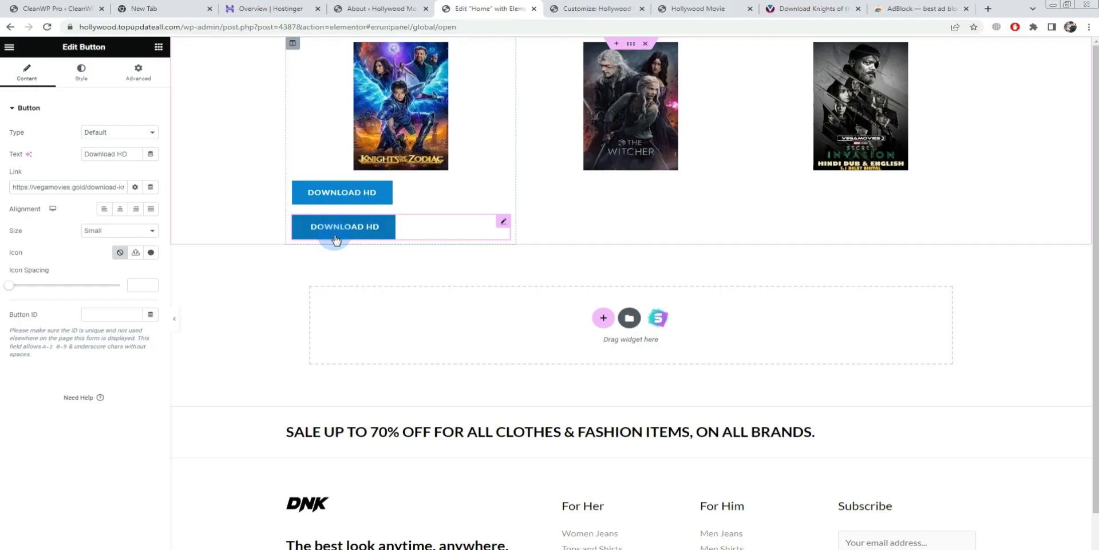
Center-align both Download HD buttons below the Knights of the Zodiac poster.
click(120, 209)
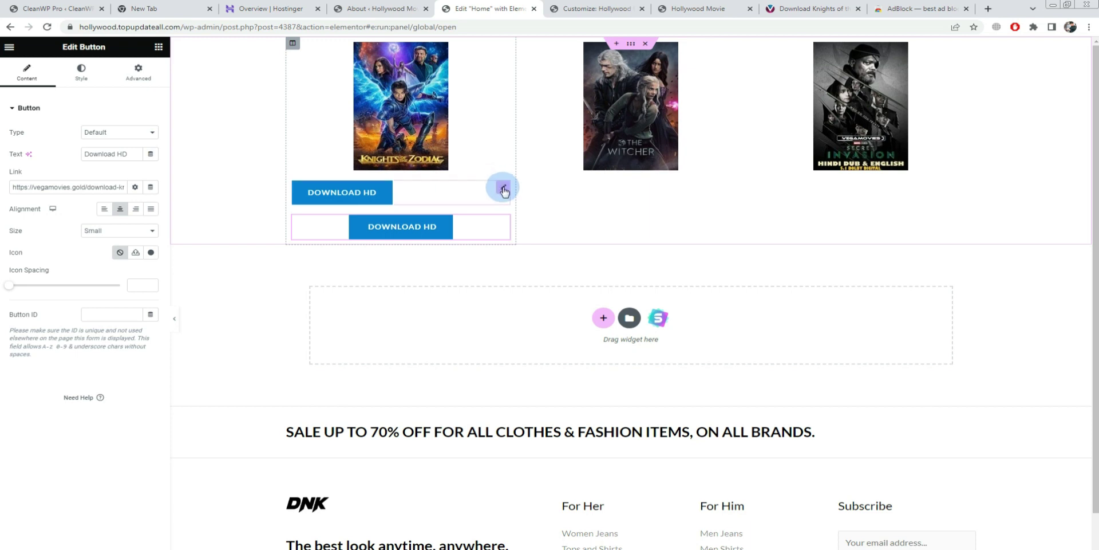
click(504, 189)
click(121, 209)
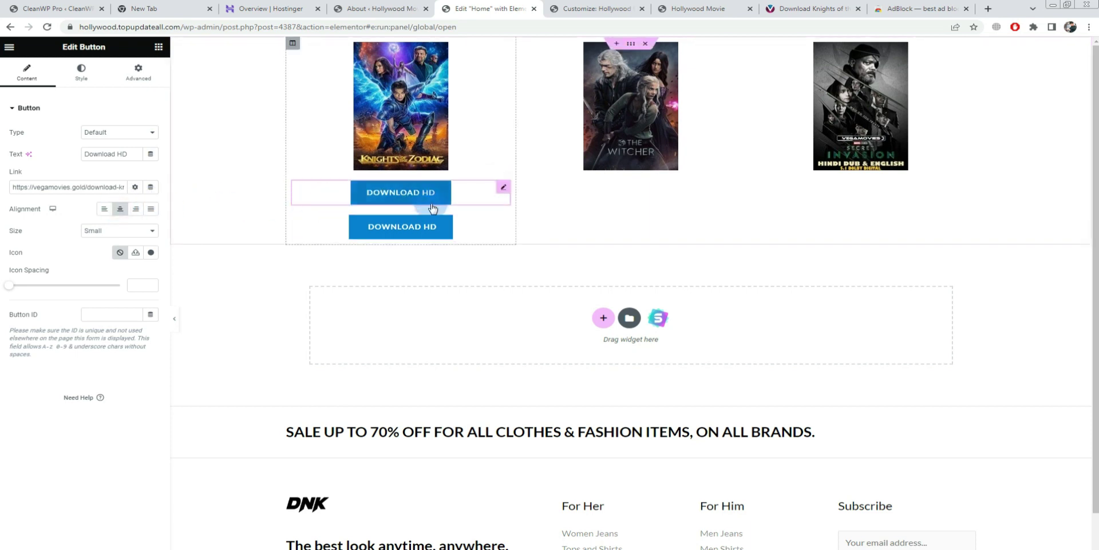
click(504, 223)
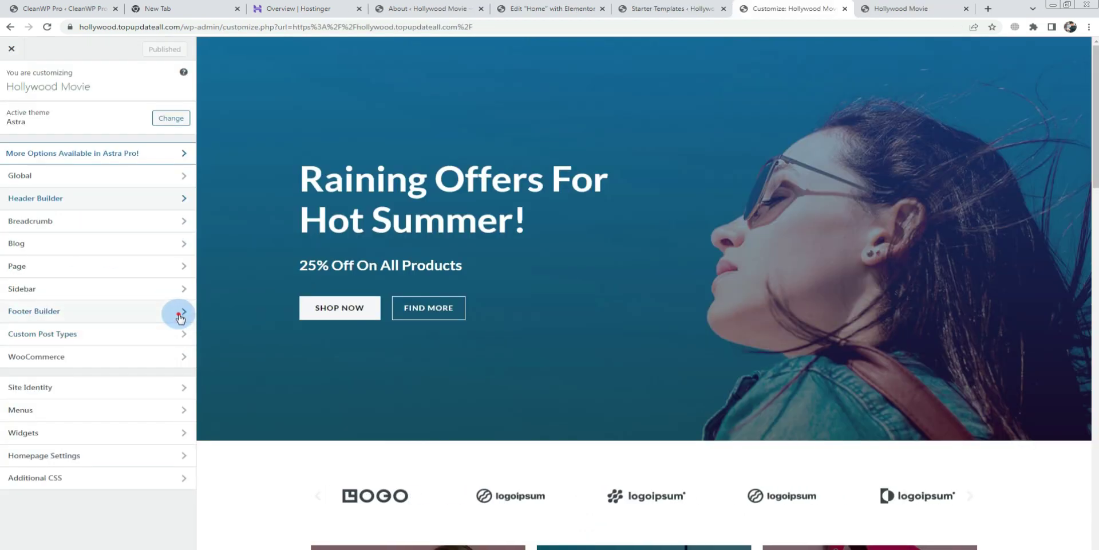
Remove all elements from the site's footer in the Footer Builder: Widgets 1 to 4, Copyright and Social.
click(180, 313)
click(685, 479)
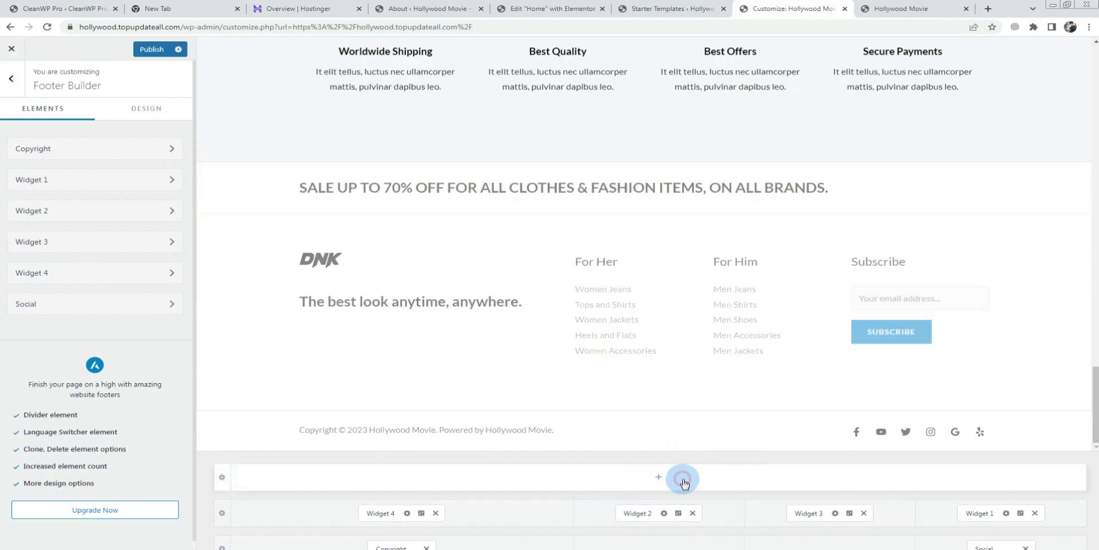
click(436, 513)
click(427, 547)
click(864, 513)
click(1034, 513)
click(1025, 546)
Publish the footer changes and reload the live Hollywood Movie site.
scroll(655, 283, up, 8)
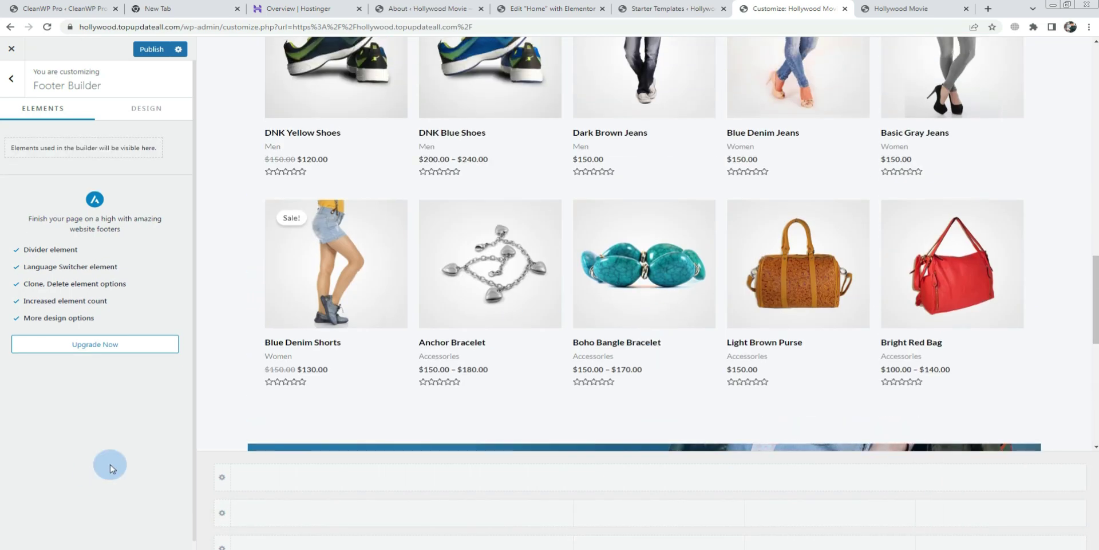
click(152, 49)
click(901, 8)
click(47, 27)
Close the Starter Templates page and add a section with three equal columns to the Home page in Elementor.
click(684, 9)
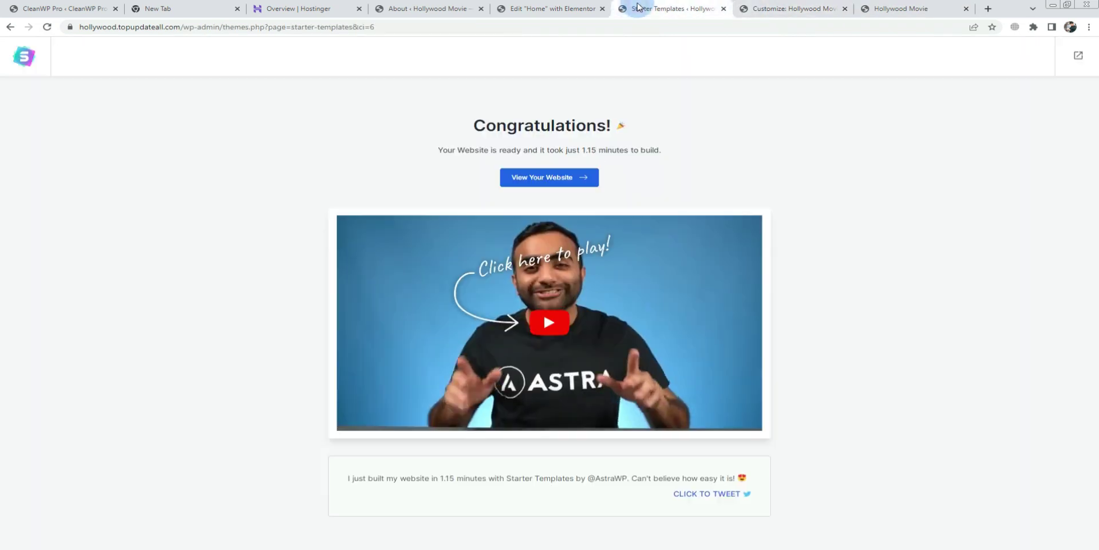
click(724, 9)
click(552, 9)
click(609, 120)
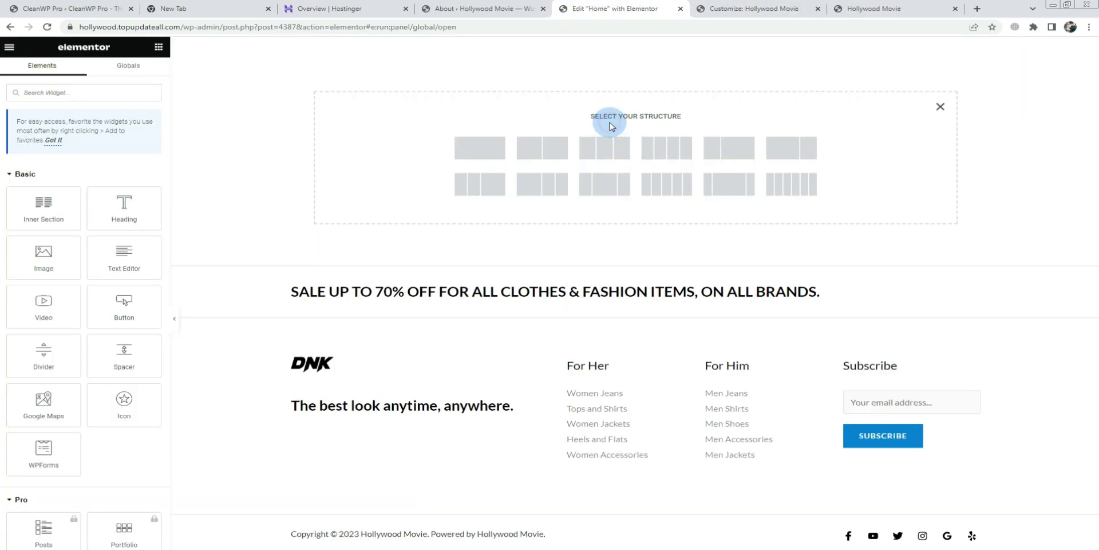
click(581, 154)
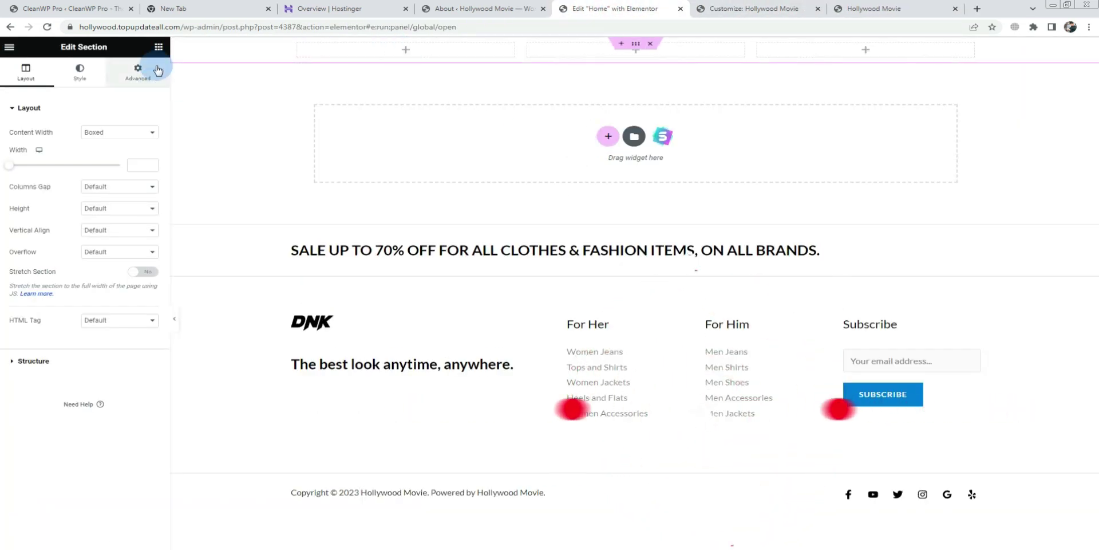
click(159, 47)
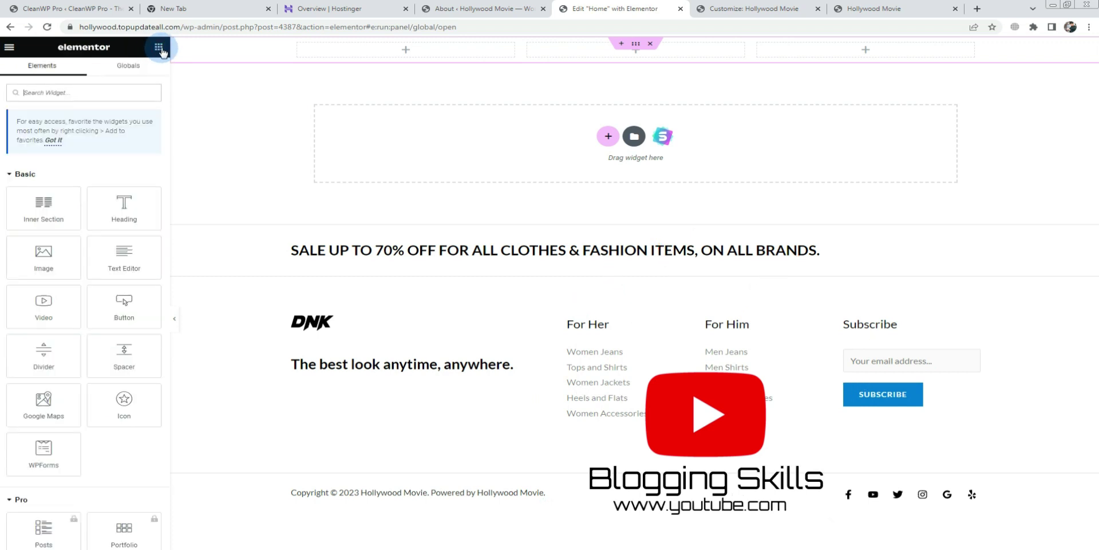
drag(32, 254, 418, 55)
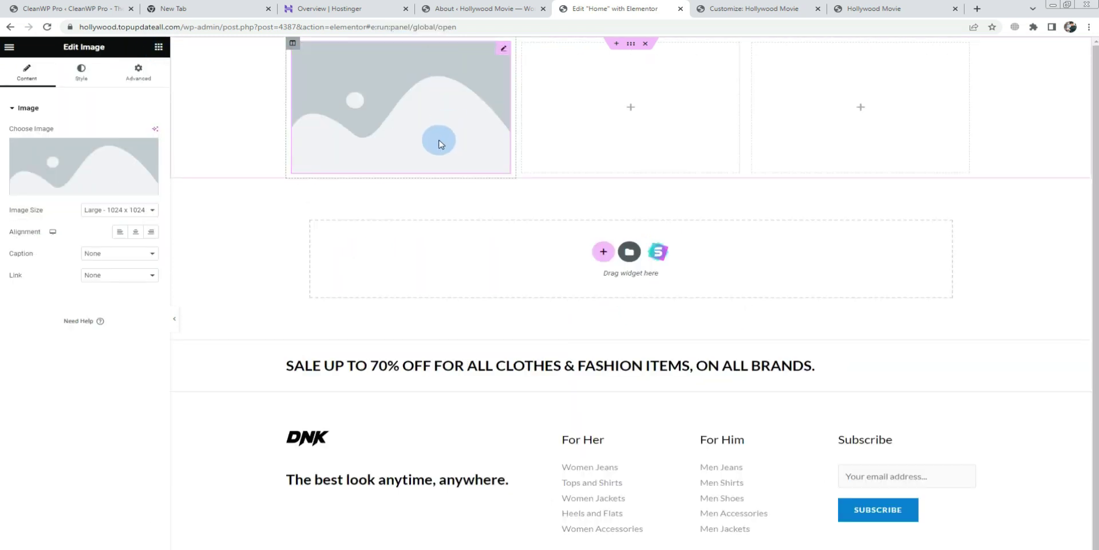
key(Delete)
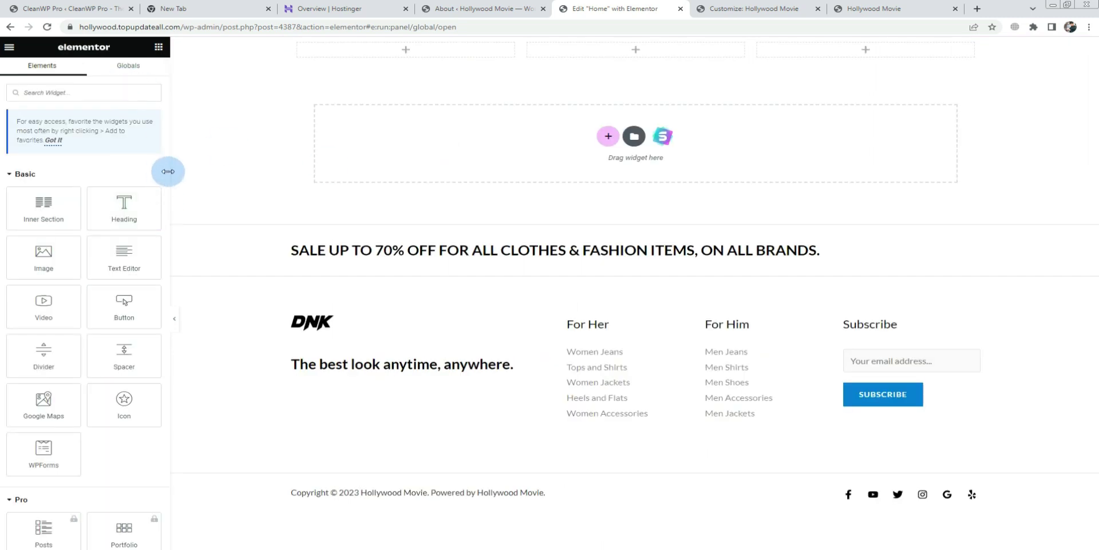
drag(167, 171, 170, 347)
drag(180, 395, 172, 443)
drag(44, 355, 432, 56)
key(ctrl+z)
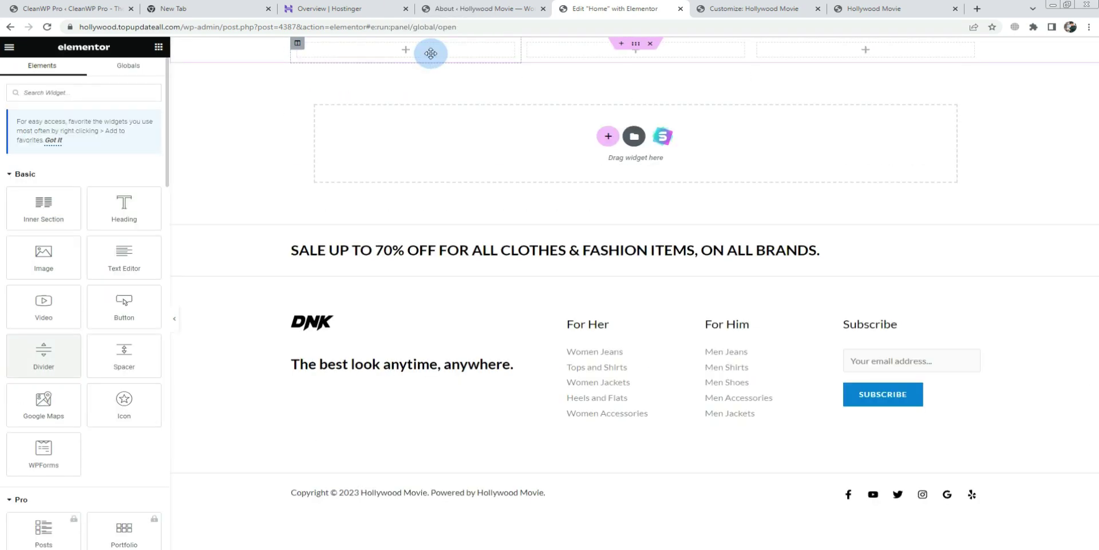
Place an Image widget in the first column of the new section.
drag(40, 269, 401, 54)
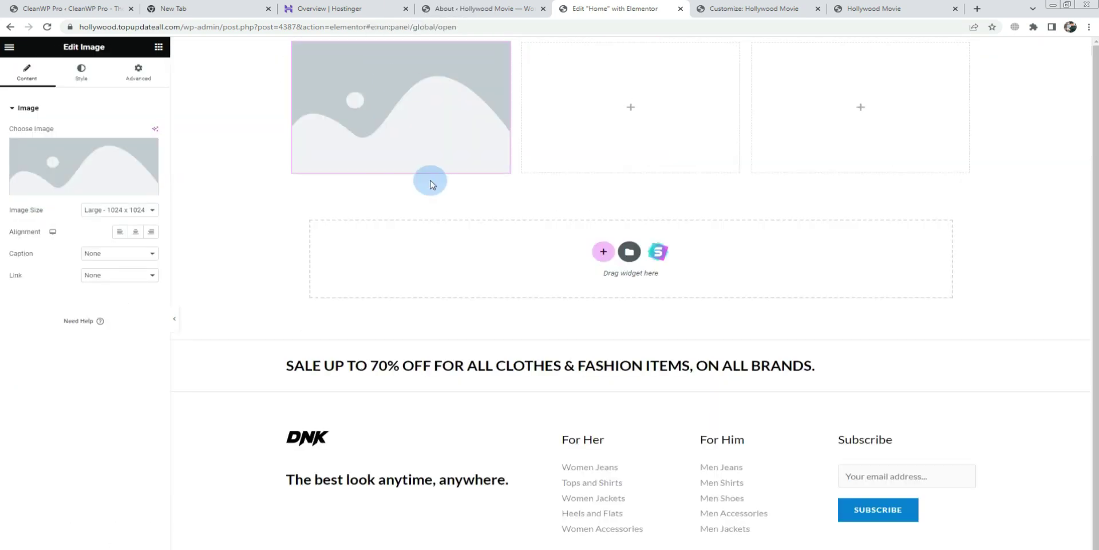
Switch to the Hostinger panel and open the subdomain management page of topupdateall.com.
click(329, 8)
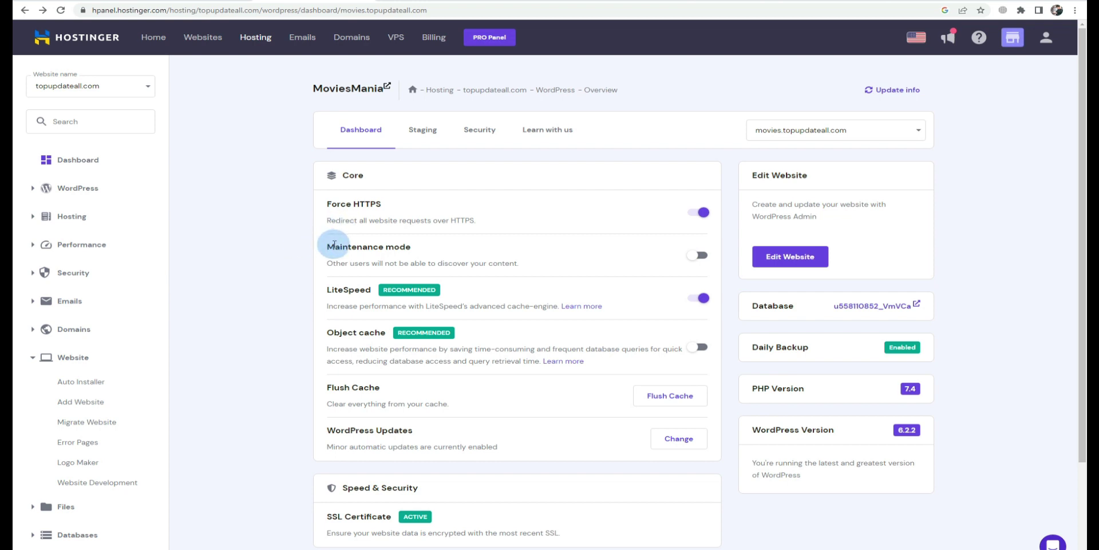
scroll(334, 244, down, 2)
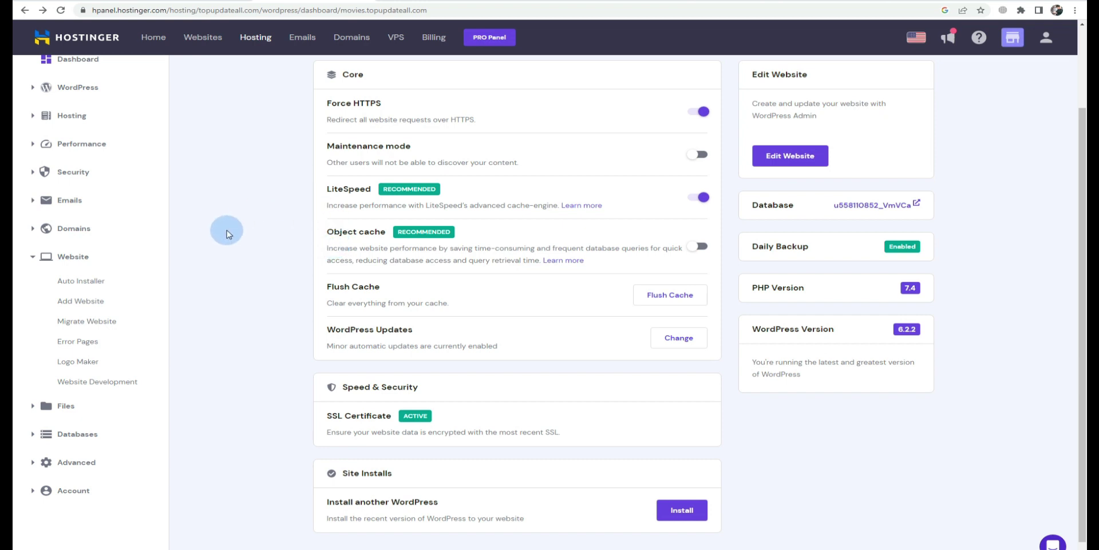
scroll(225, 229, up, 2)
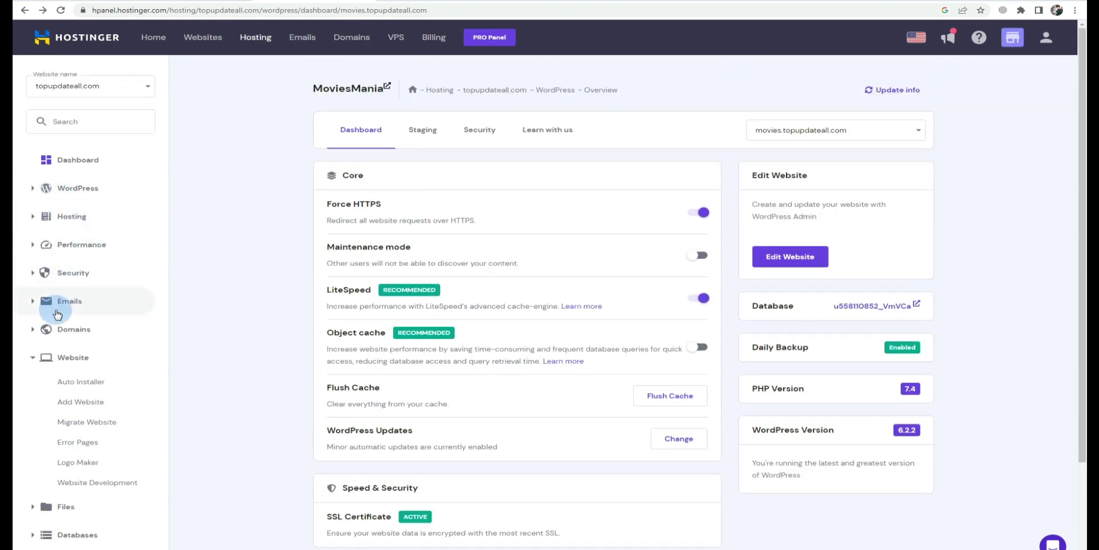
click(30, 327)
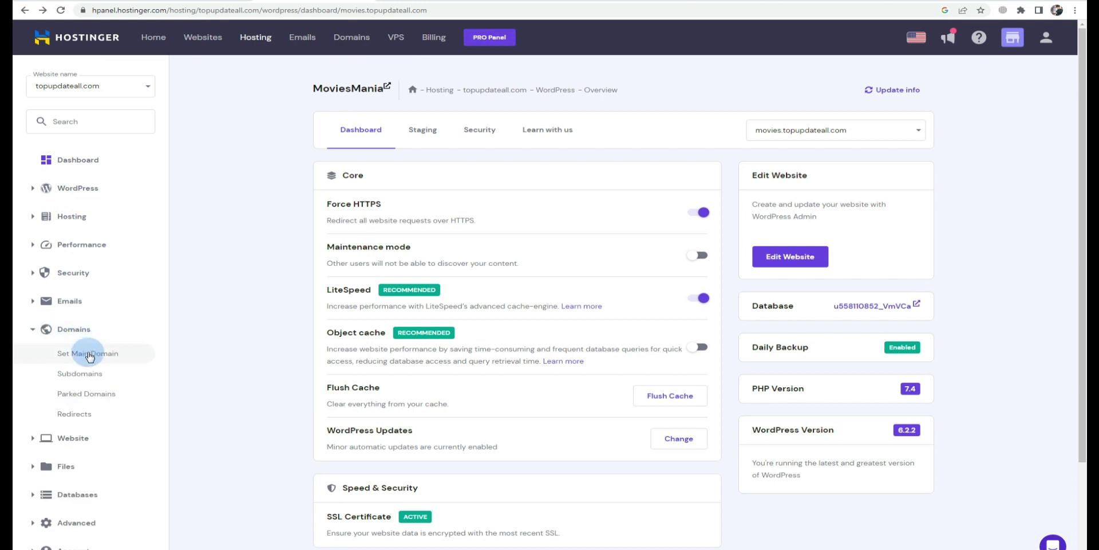
click(80, 372)
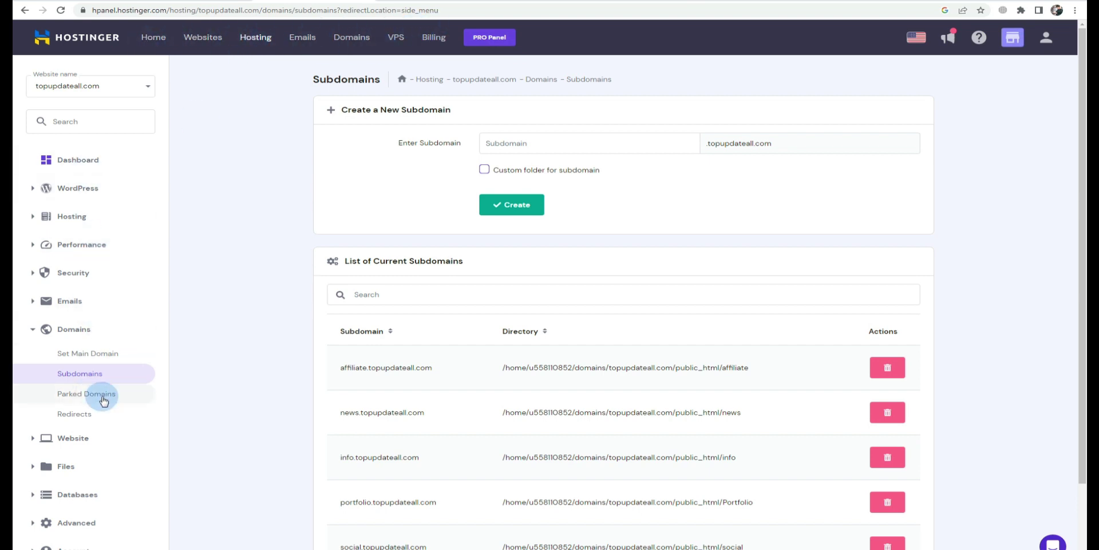
Create the subdomain hollywood.topupdateall.com.
click(567, 145)
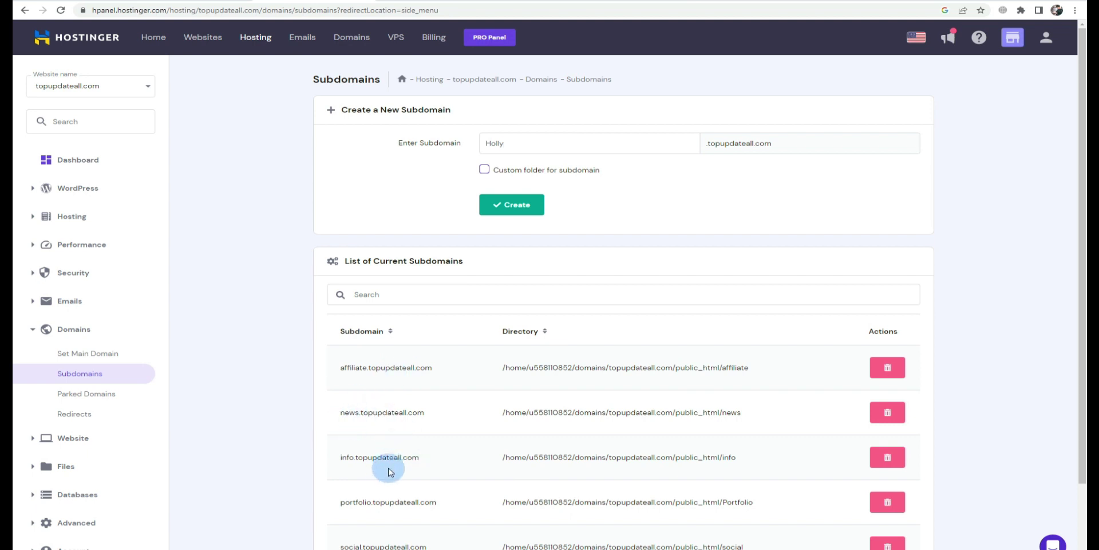
drag(369, 368, 437, 371)
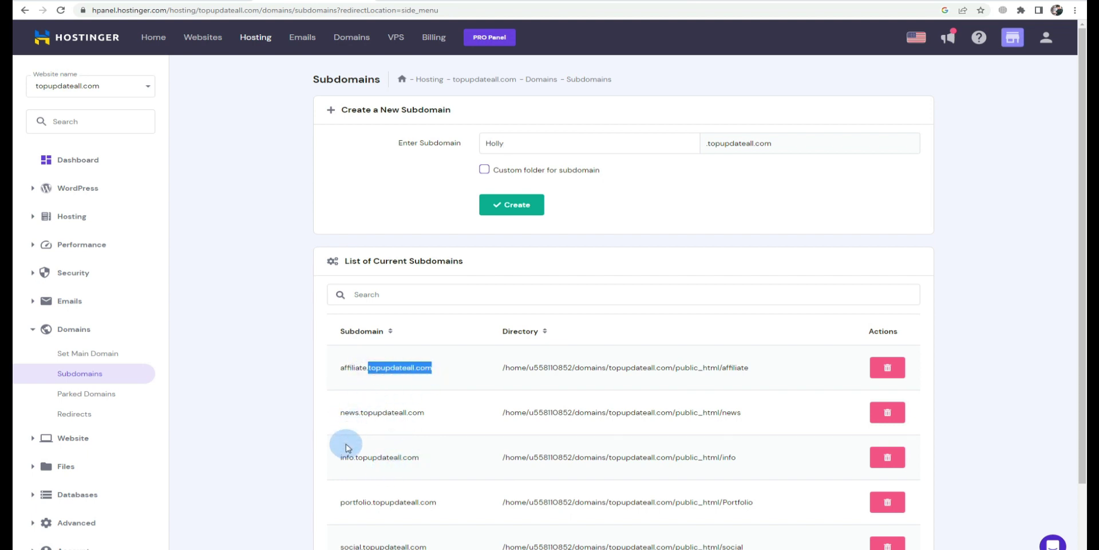
click(526, 144)
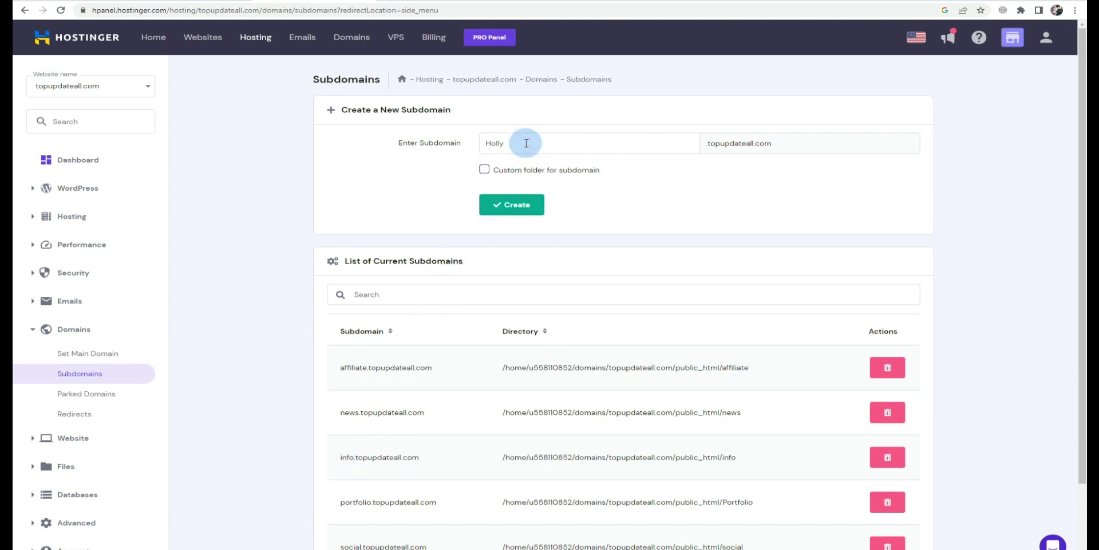
click(521, 205)
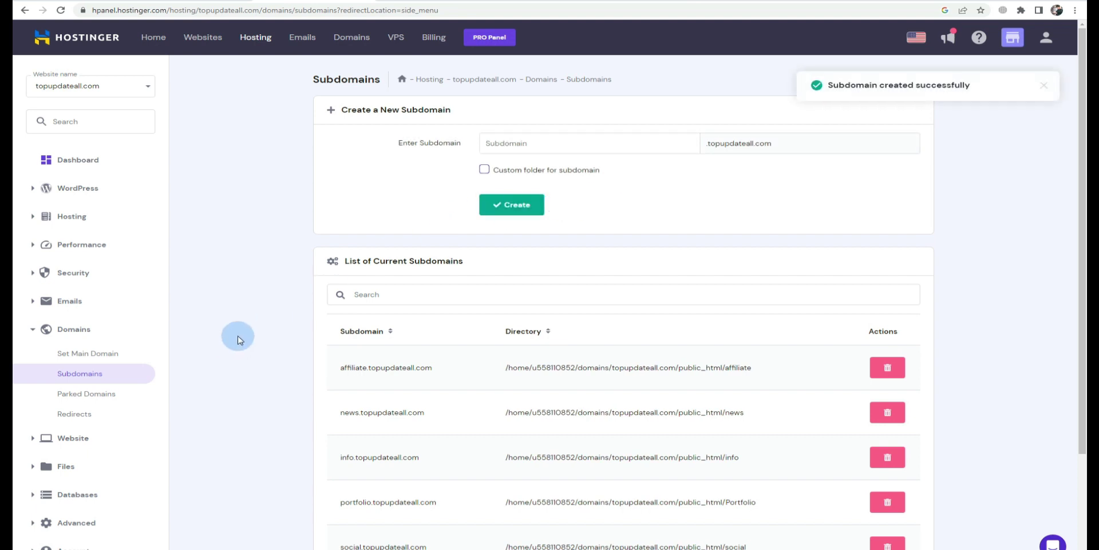
Open the website Auto Installer and select WordPress as the application to install.
scroll(167, 373, down, 3)
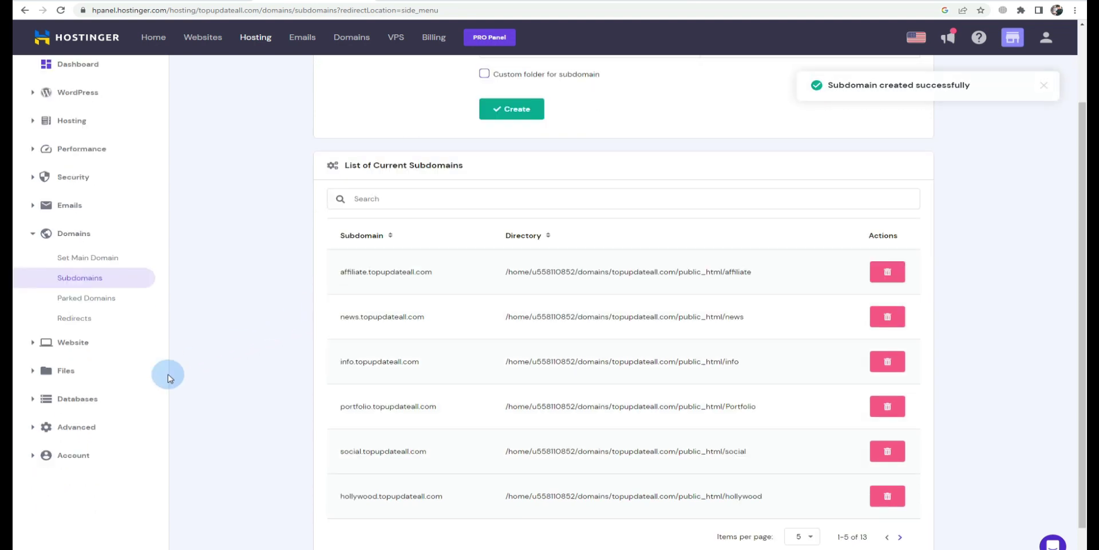
click(35, 302)
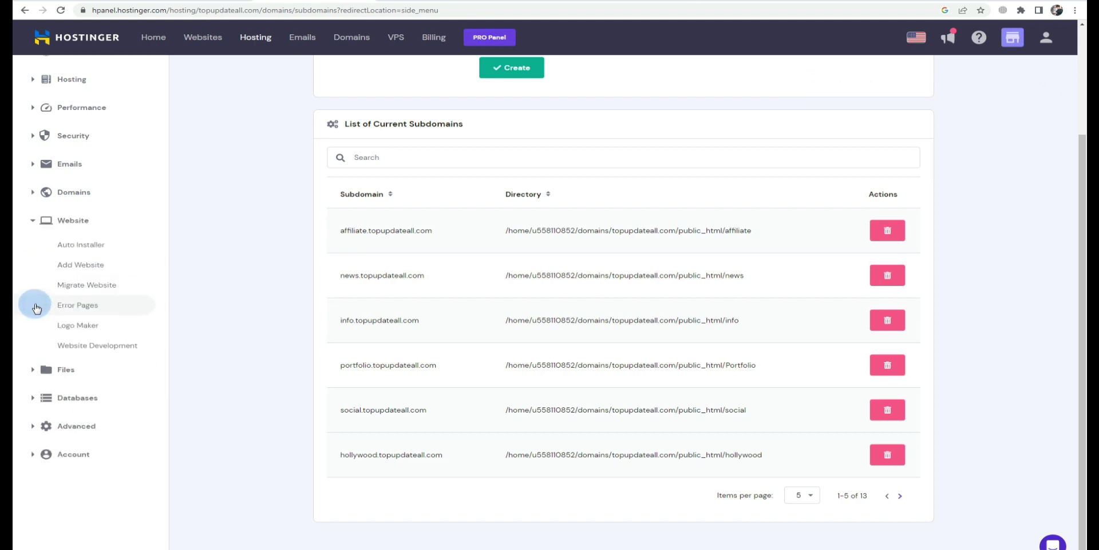
click(91, 250)
click(352, 269)
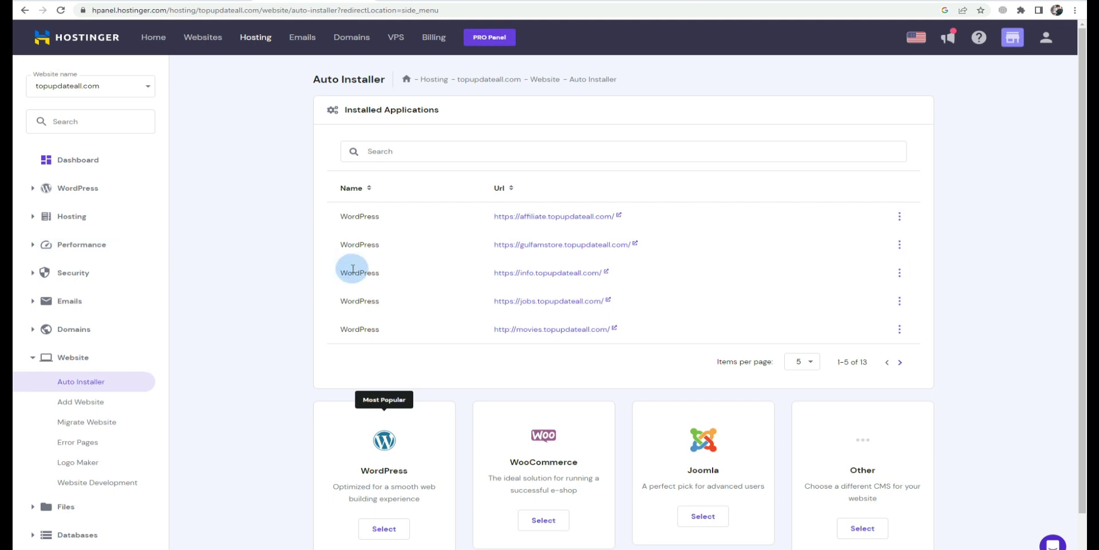
scroll(277, 350, down, 1)
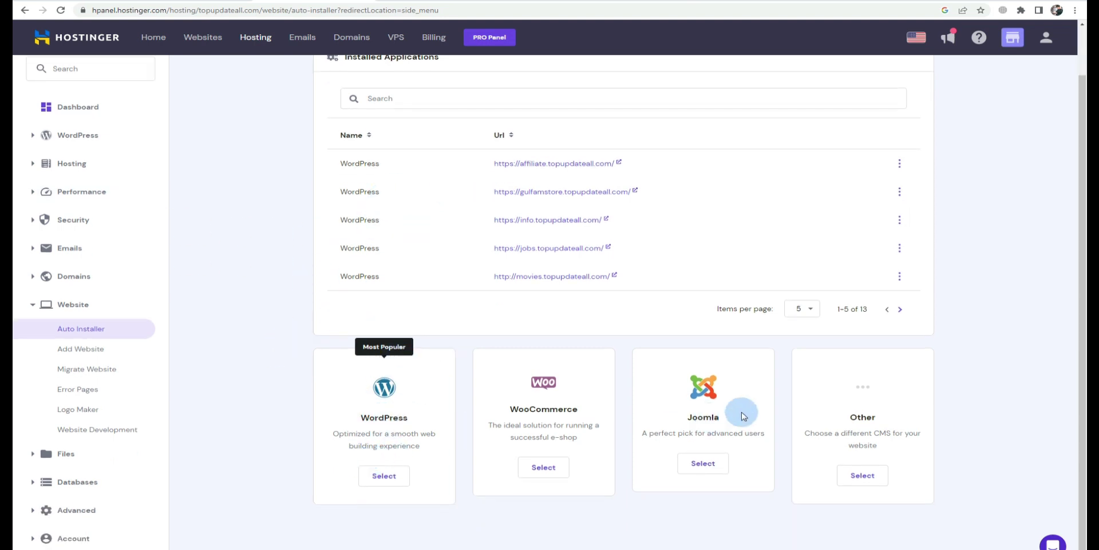
click(370, 475)
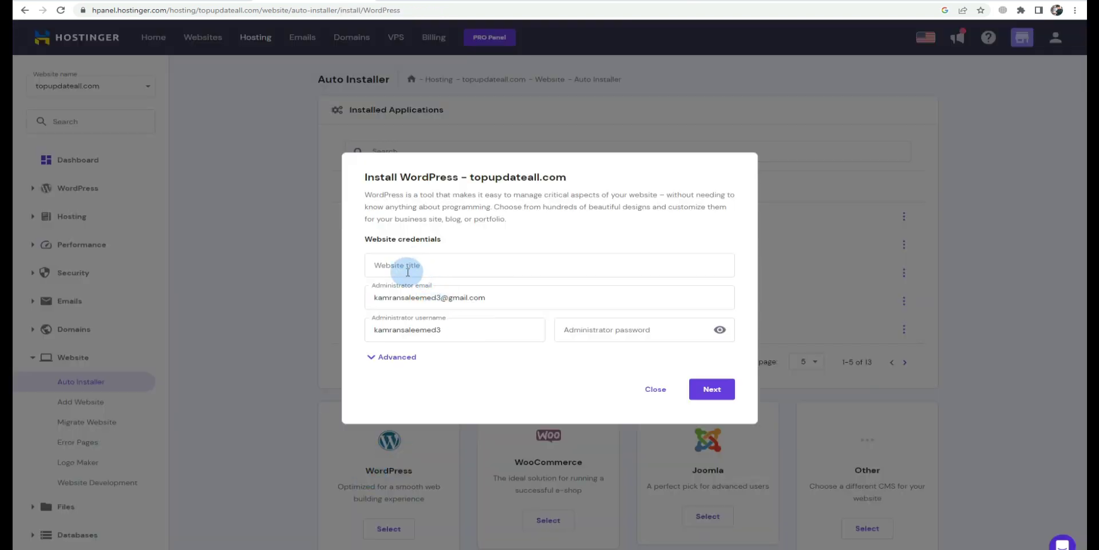
Set the website title to Hollywood Movie, enter the administrator username and password, and install WordPress 6.2.2 in English with minor-version updates only.
click(406, 267)
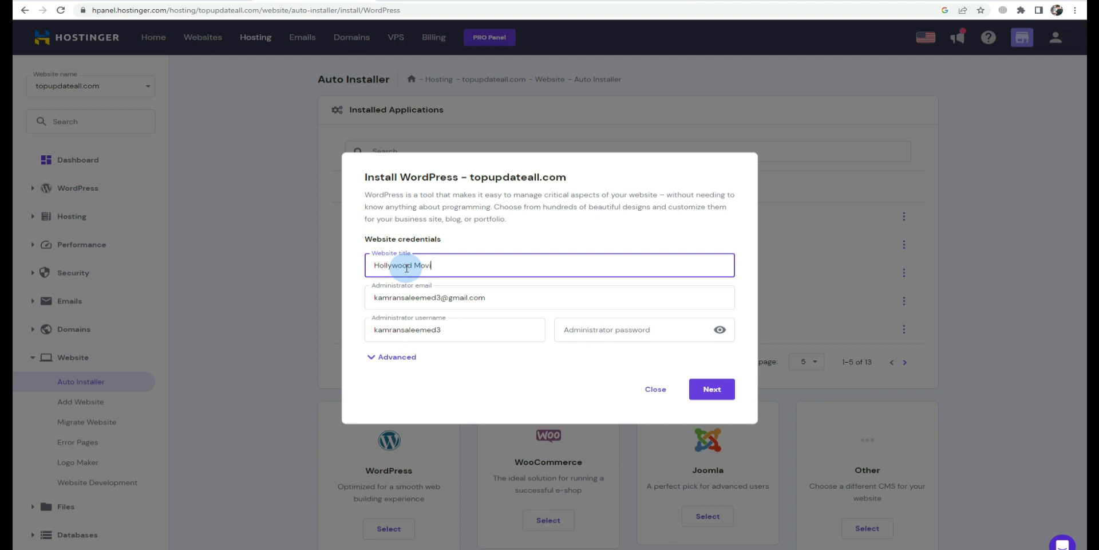
triple_click(507, 298)
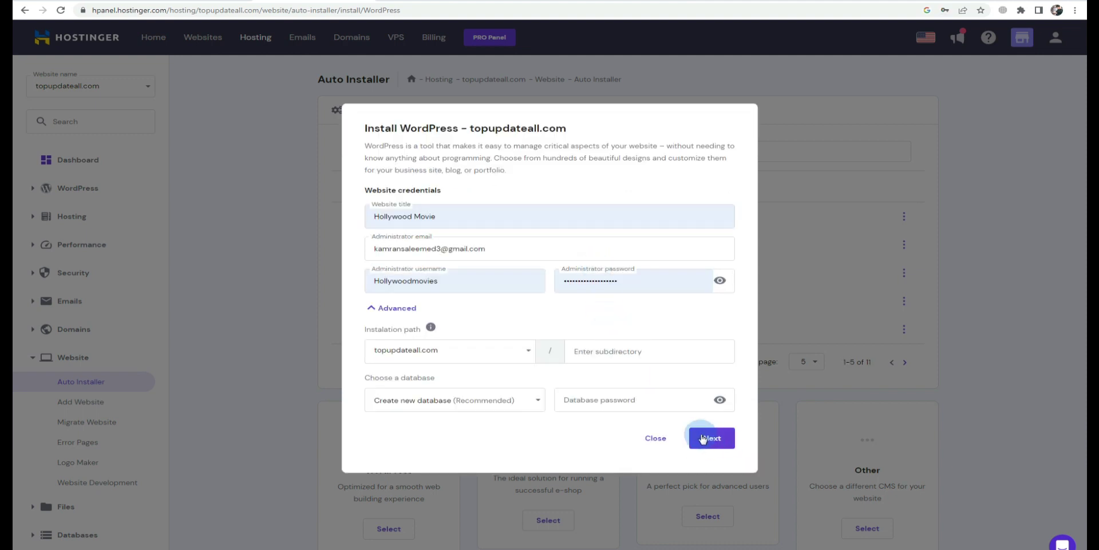
click(703, 438)
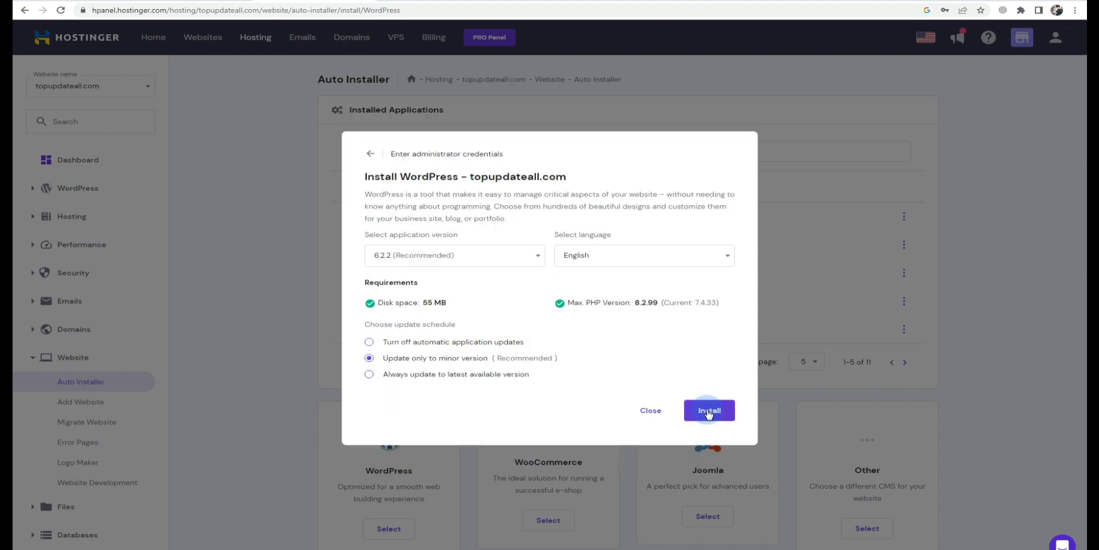
click(716, 315)
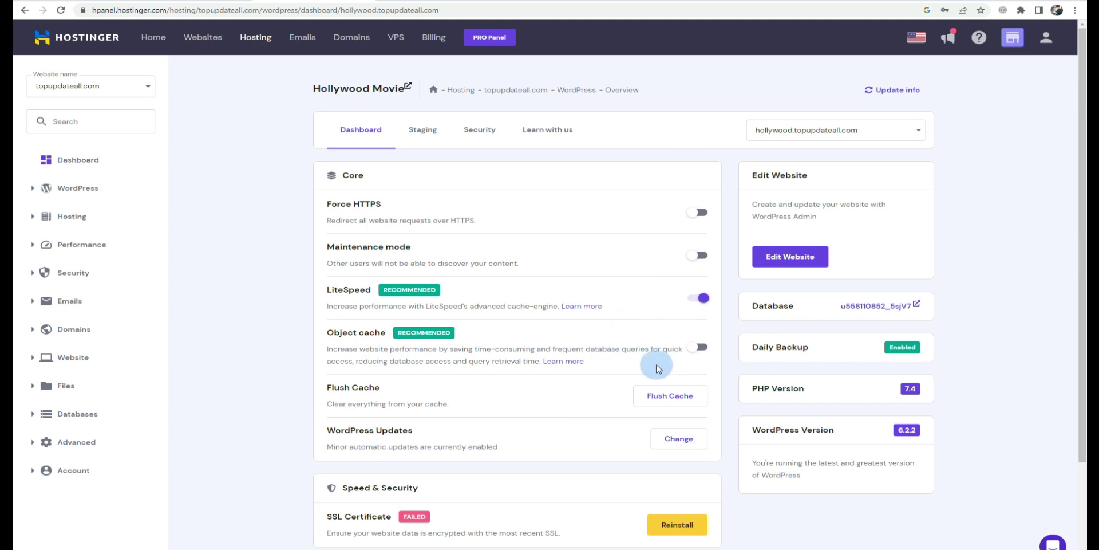
Reinstall the SSL certificate for hollywood.topupdateall.com and close the installation notice.
scroll(592, 430, down, 2)
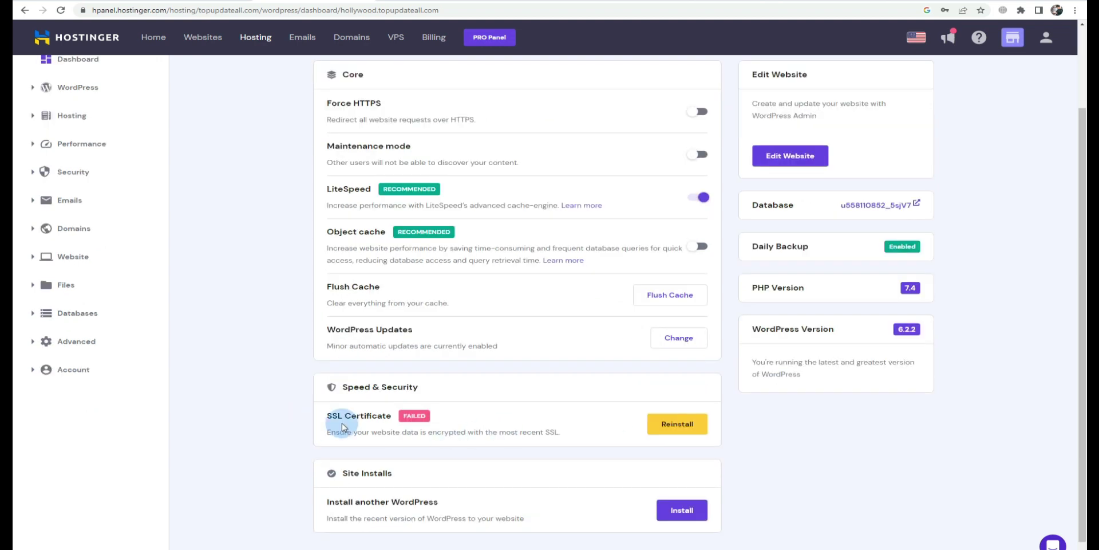
click(678, 424)
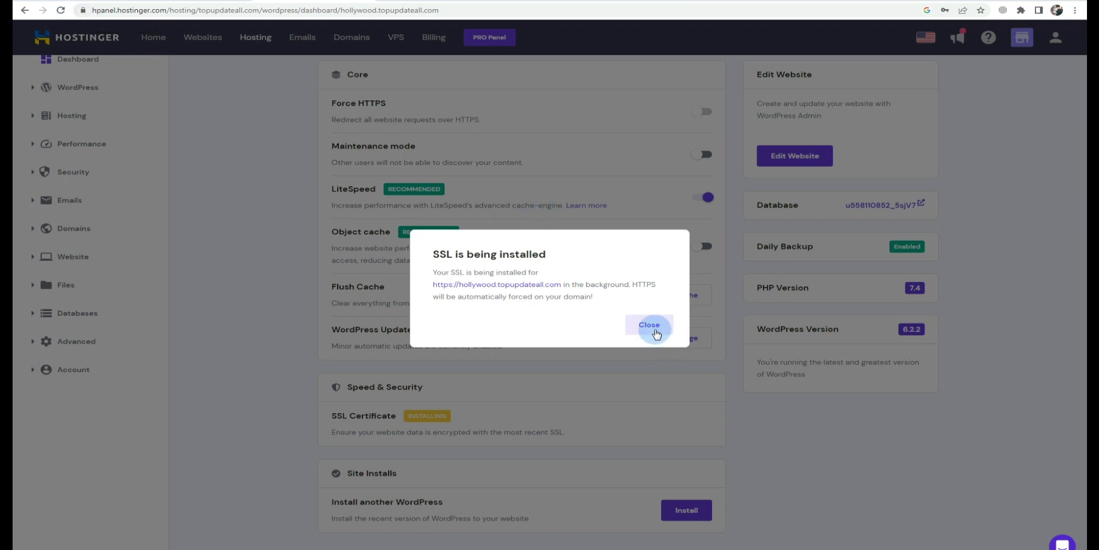
click(650, 325)
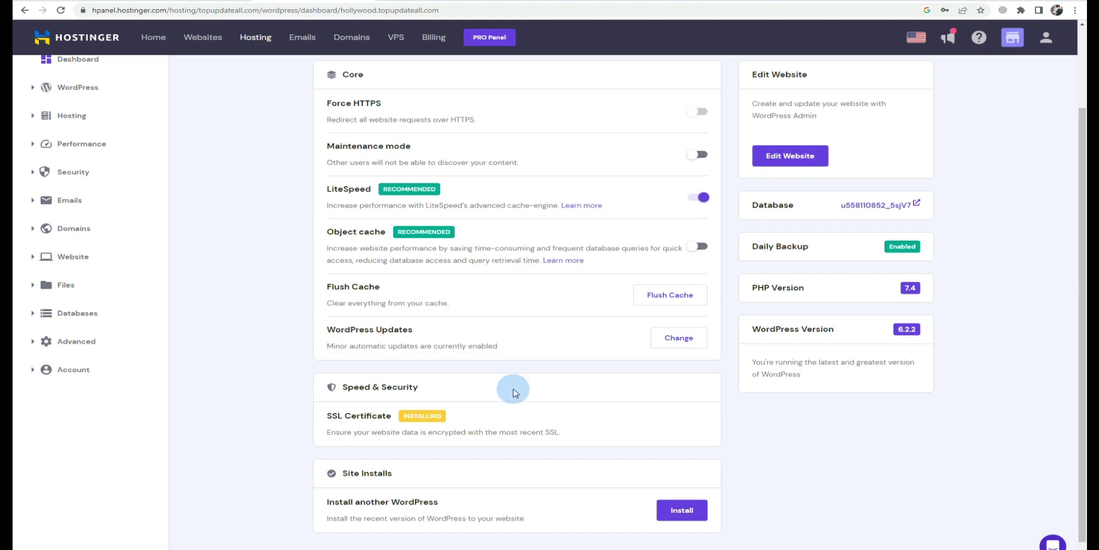
Open the WordPress admin of the Hollywood Movie site and deactivate all installed plugins in bulk.
scroll(563, 399, up, 2)
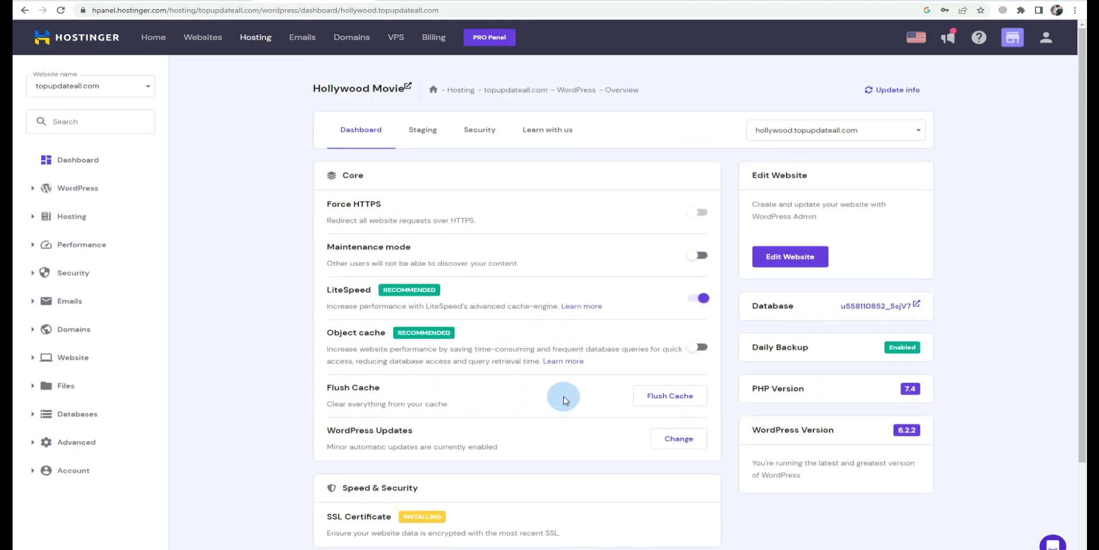
click(789, 258)
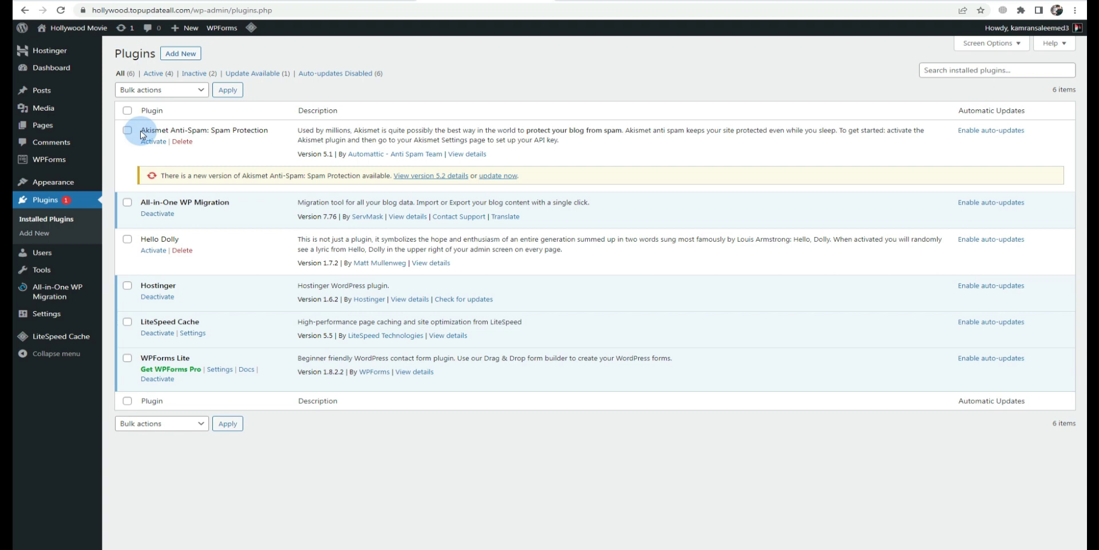
click(127, 110)
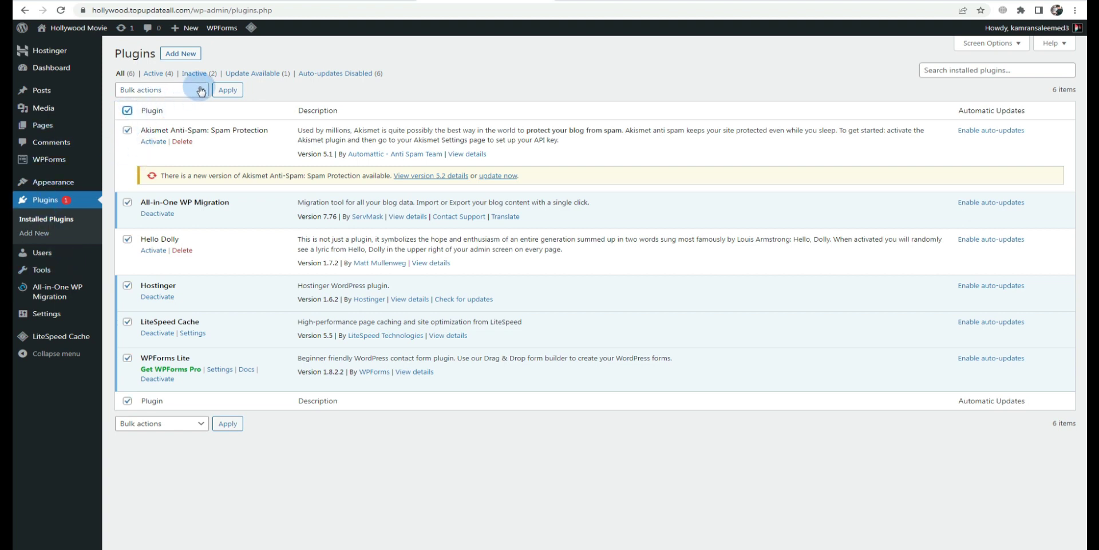
click(128, 111)
click(160, 90)
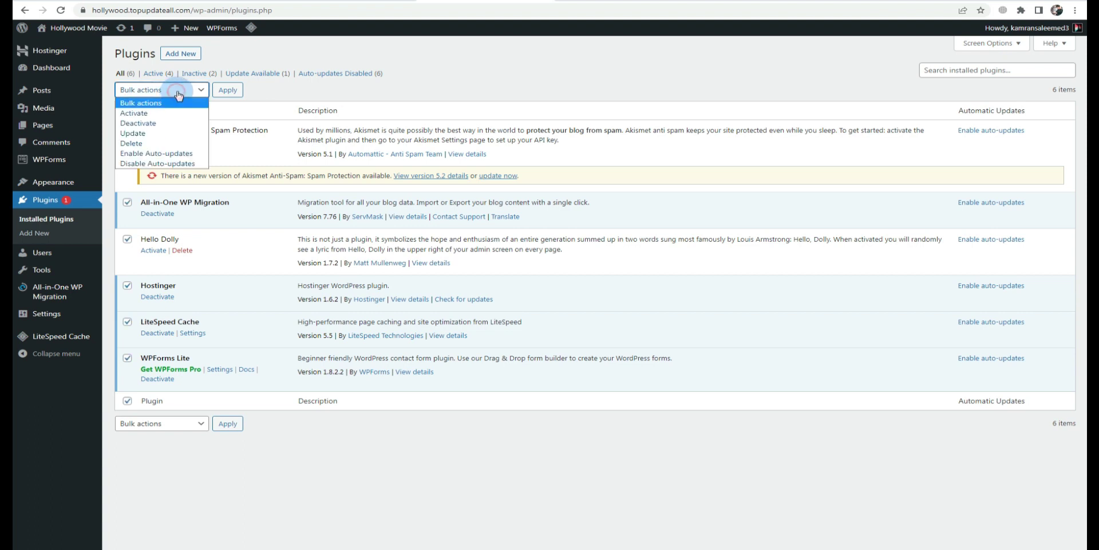
click(144, 127)
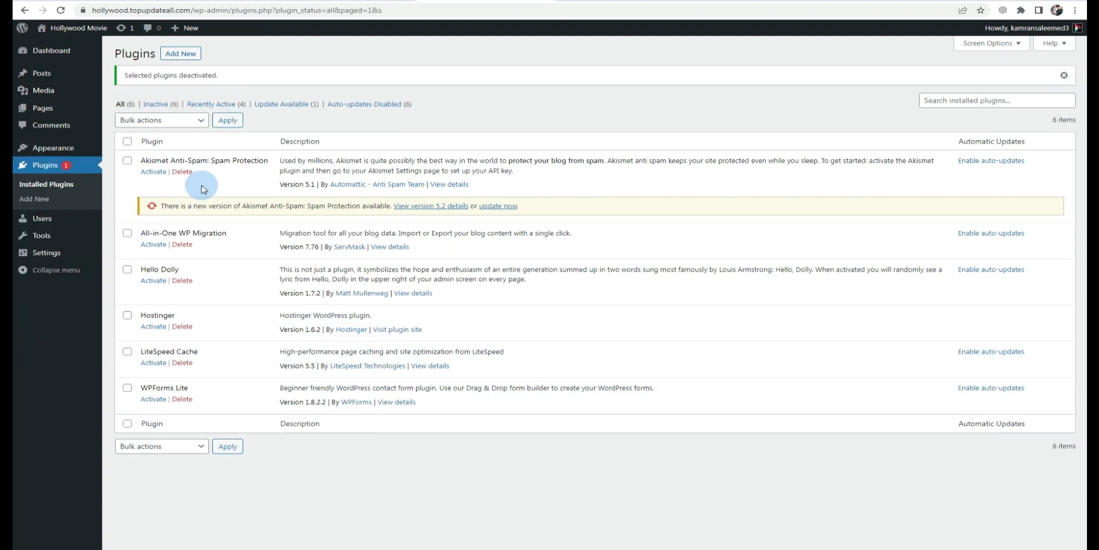
Delete all the deactivated plugins in bulk, including their data.
click(127, 142)
click(195, 120)
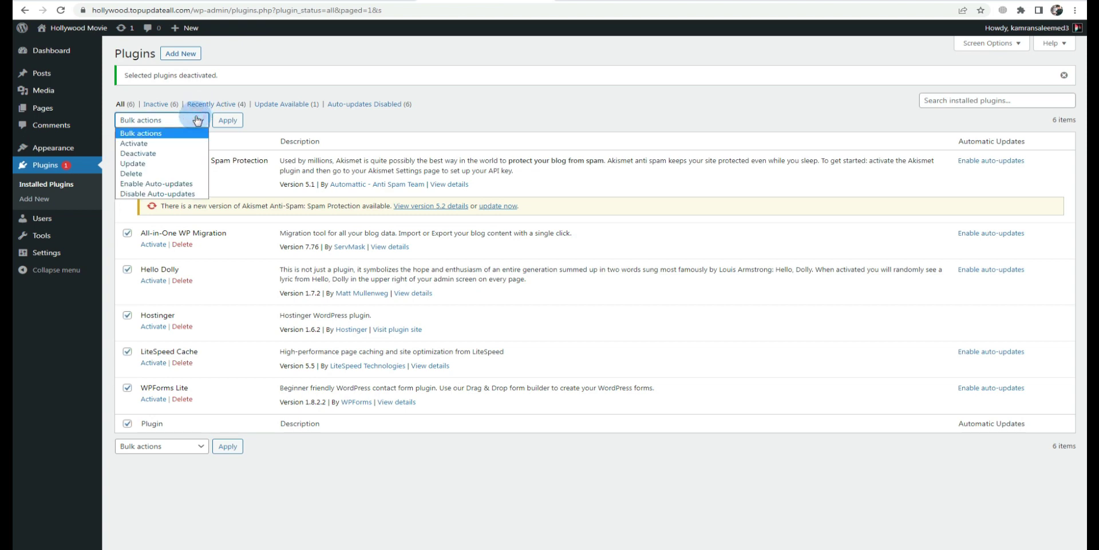
click(143, 173)
click(228, 127)
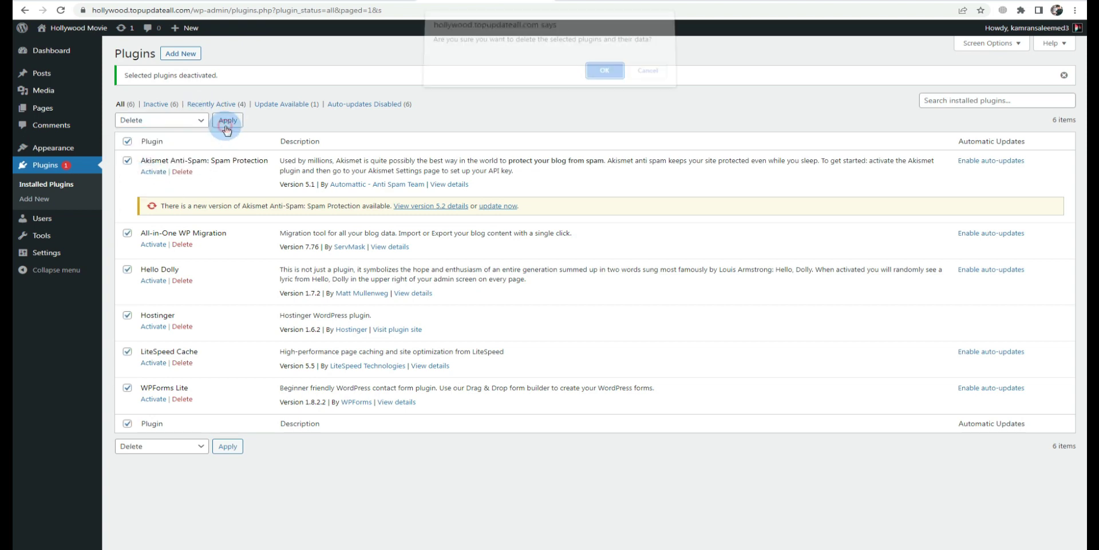
click(603, 71)
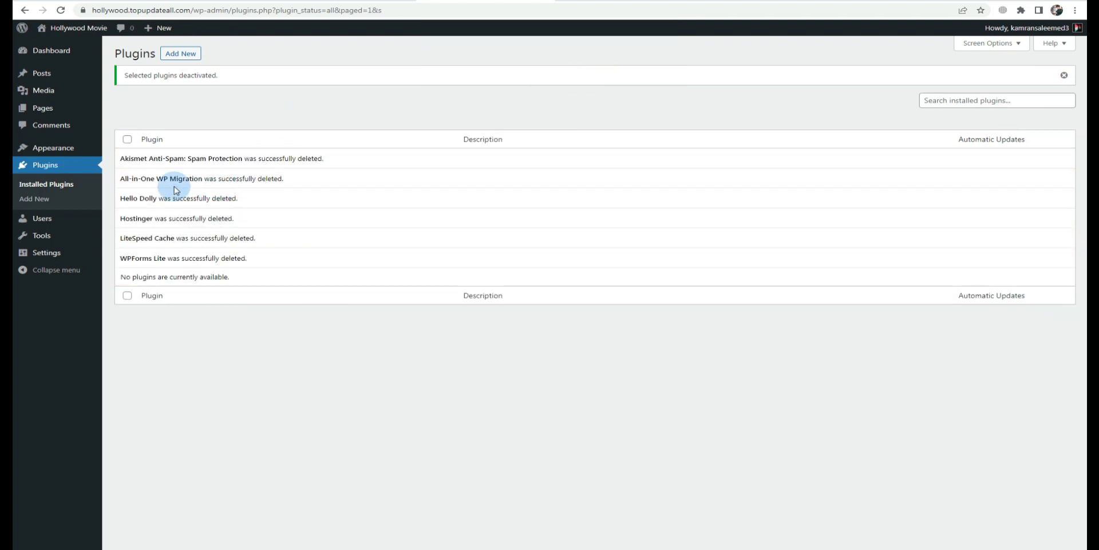
View the live site in a separate browser tab and return to the WordPress admin.
mouse_move(80, 33)
right_click(56, 46)
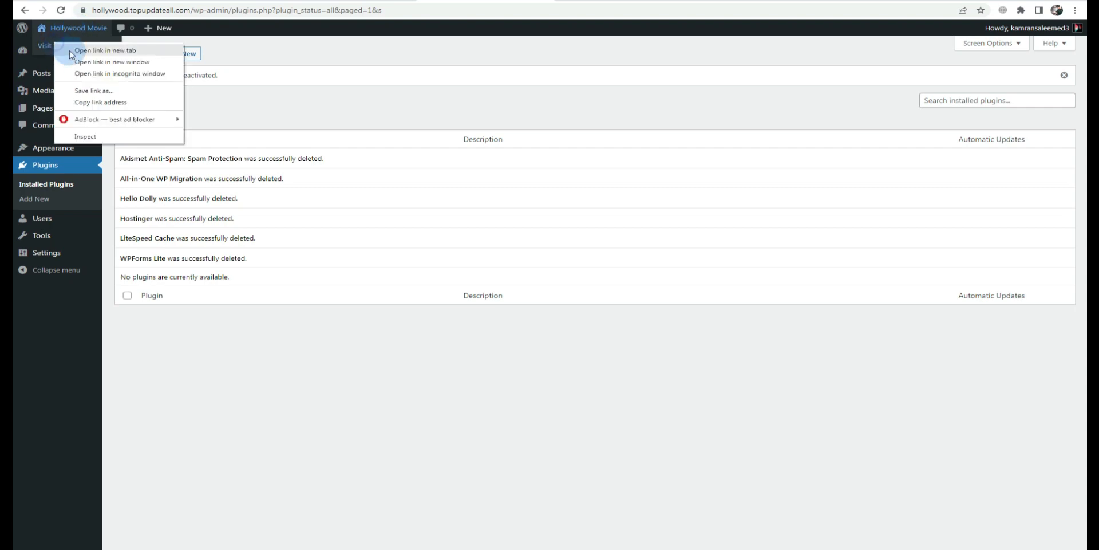
click(78, 50)
click(604, 6)
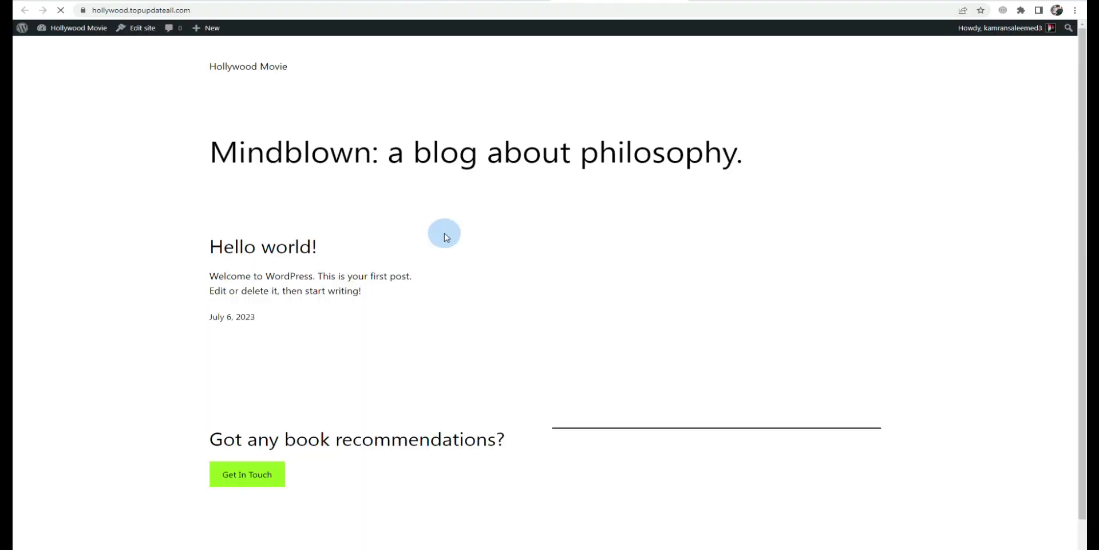
click(522, 2)
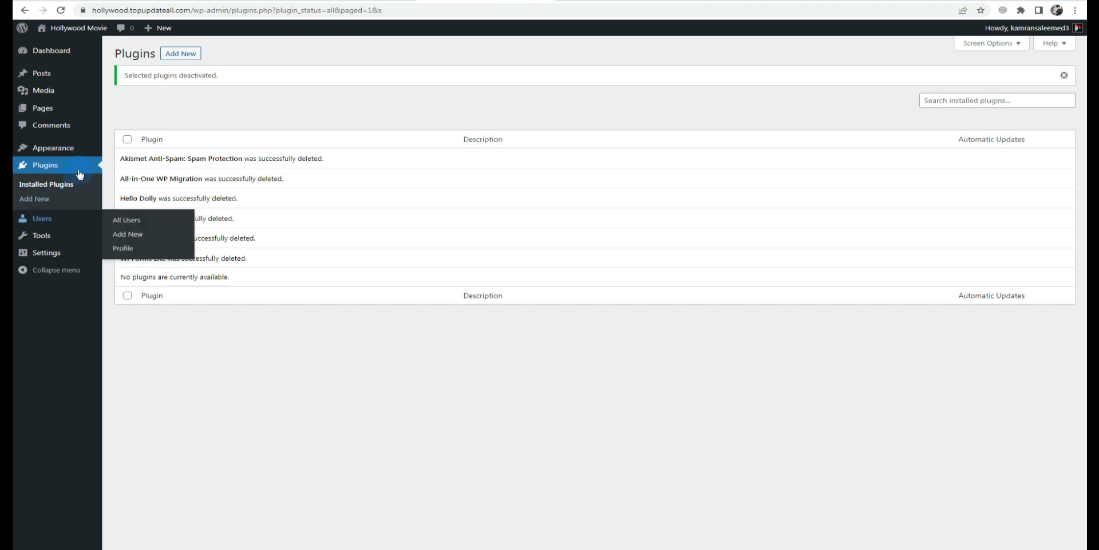
Install the Astra theme from the popular WordPress themes and activate it.
click(120, 149)
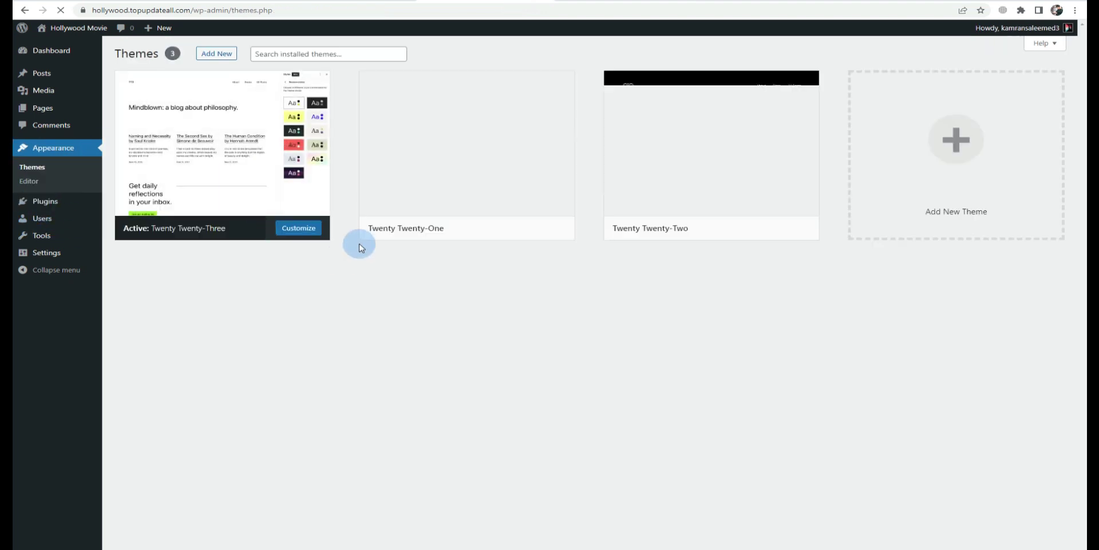
mouse_move(442, 226)
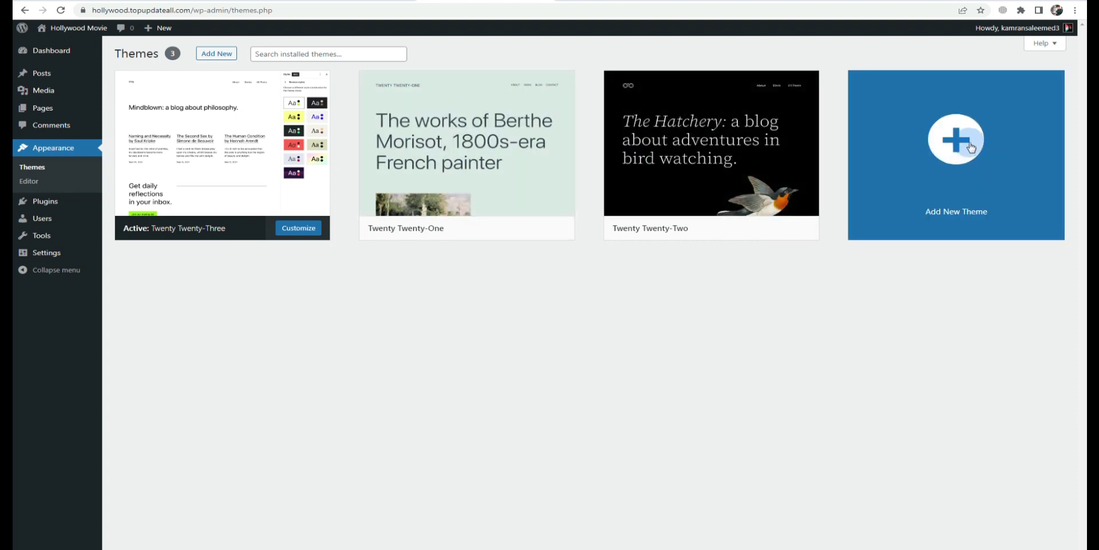
click(971, 143)
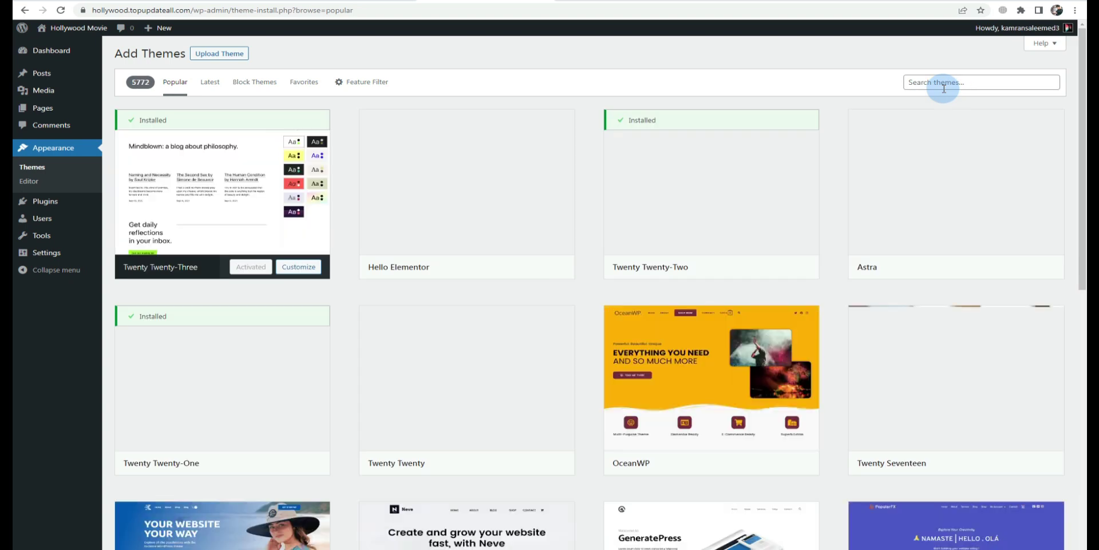
scroll(944, 89, down, 3)
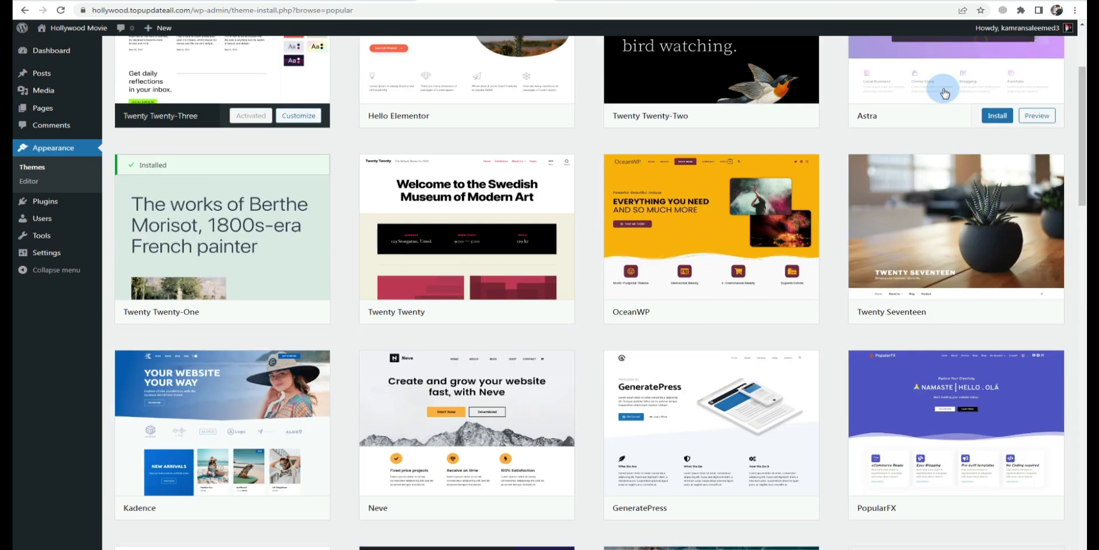
scroll(945, 92, down, 2)
scroll(945, 91, up, 5)
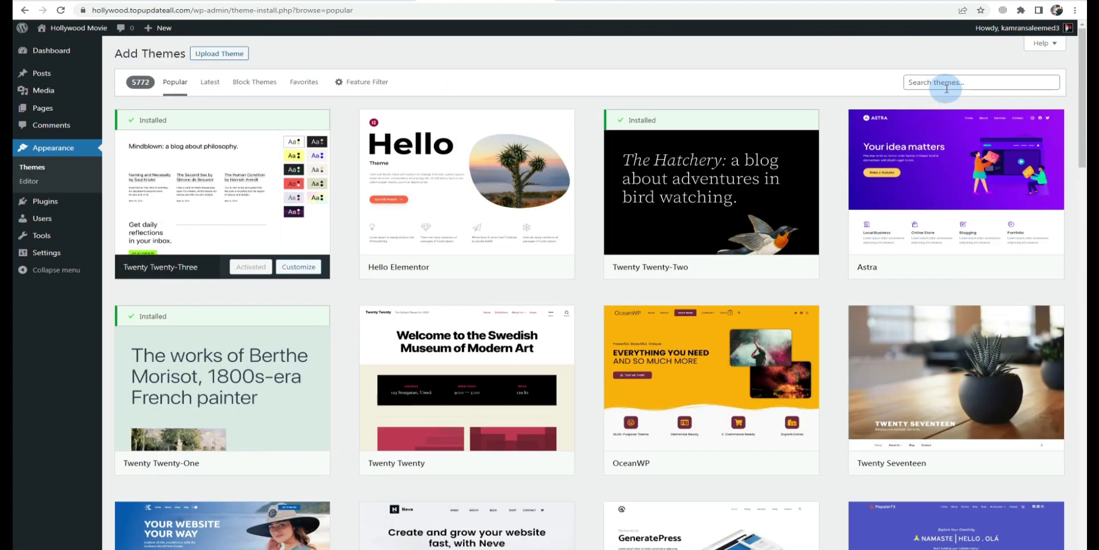
mouse_move(914, 263)
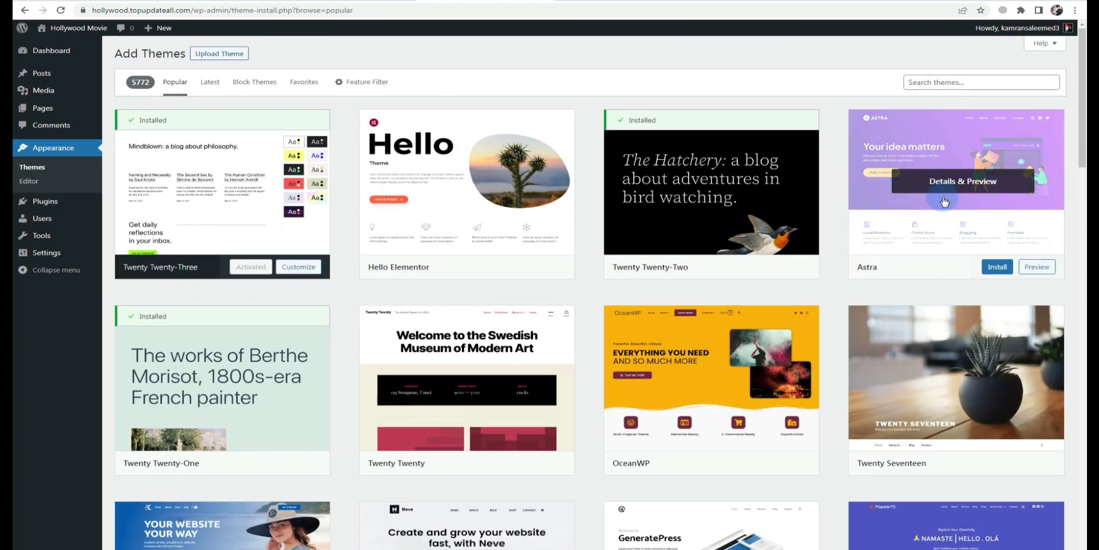
click(997, 265)
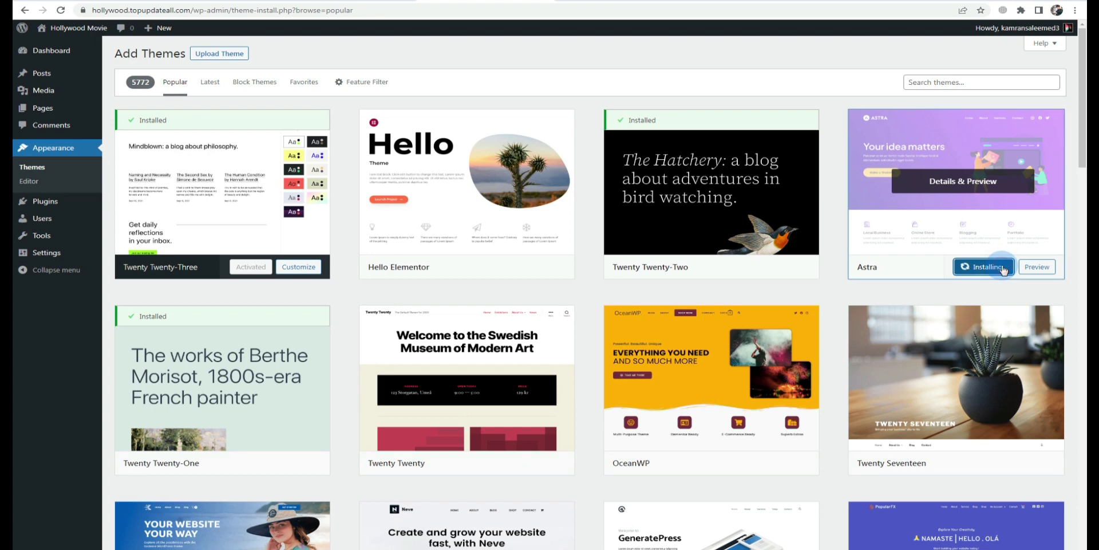
Check the live site with the Astra theme applied and review the installed plugins list.
mouse_move(631, 327)
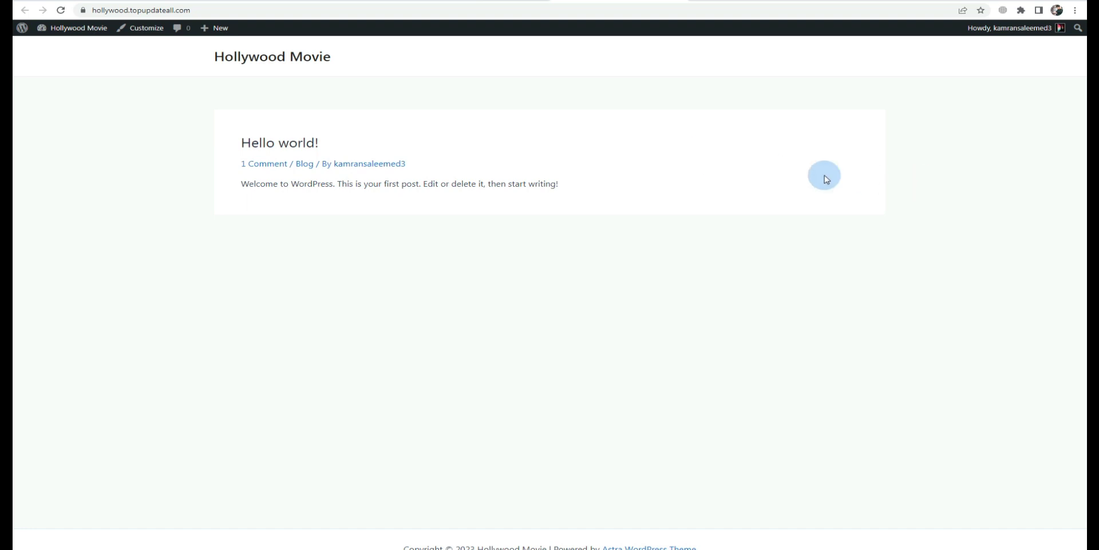
click(476, 1)
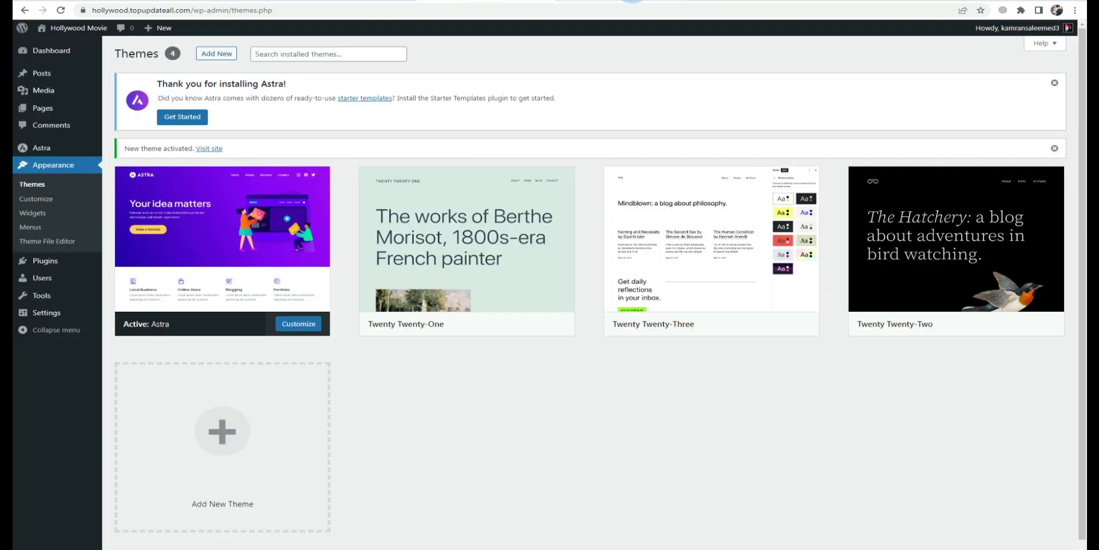
click(632, 2)
click(460, 1)
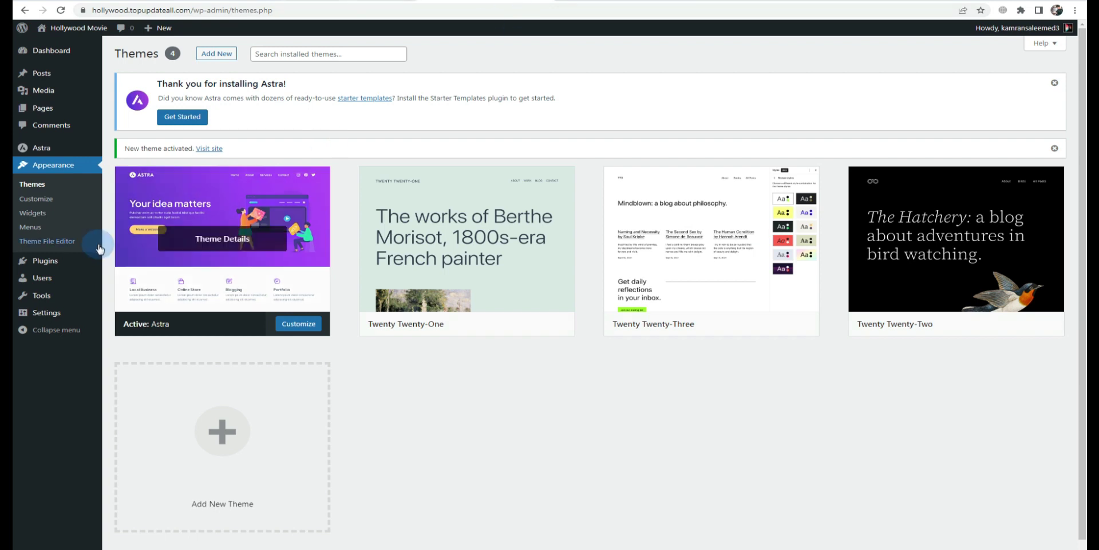
click(47, 261)
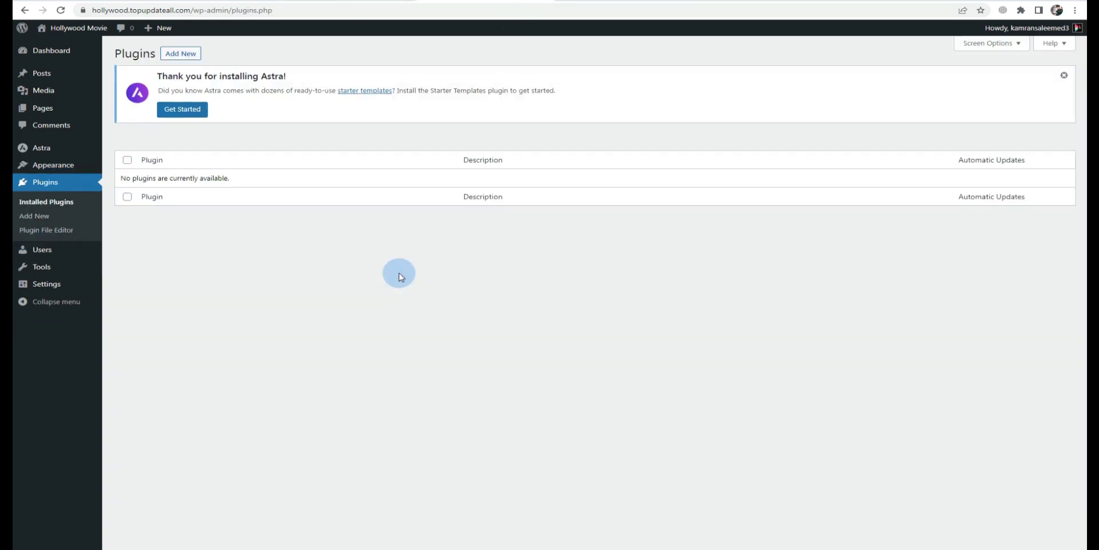
Delete the unused Twenty Twenty-One, Twenty Twenty-Three and Twenty Twenty-Two themes.
click(65, 168)
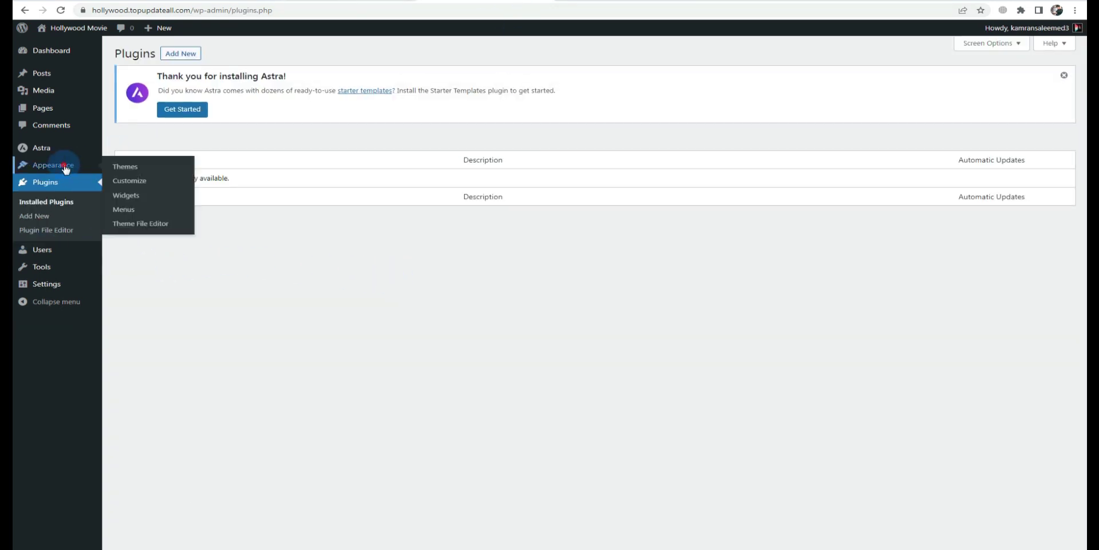
click(449, 213)
click(971, 534)
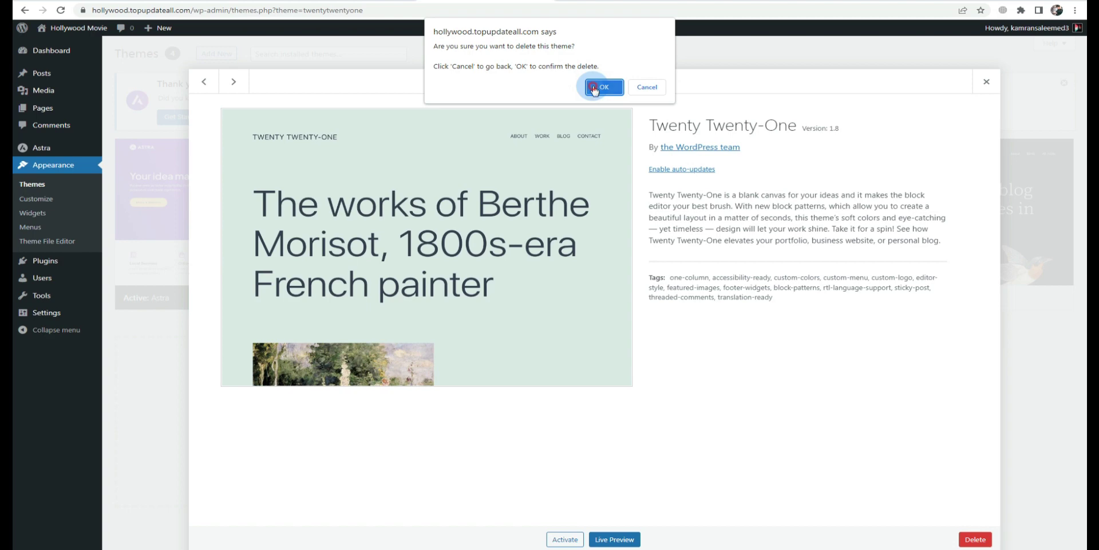
click(594, 89)
click(496, 172)
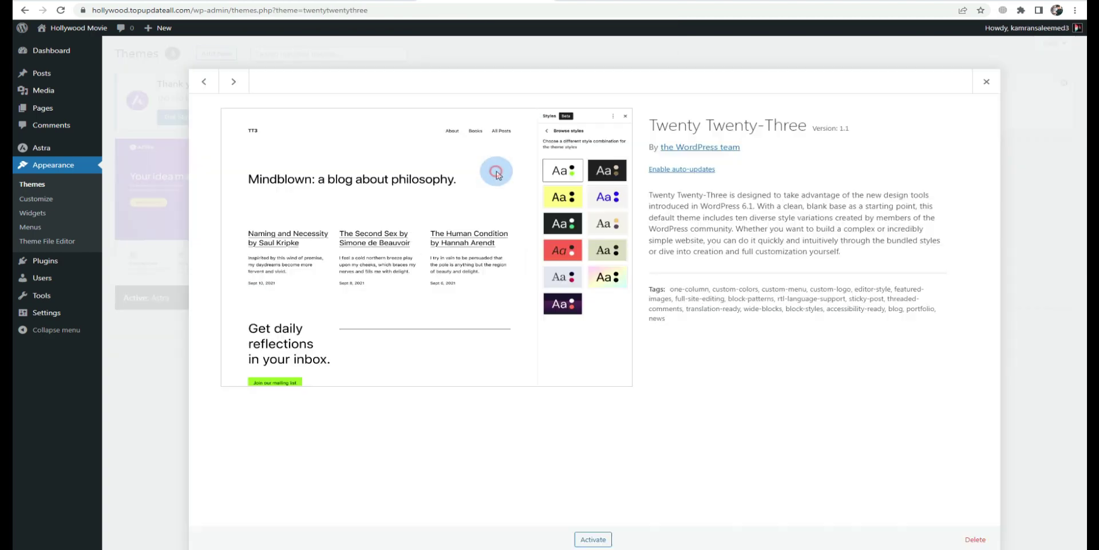
click(975, 538)
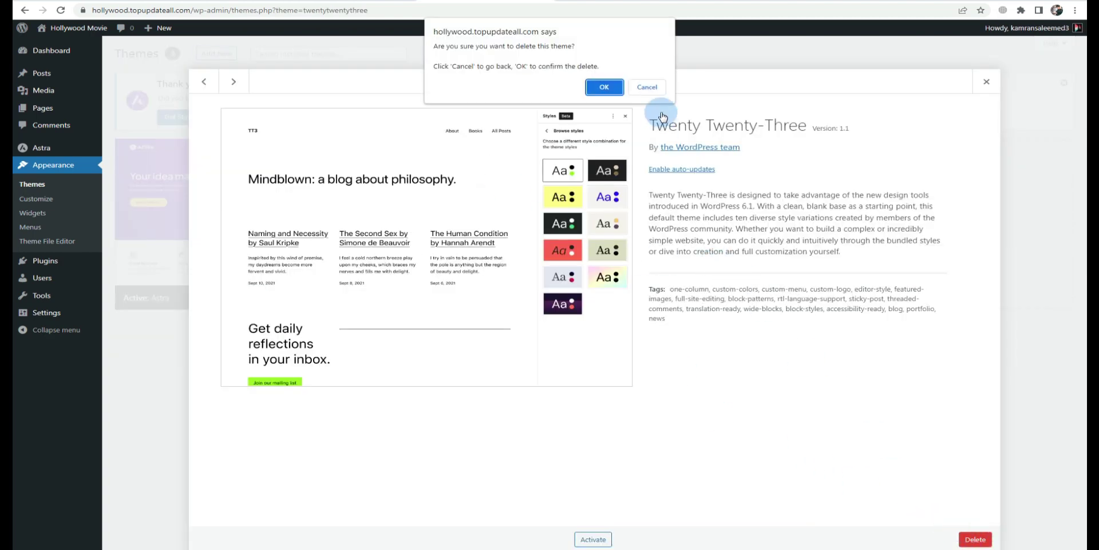
click(604, 87)
click(499, 235)
click(976, 539)
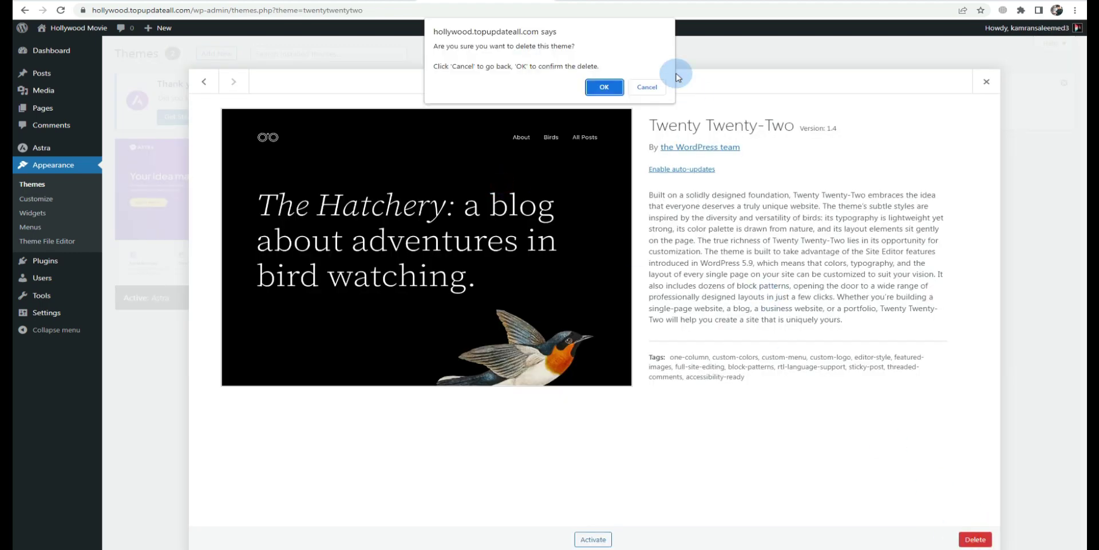
click(604, 87)
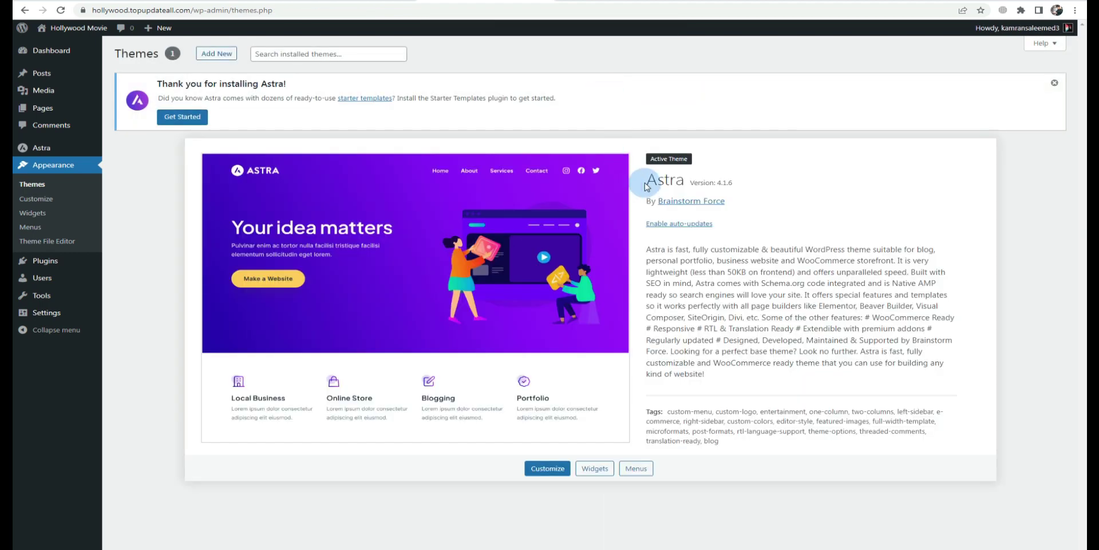
Search the plugin directory for elementor, install and activate Elementor Website Builder, and open its settings.
mouse_move(32, 149)
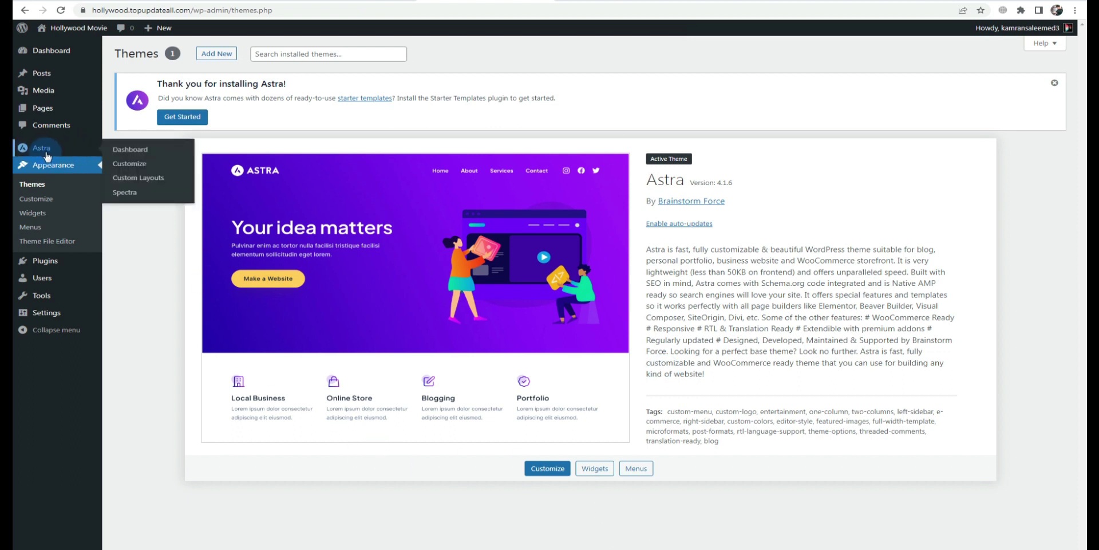
click(47, 260)
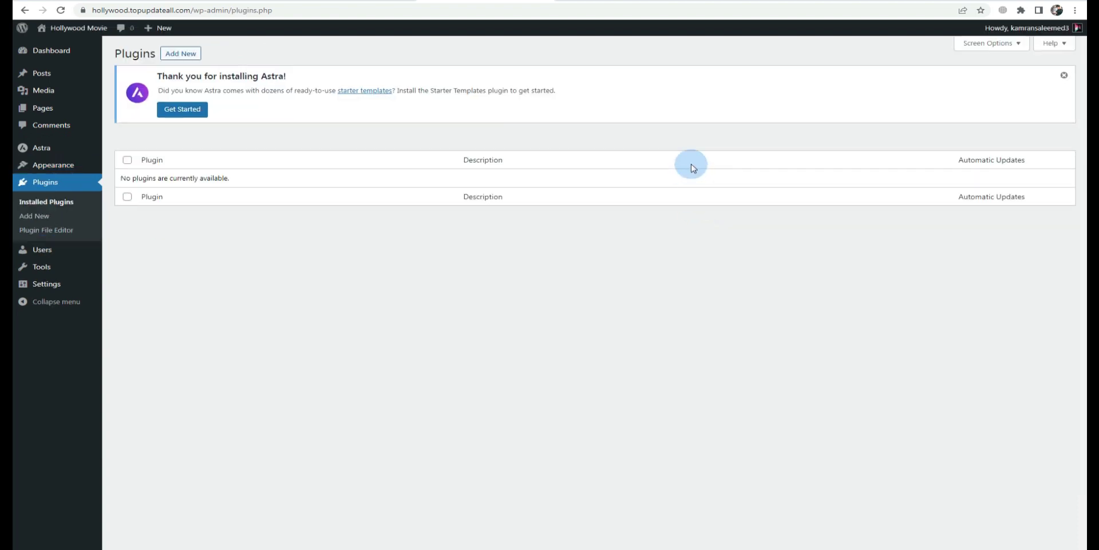
click(179, 53)
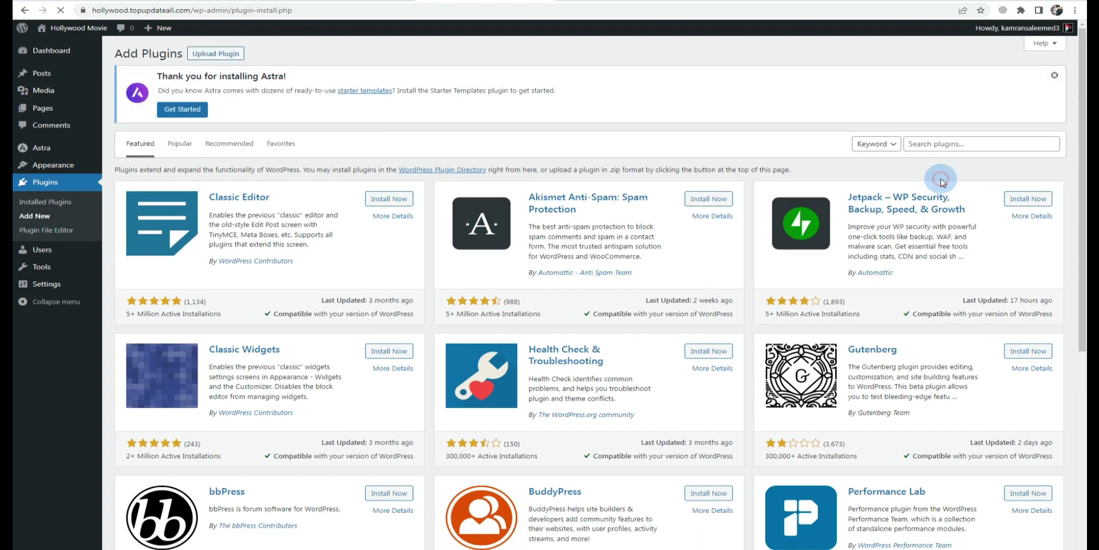
click(947, 143)
text(elementor)
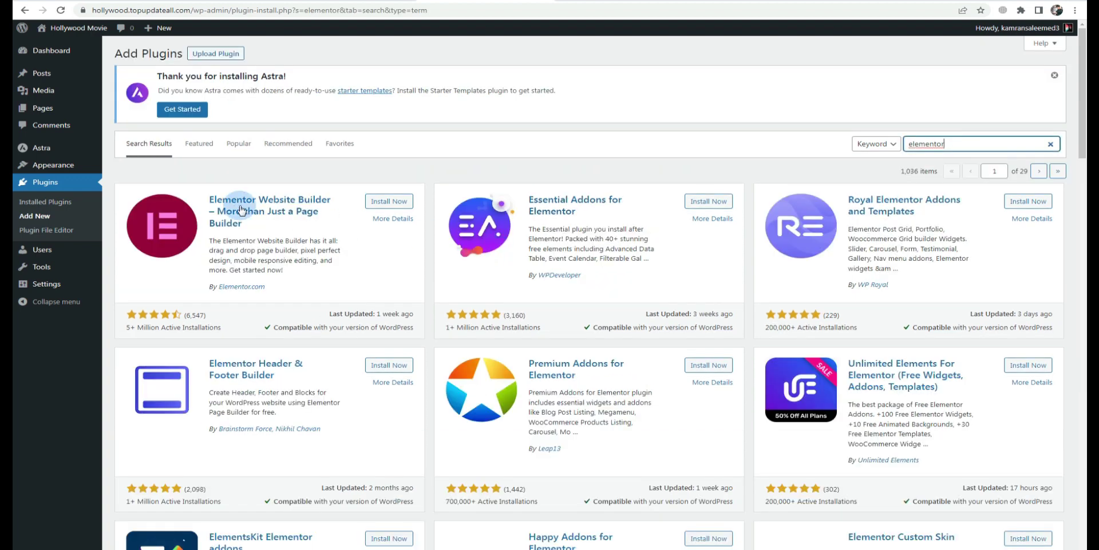
click(377, 203)
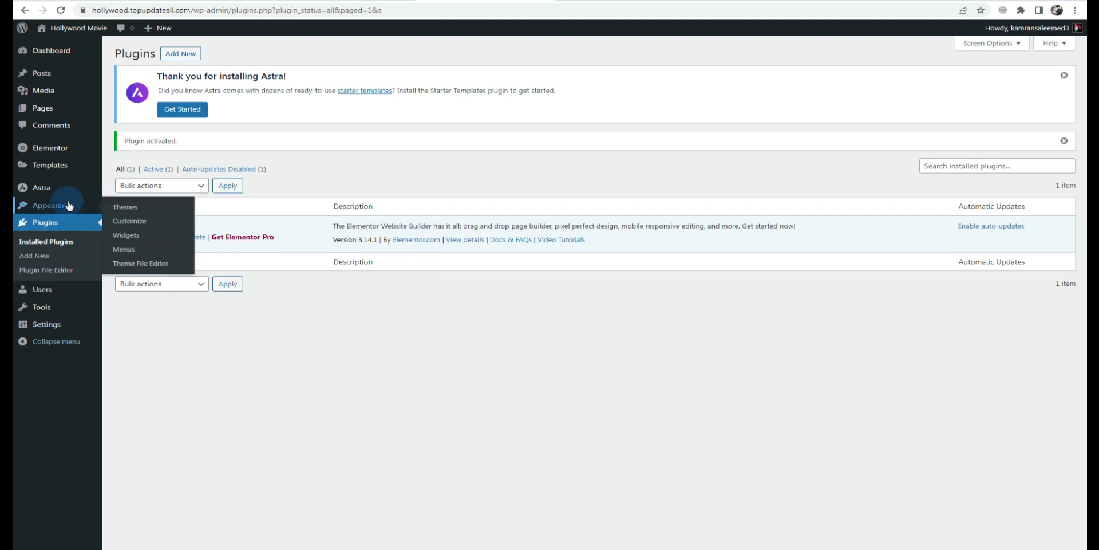
mouse_move(64, 159)
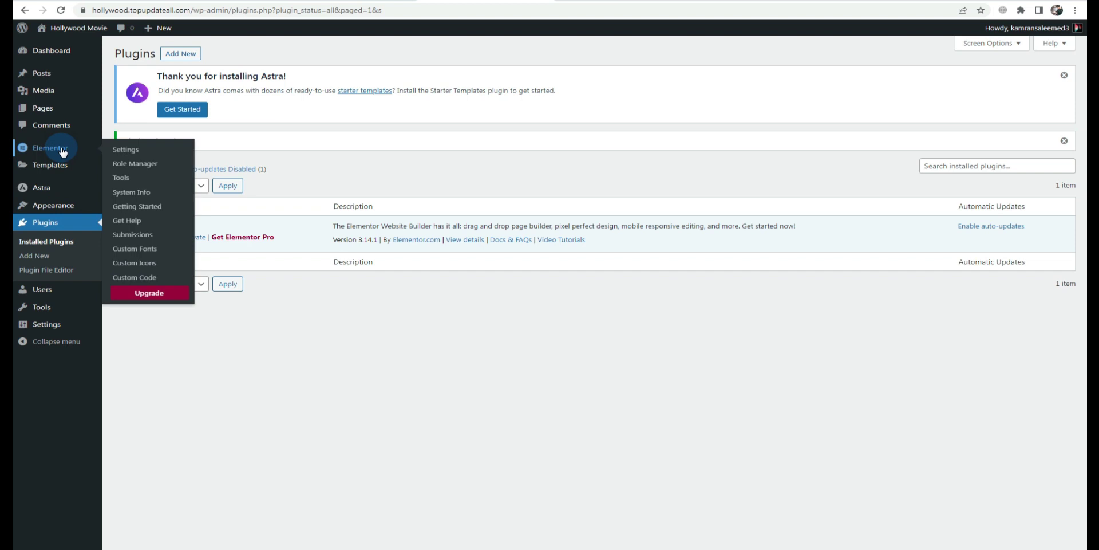
click(63, 150)
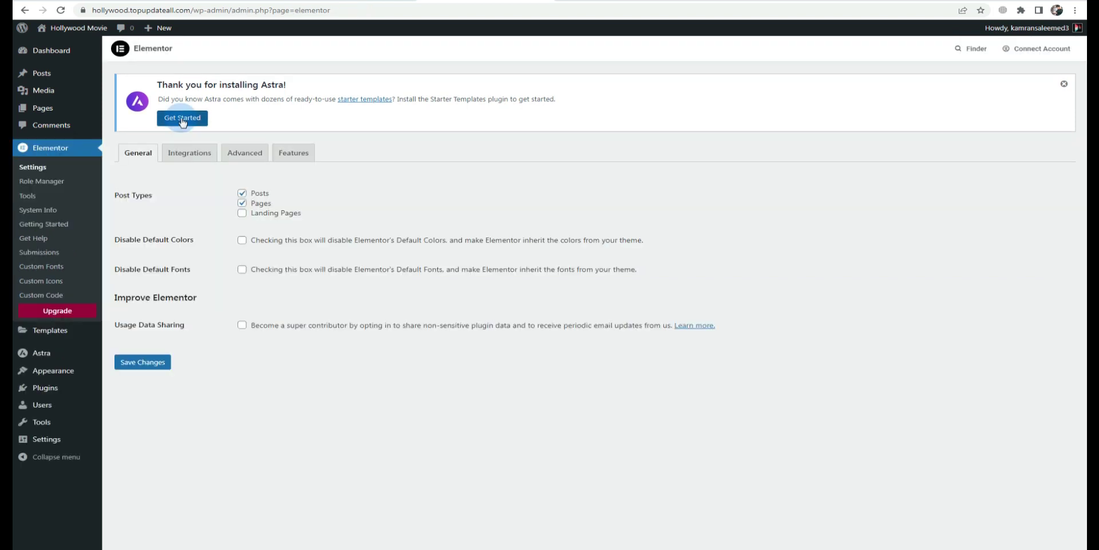
Install and activate the Starter Templates plugin from the Astra notice, start building the website, and choose Elementor as page builder.
click(28, 151)
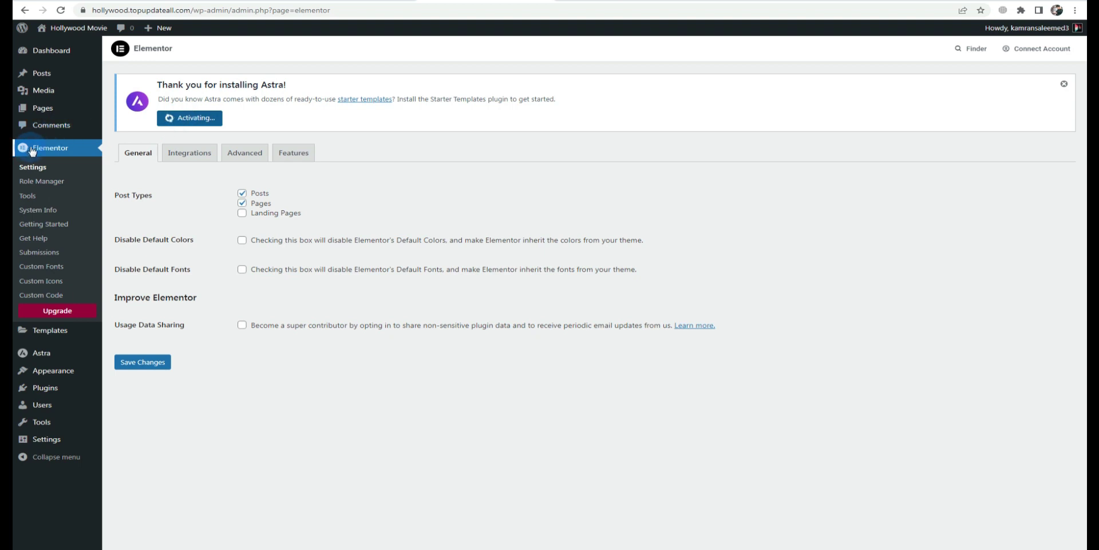
click(176, 121)
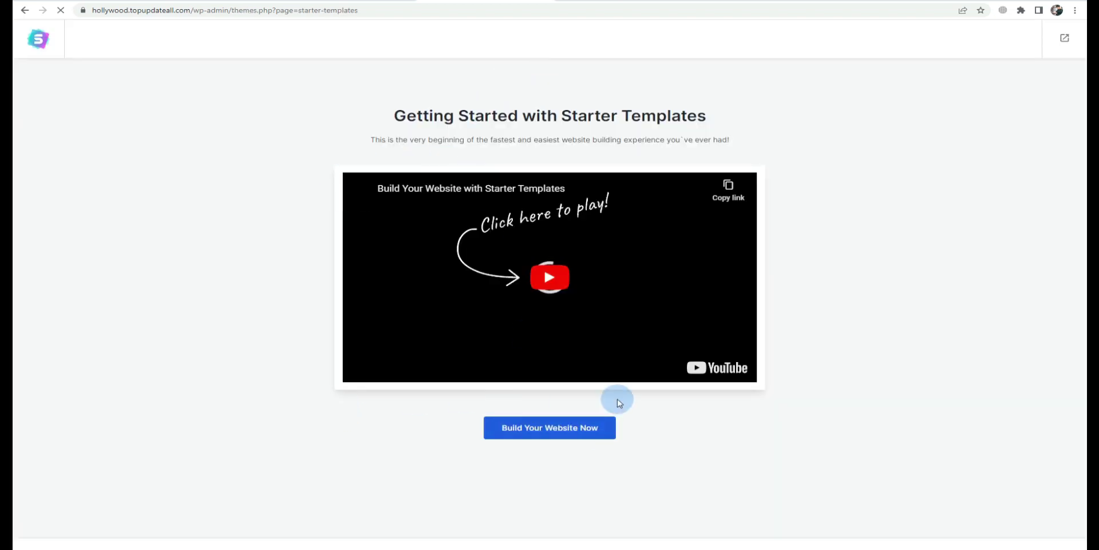
click(536, 434)
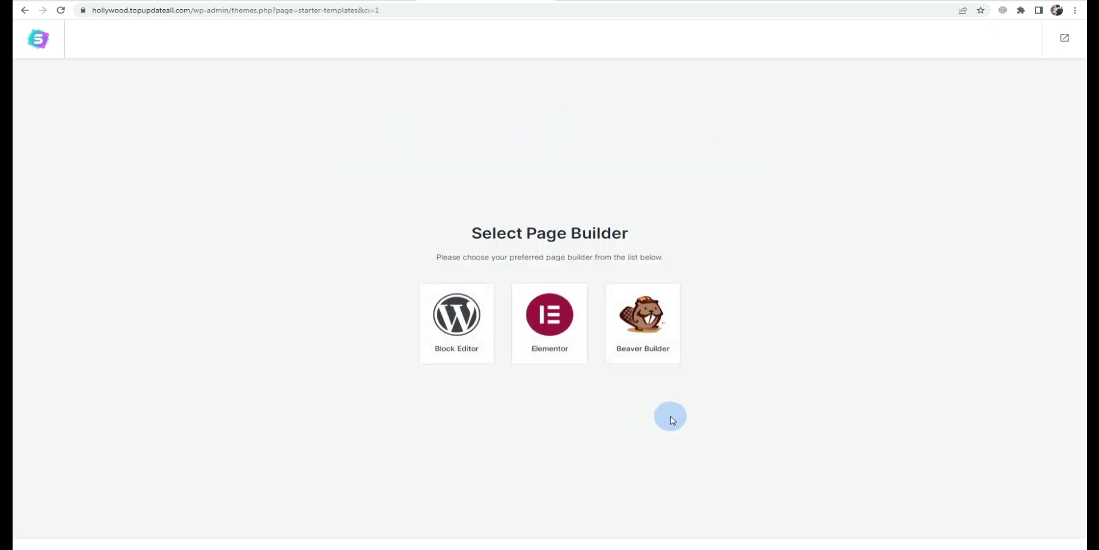
drag(488, 233, 650, 235)
click(508, 370)
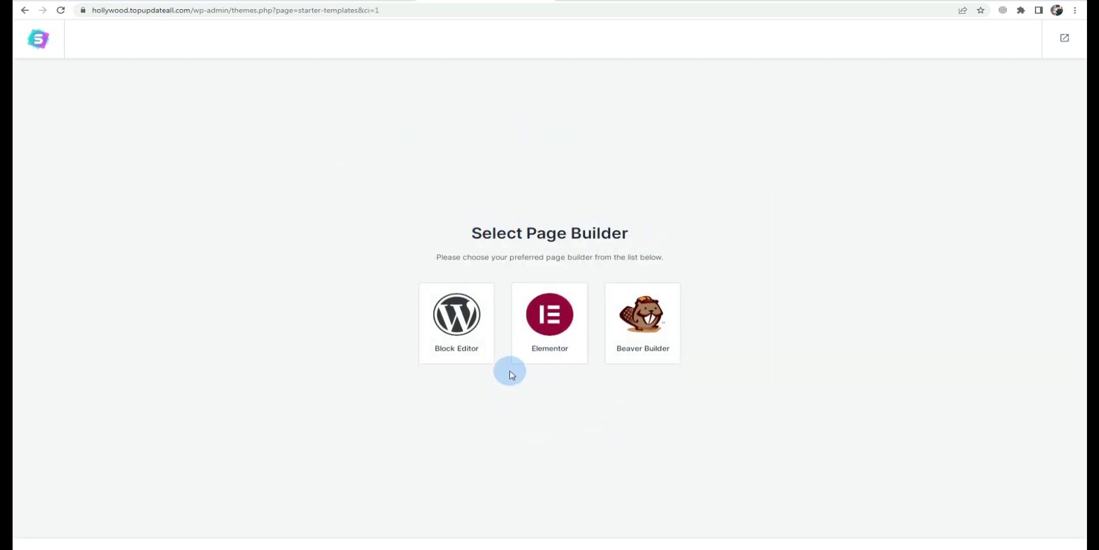
click(558, 320)
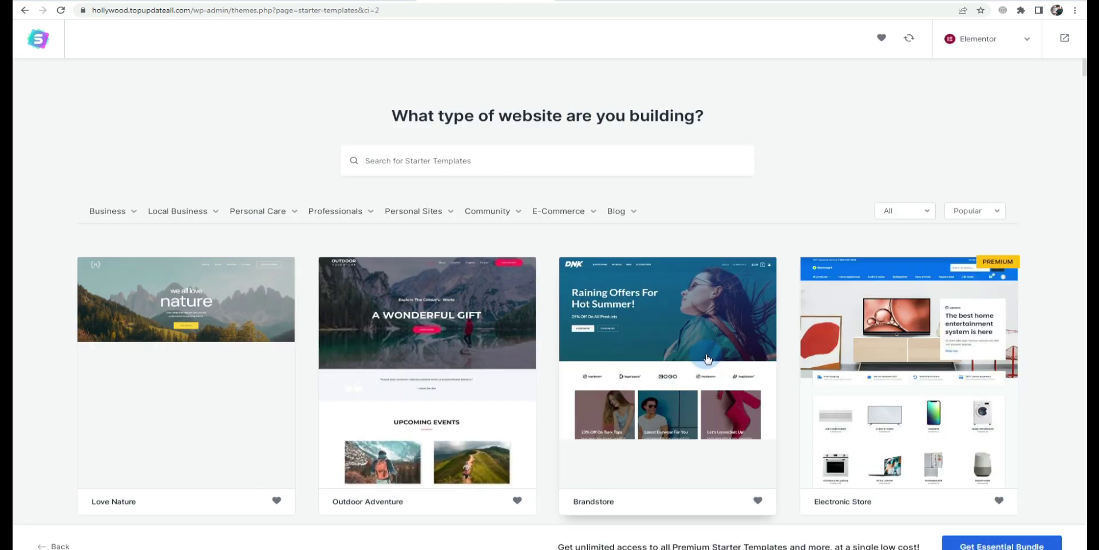
Browse the starter templates and select Brandstore, skipping the logo upload and keeping the default colors and fonts.
scroll(708, 359, down, 1)
scroll(709, 359, down, 3)
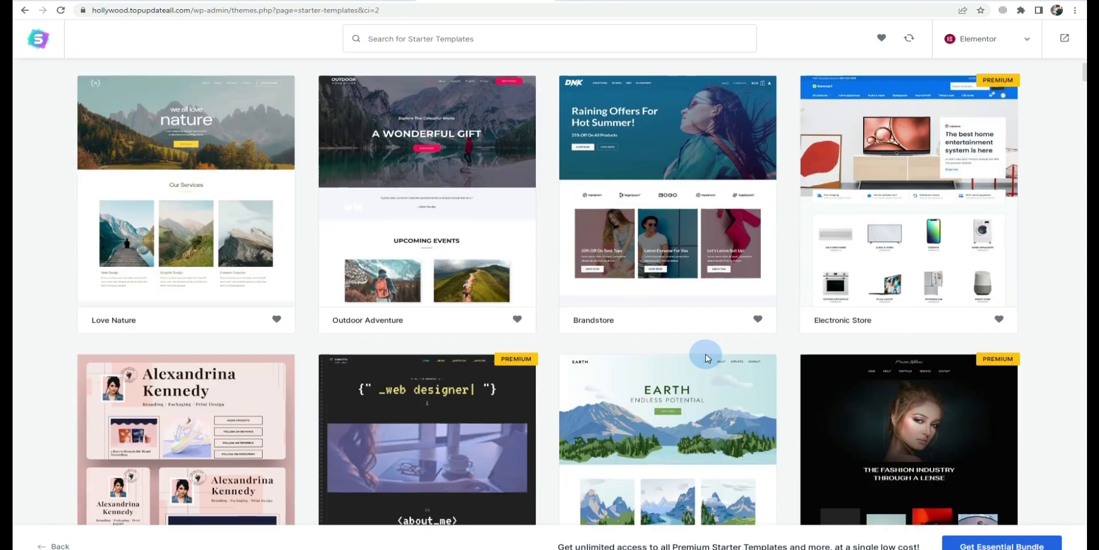
scroll(708, 359, down, 1)
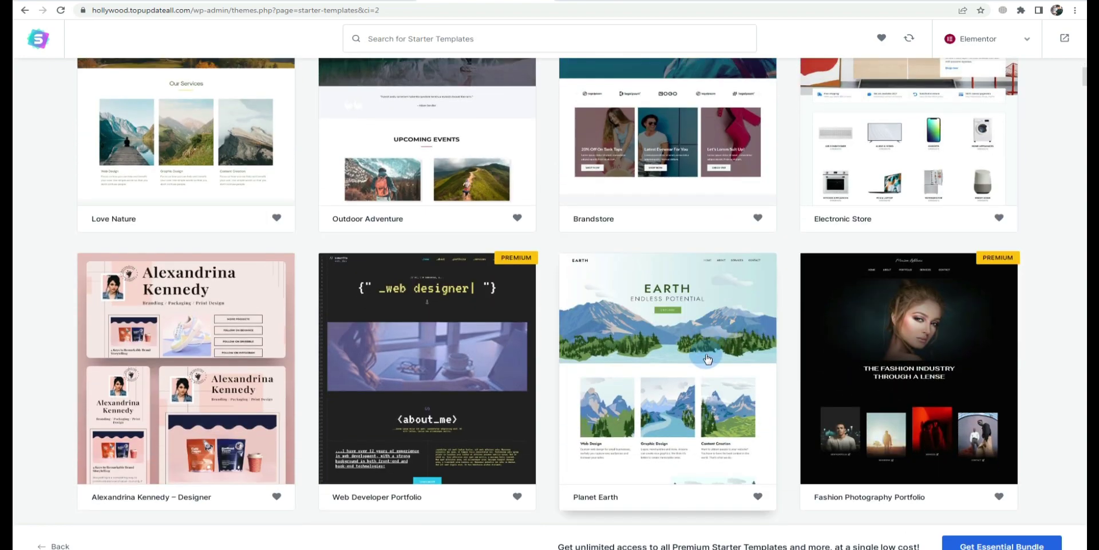
scroll(709, 359, down, 7)
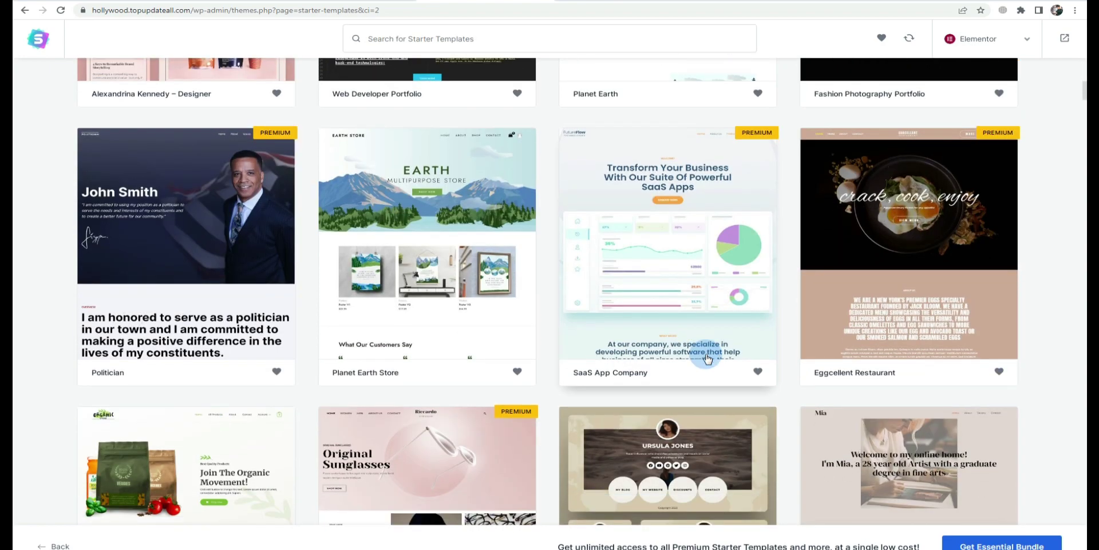
scroll(708, 359, down, 6)
scroll(708, 359, up, 5)
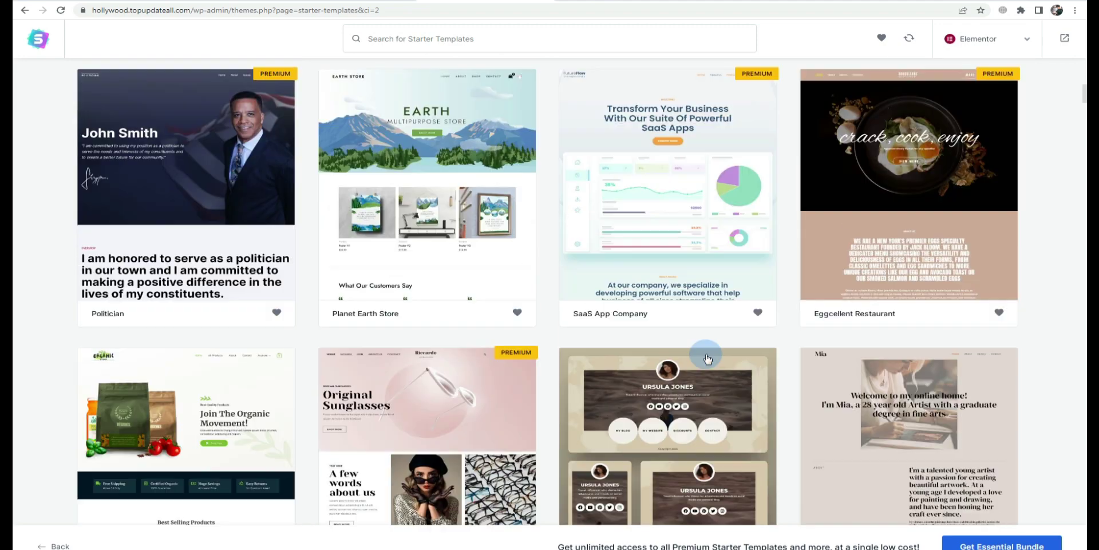
scroll(708, 359, up, 10)
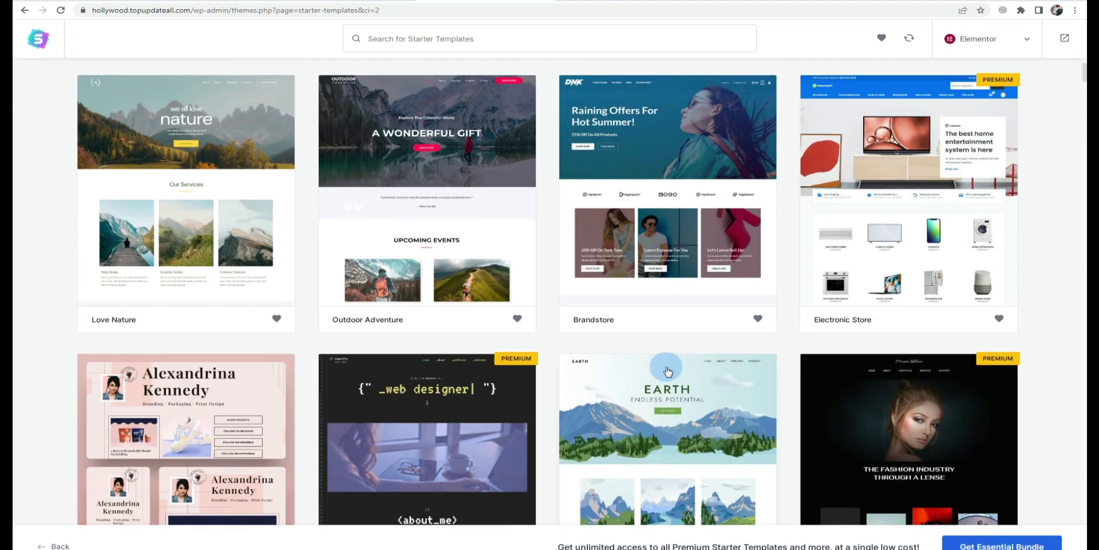
scroll(670, 335, up, 2)
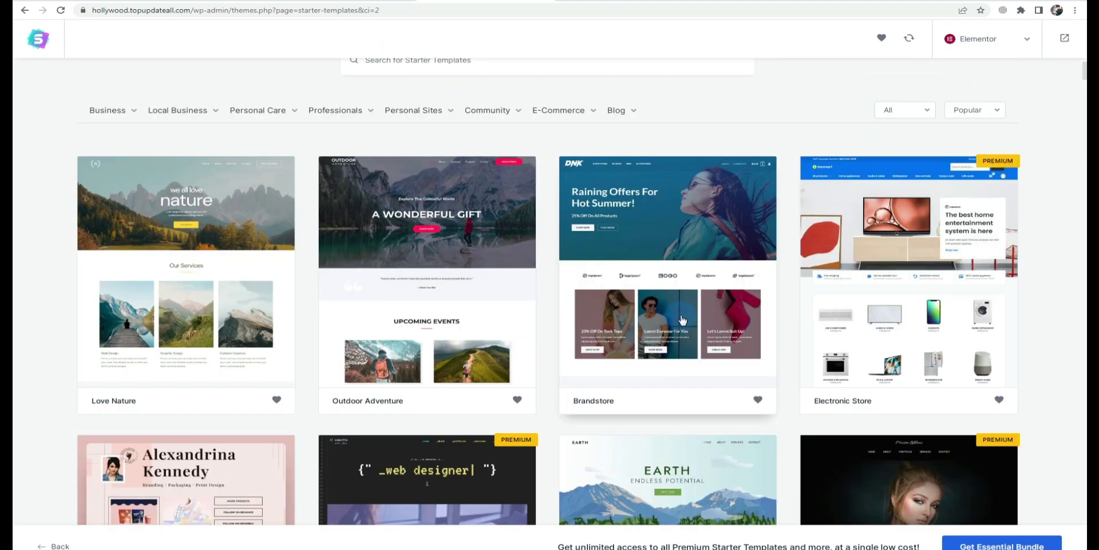
click(696, 241)
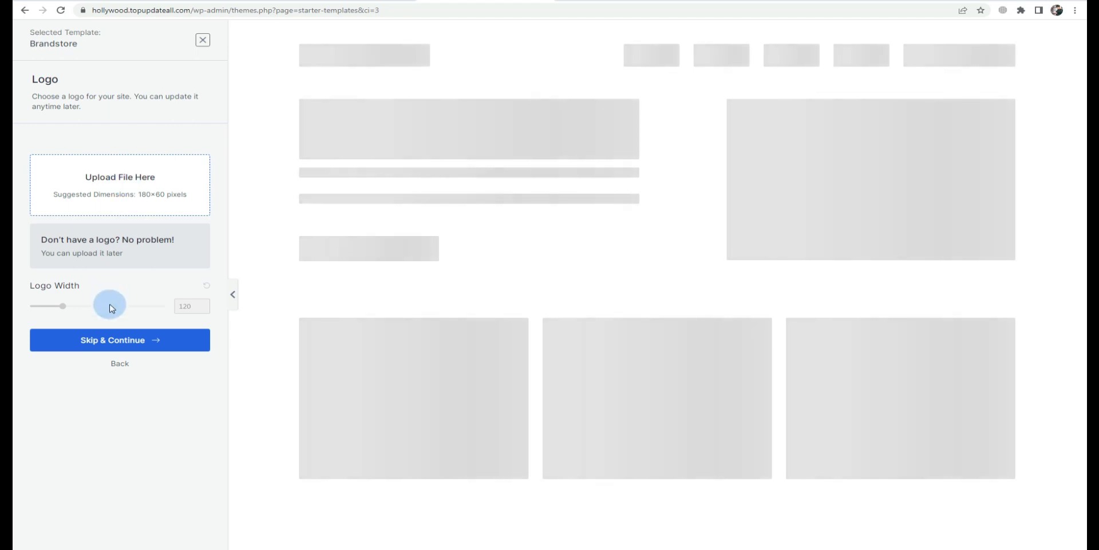
click(138, 347)
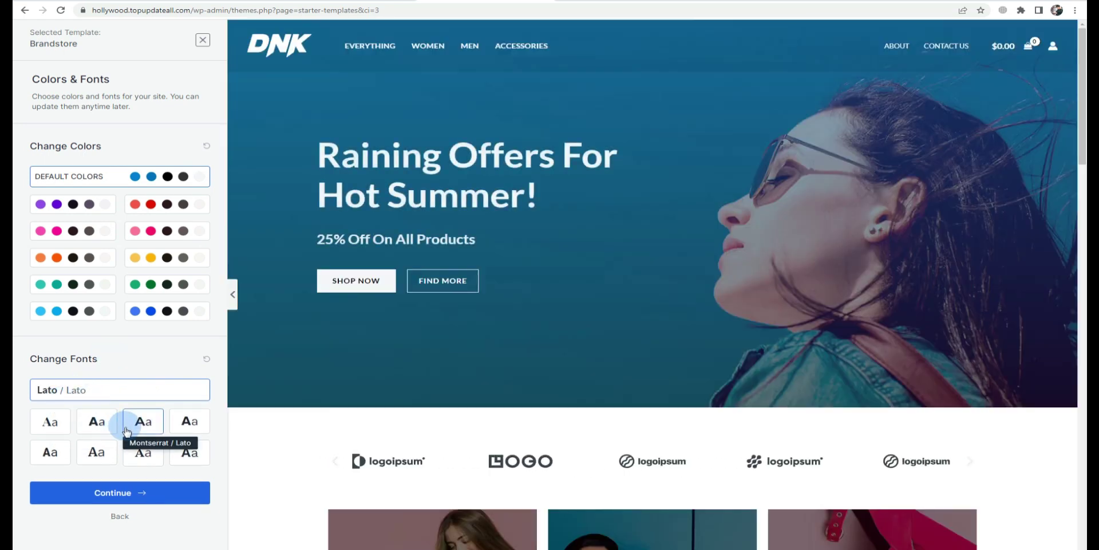
click(115, 493)
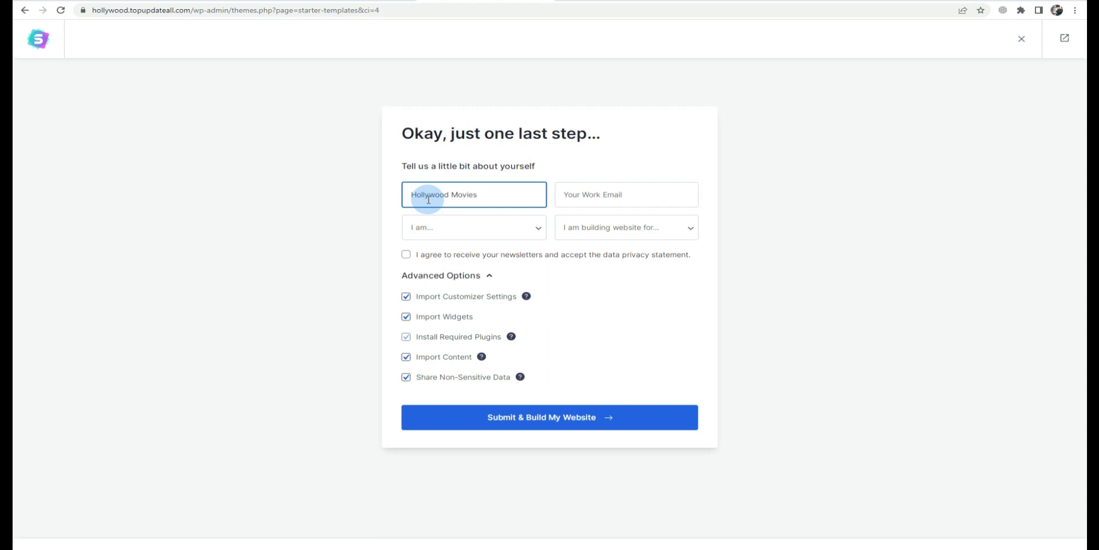
Set the experience level to Expert and the website owner to My Client, accept the newsletter and privacy statement, and build the website.
click(510, 223)
click(422, 269)
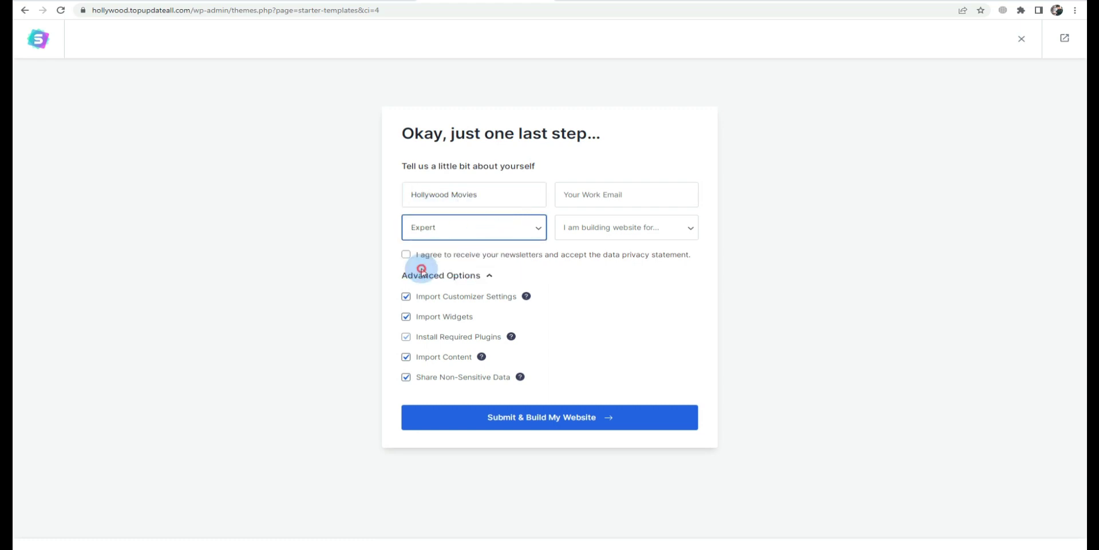
click(601, 225)
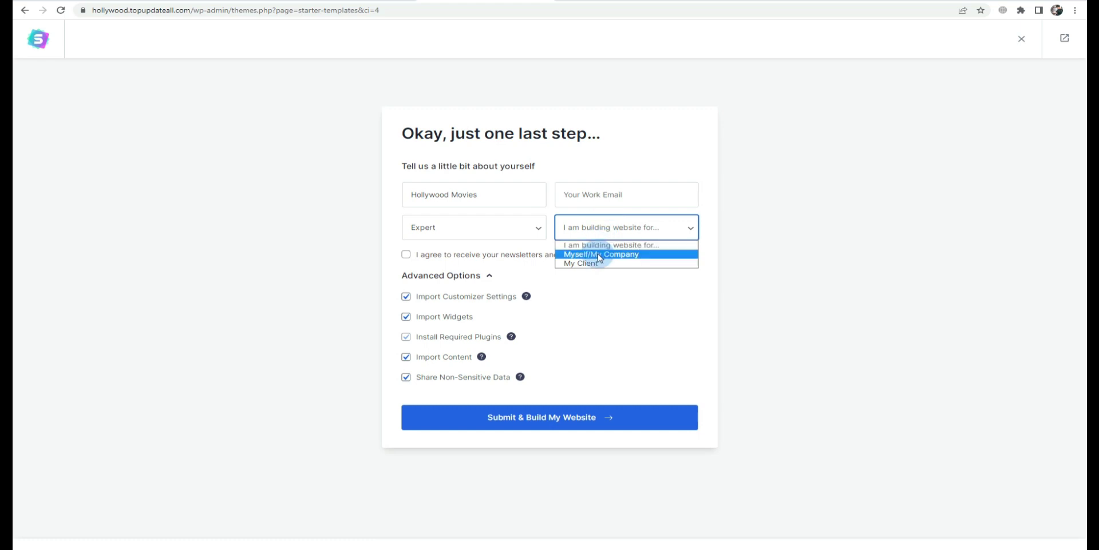
click(598, 255)
click(602, 229)
click(590, 263)
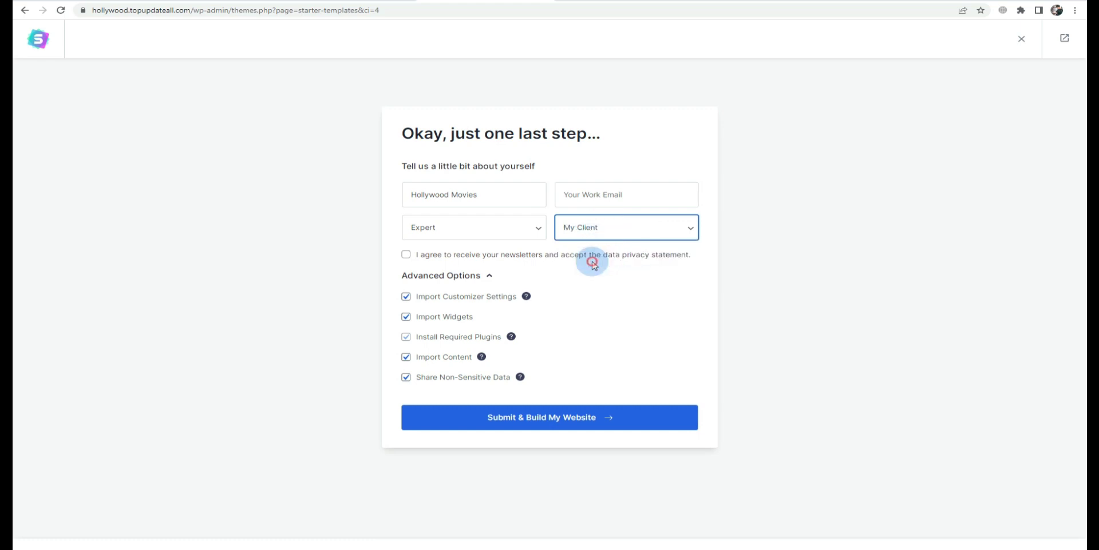
click(594, 204)
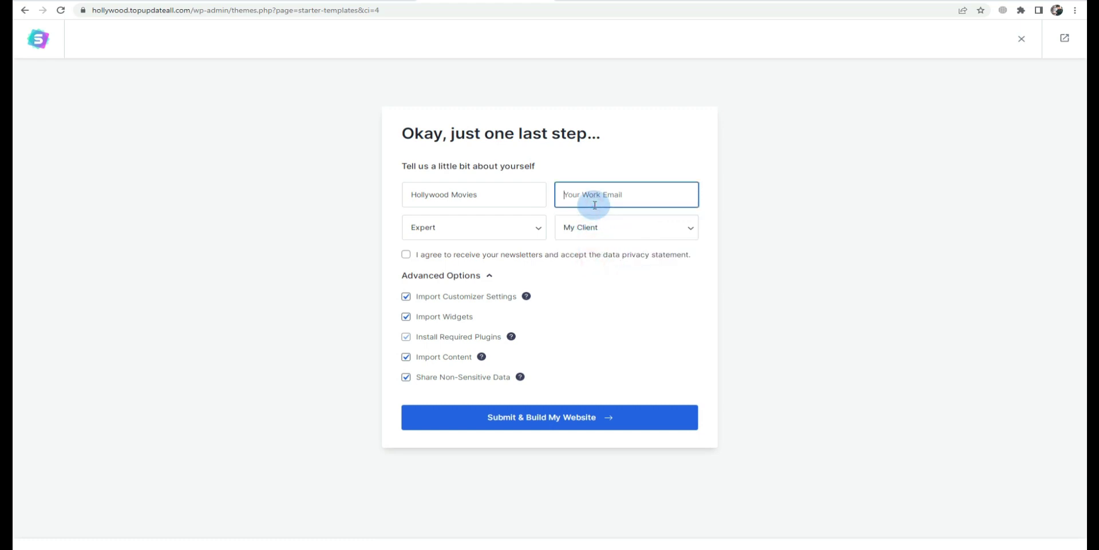
click(407, 254)
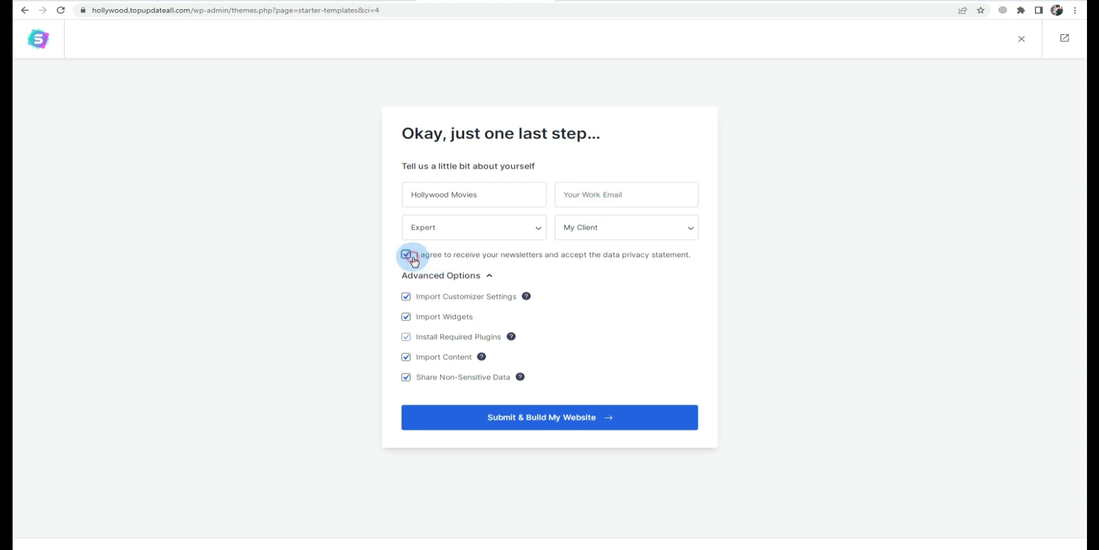
click(575, 418)
click(491, 421)
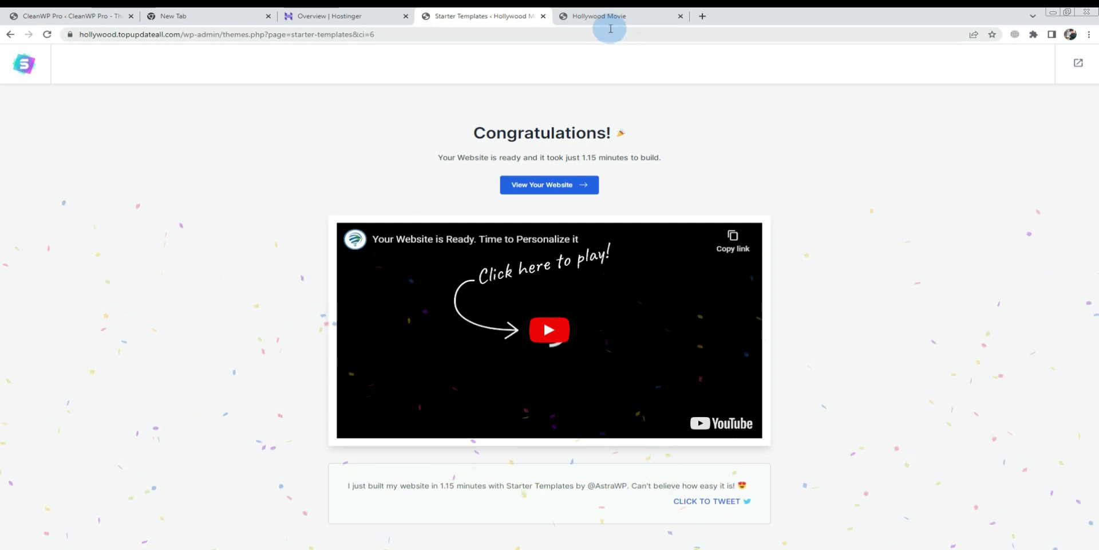
Check the live site with the imported Brandstore template and open the WordPress admin in a separate browser tab beside the Hostinger one.
click(600, 16)
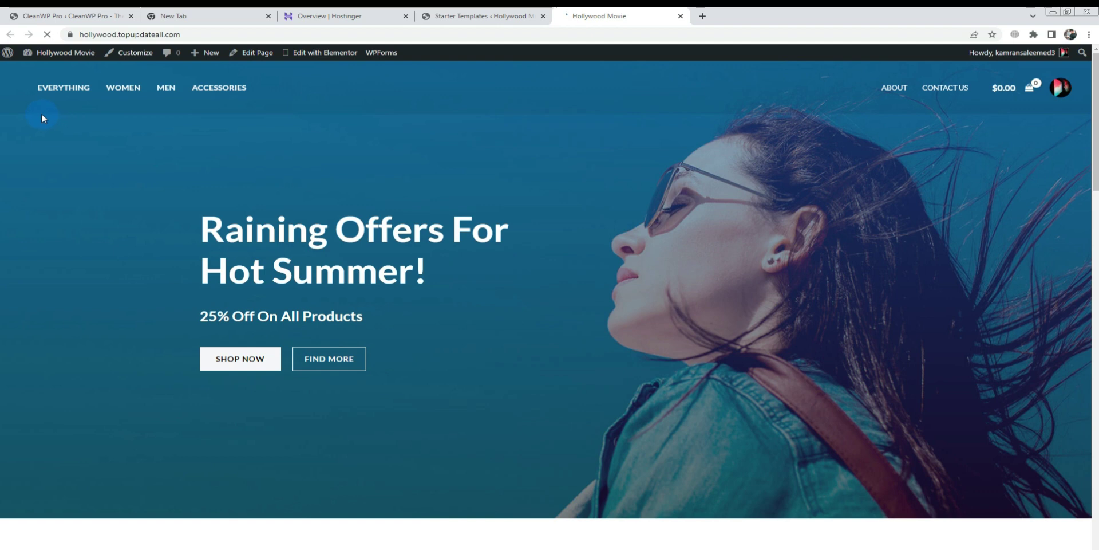
mouse_move(9, 53)
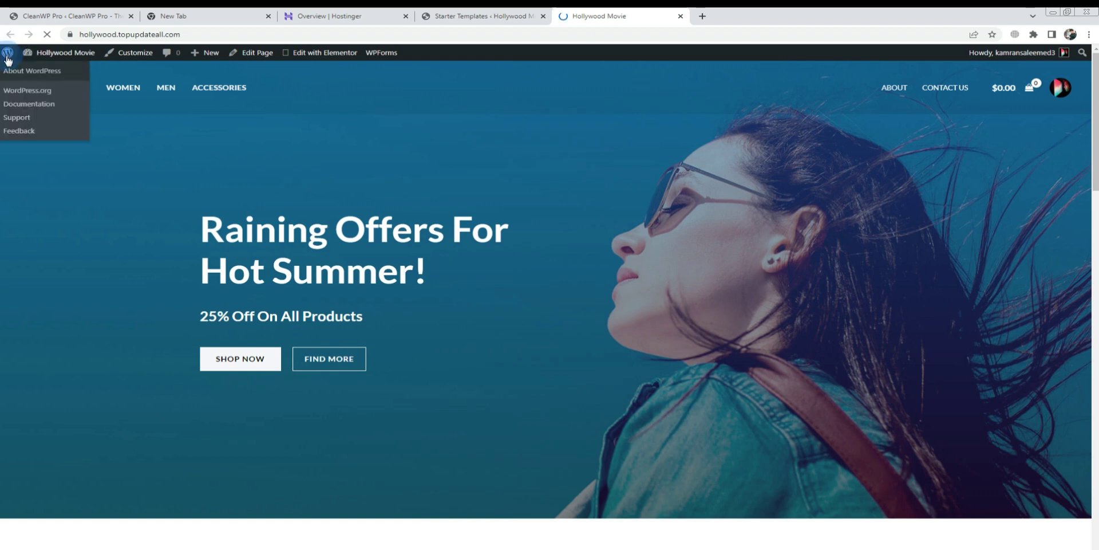
right_click(14, 68)
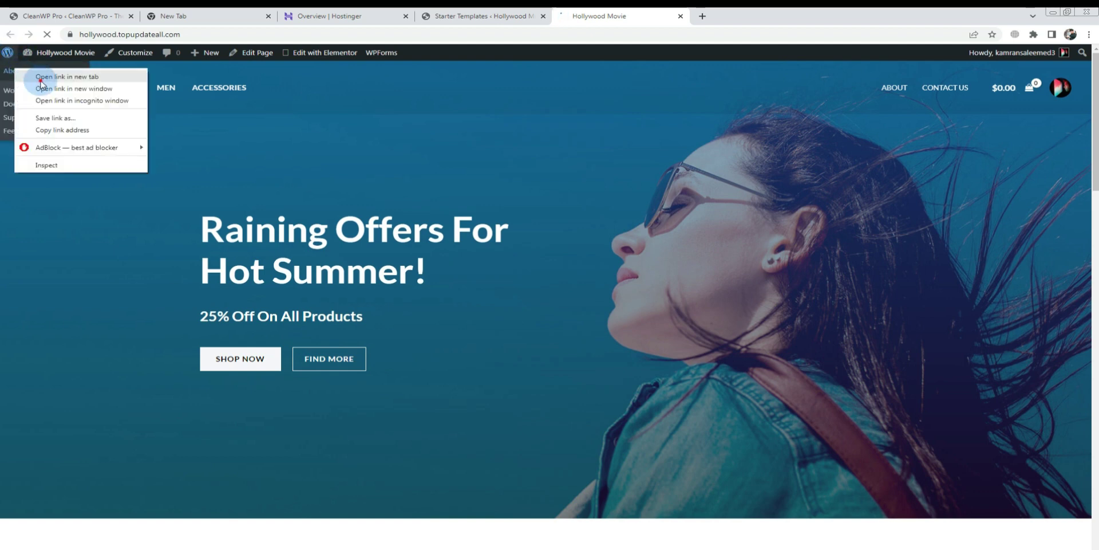
click(40, 82)
click(739, 22)
drag(739, 21, 446, 17)
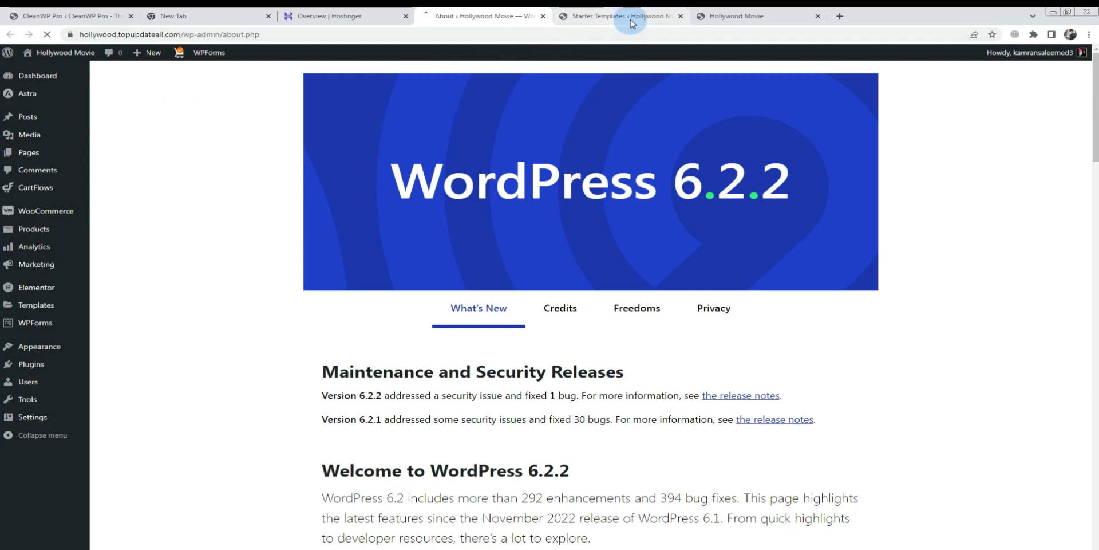
Customize the live site's Primary Header by removing Site Title & Logo, Primary Menu, Secondary Menu, Cart and Account, and publish the change.
click(718, 17)
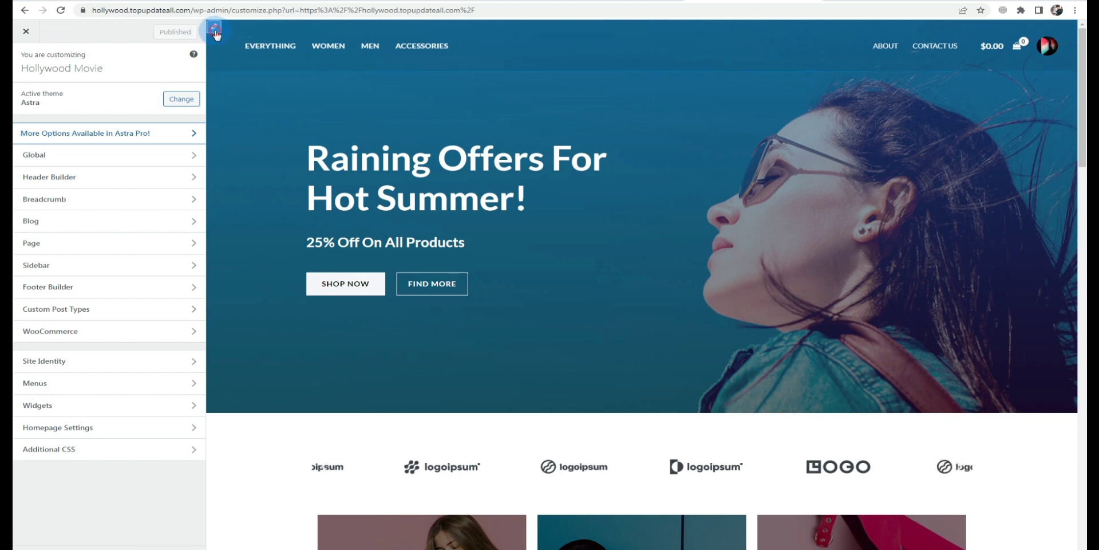
click(207, 59)
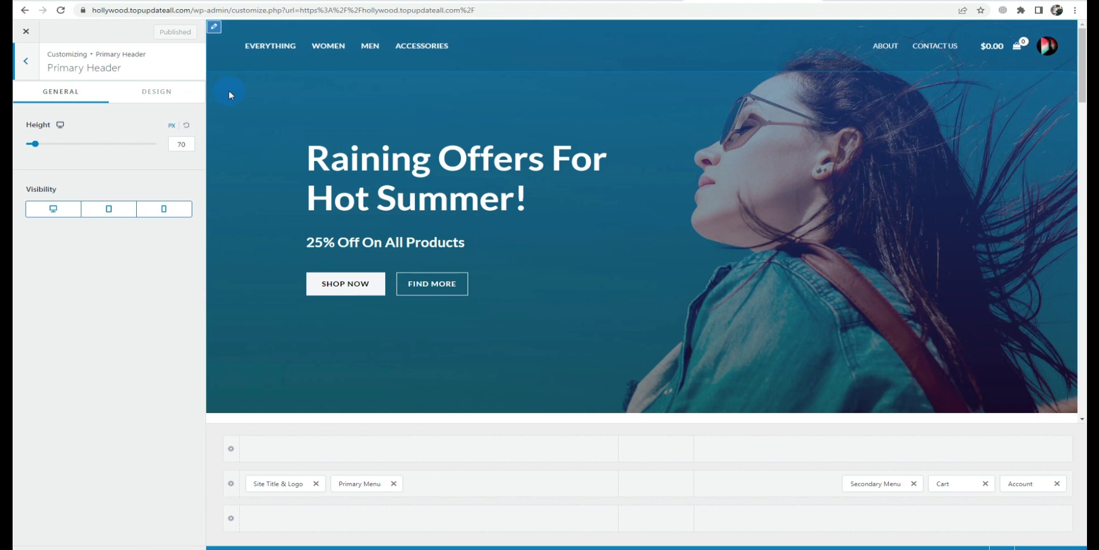
click(316, 488)
click(316, 487)
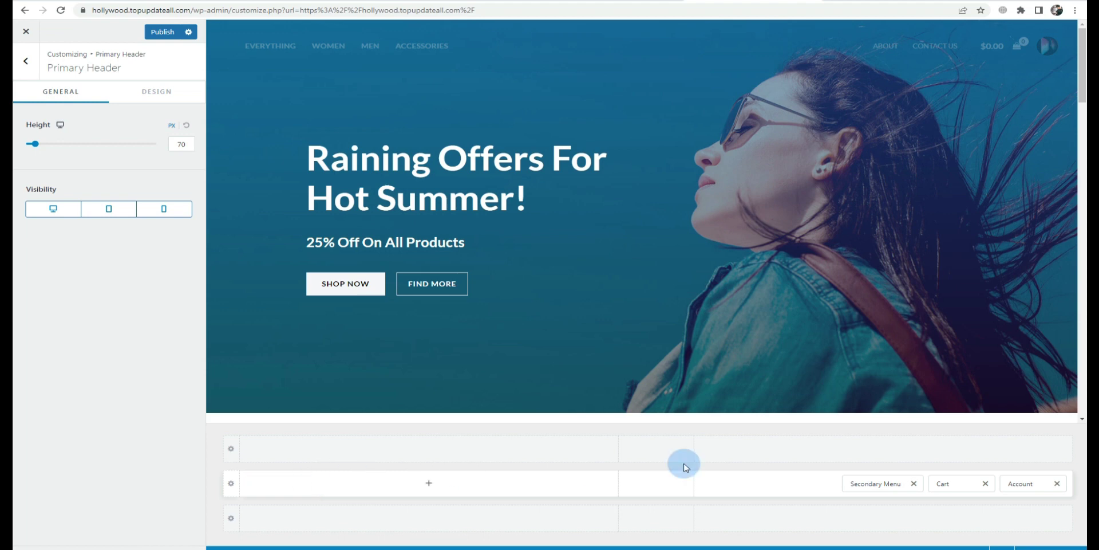
click(914, 485)
click(985, 483)
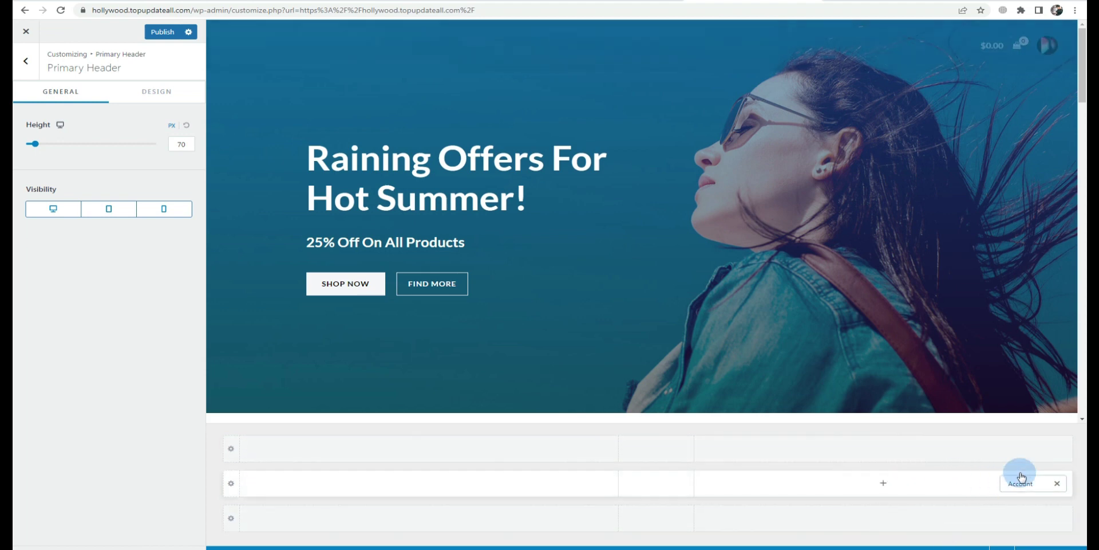
click(1057, 486)
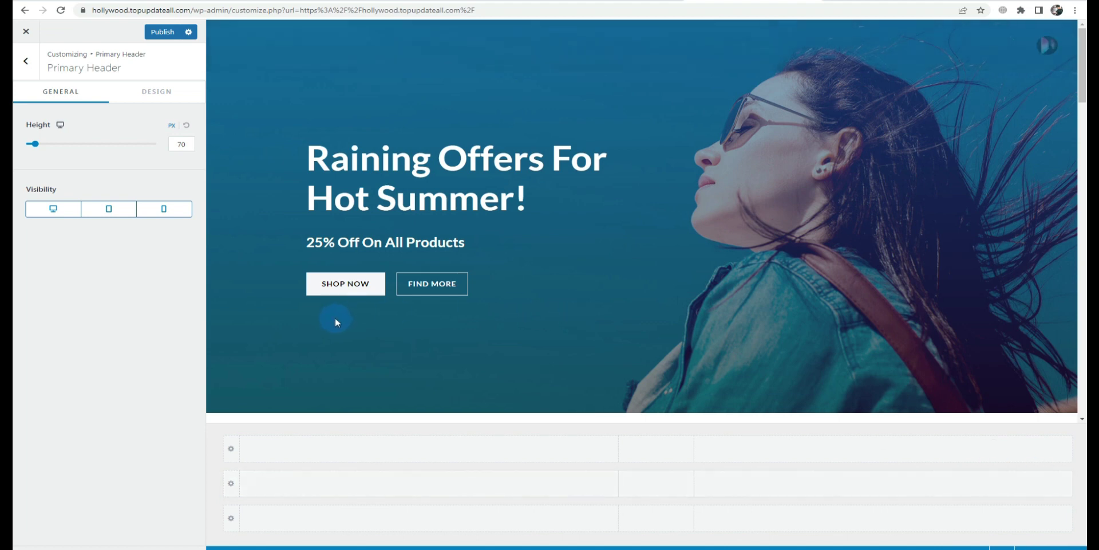
click(161, 33)
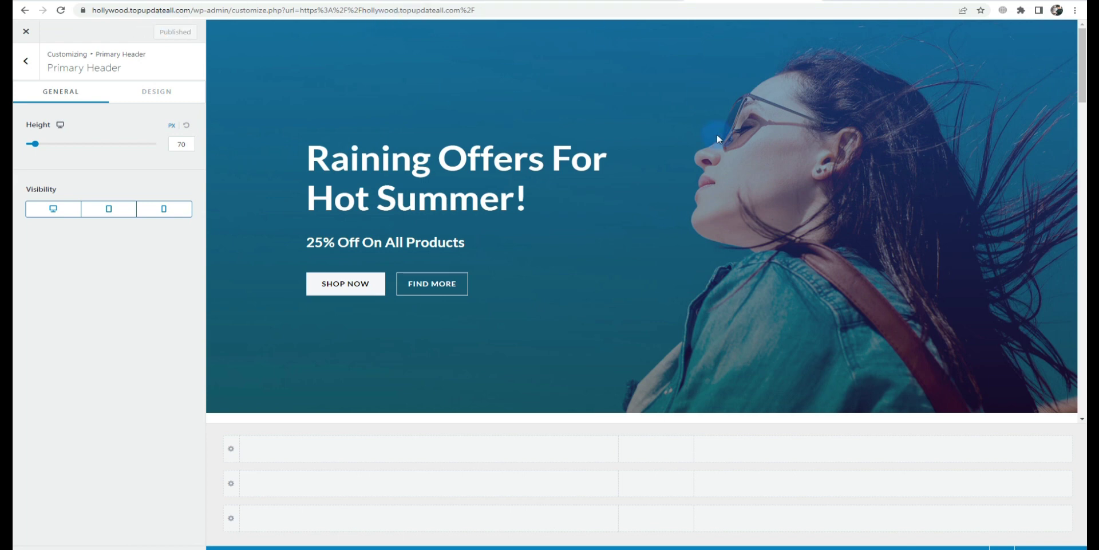
Open the live site from the WordPress admin in a new browser tab and check the homepage with the emptied header.
click(624, 2)
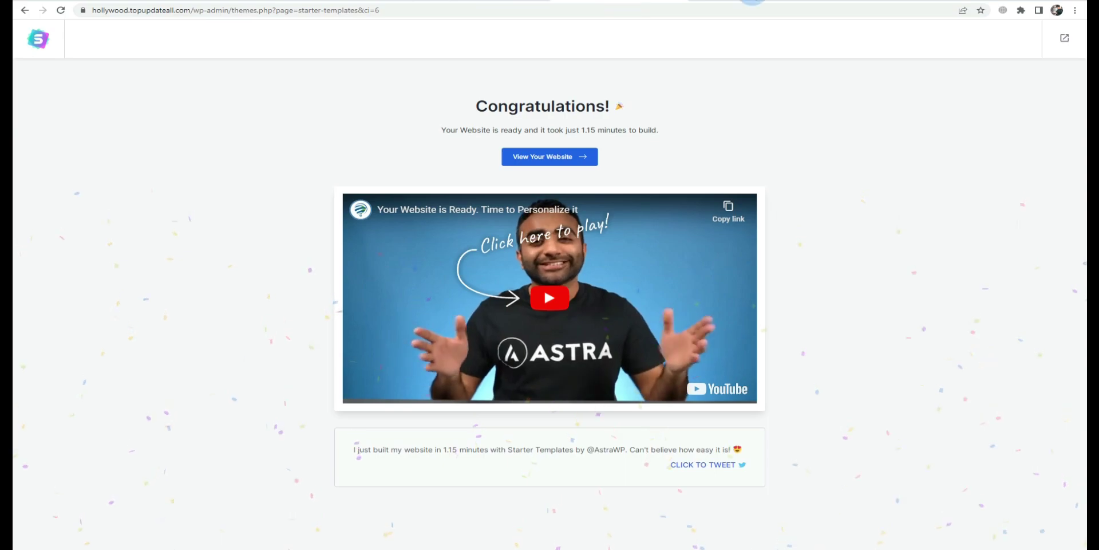
click(753, 1)
click(469, 2)
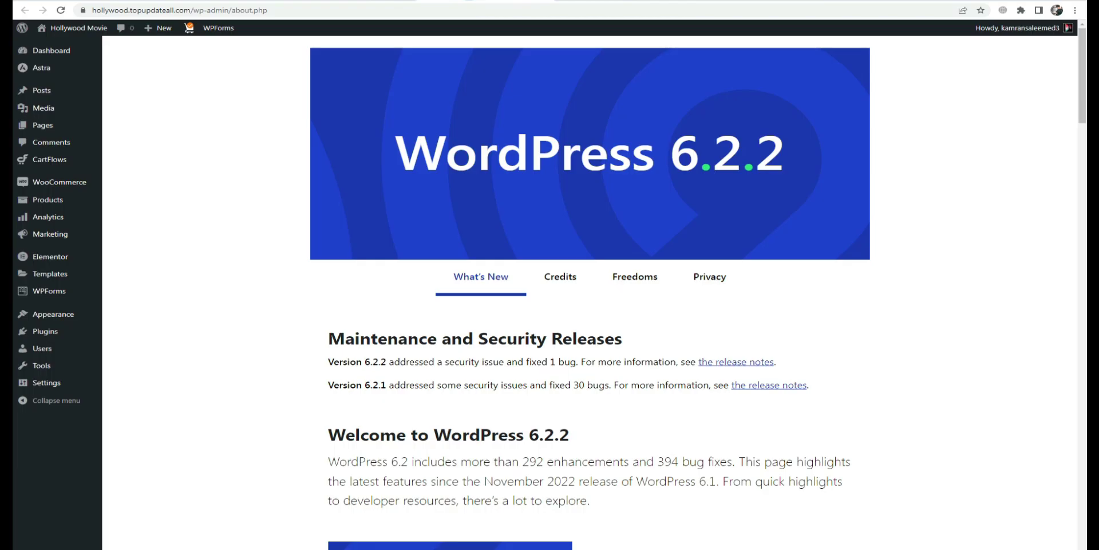
mouse_move(85, 32)
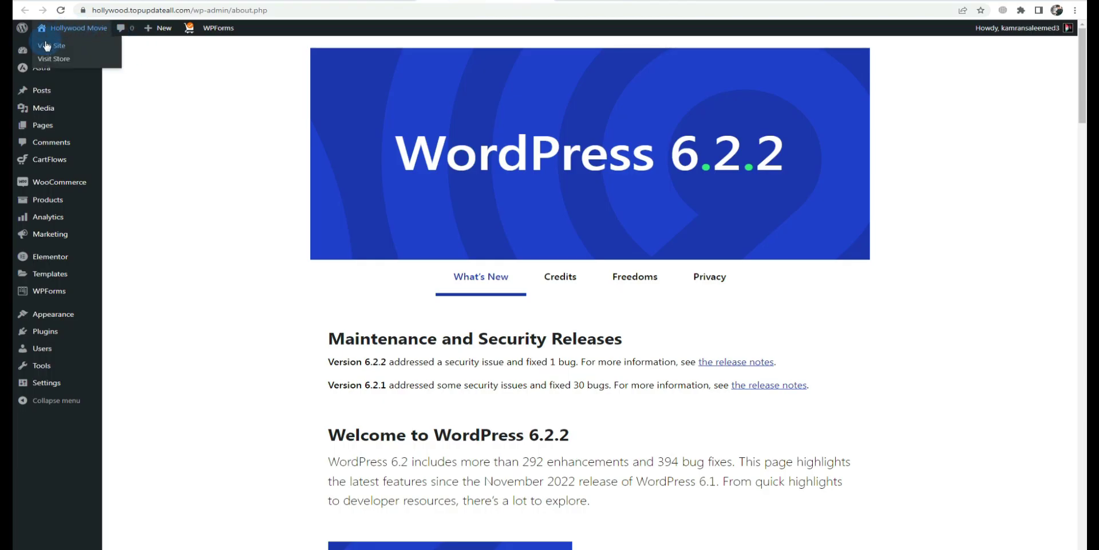
right_click(51, 50)
click(80, 47)
click(582, 2)
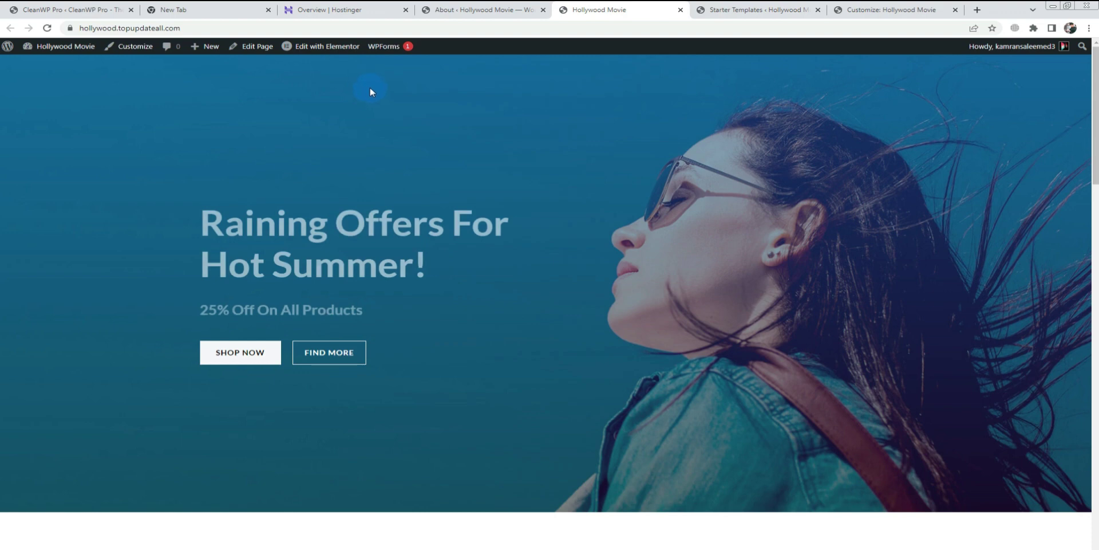
click(211, 51)
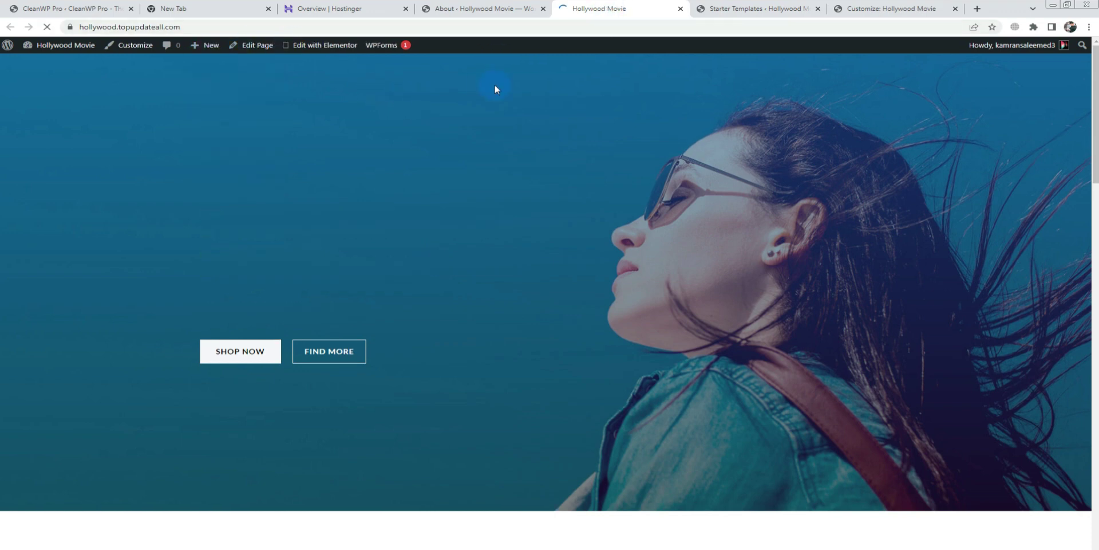
Open the homepage in Elementor through Site Settings, dismiss the What's New announcements and close the Navigator.
mouse_move(311, 50)
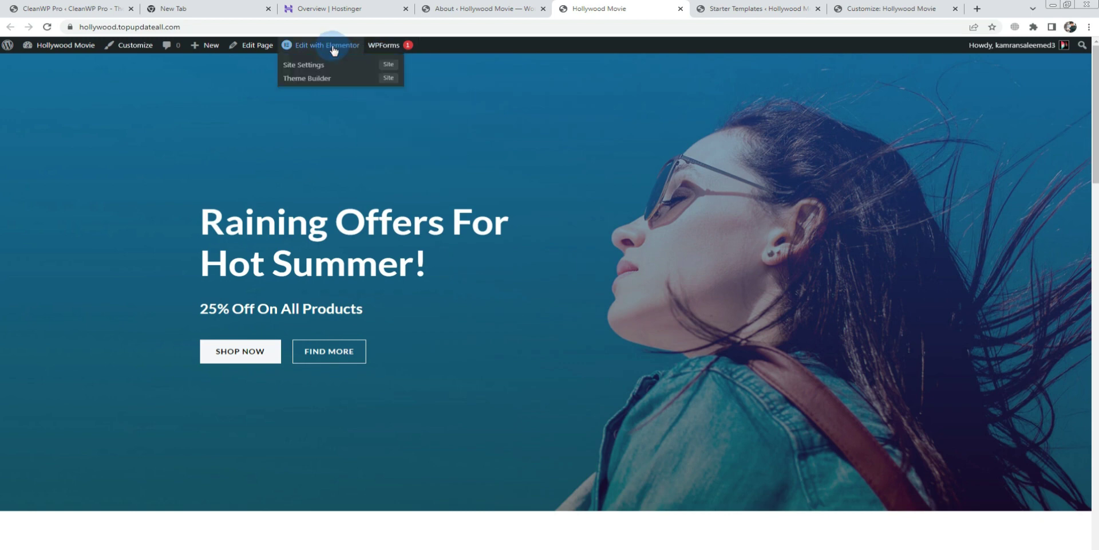
click(392, 66)
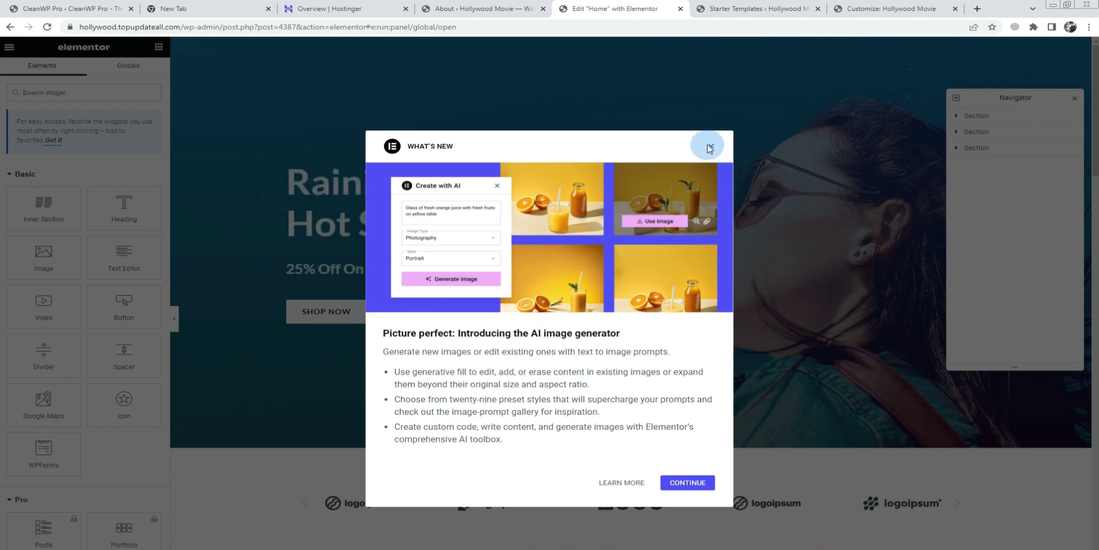
click(696, 483)
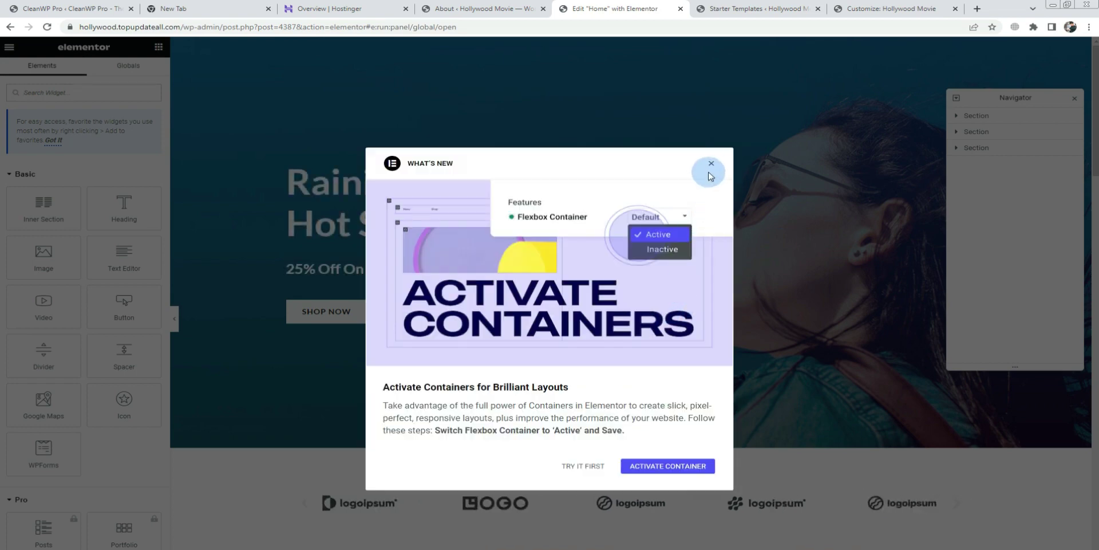
click(711, 163)
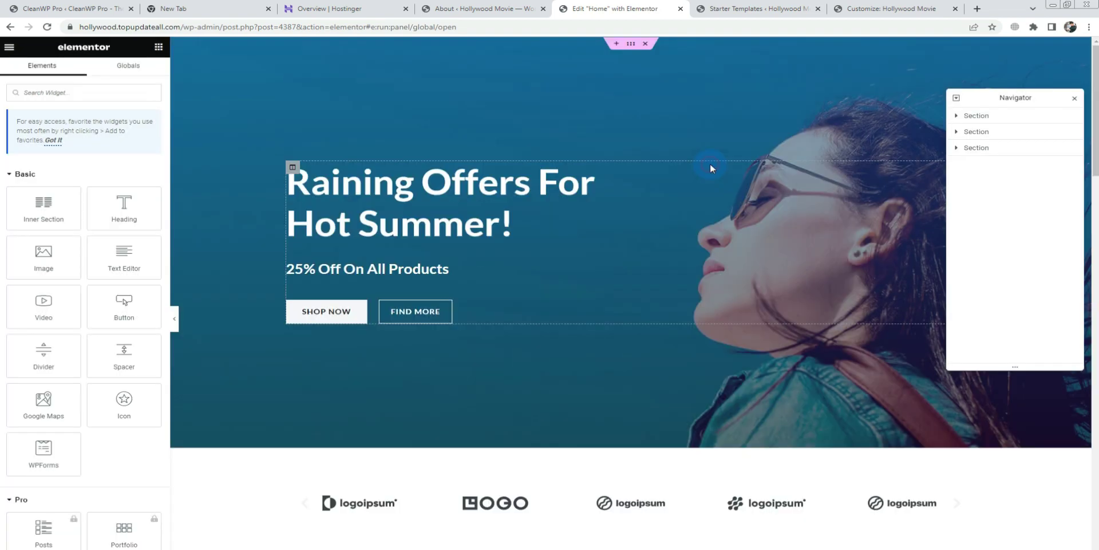
click(1075, 99)
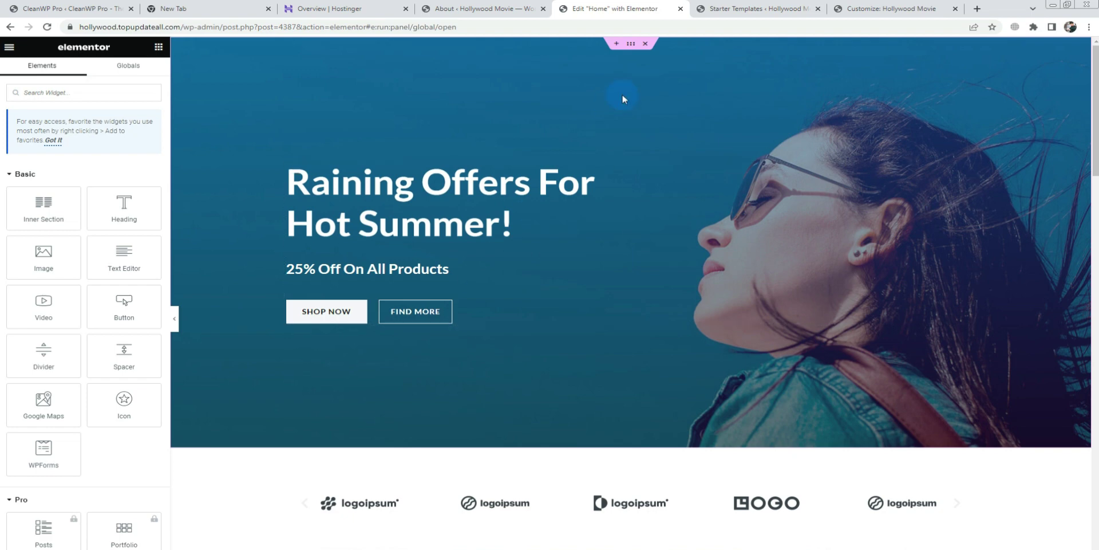
Delete the logo and category image section and the Featured Products section below the hero banner.
scroll(620, 437, down, 2)
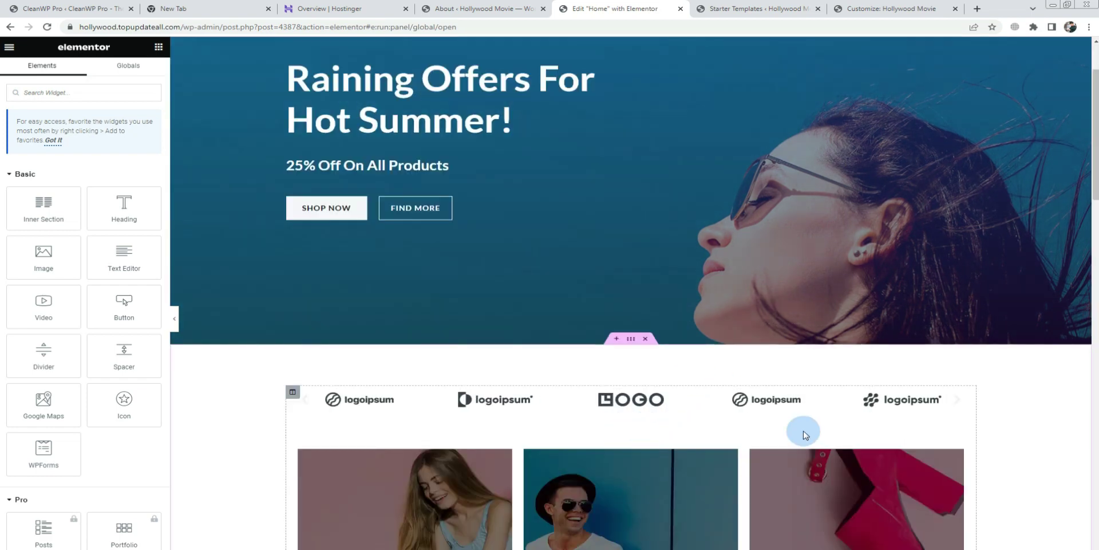
click(646, 339)
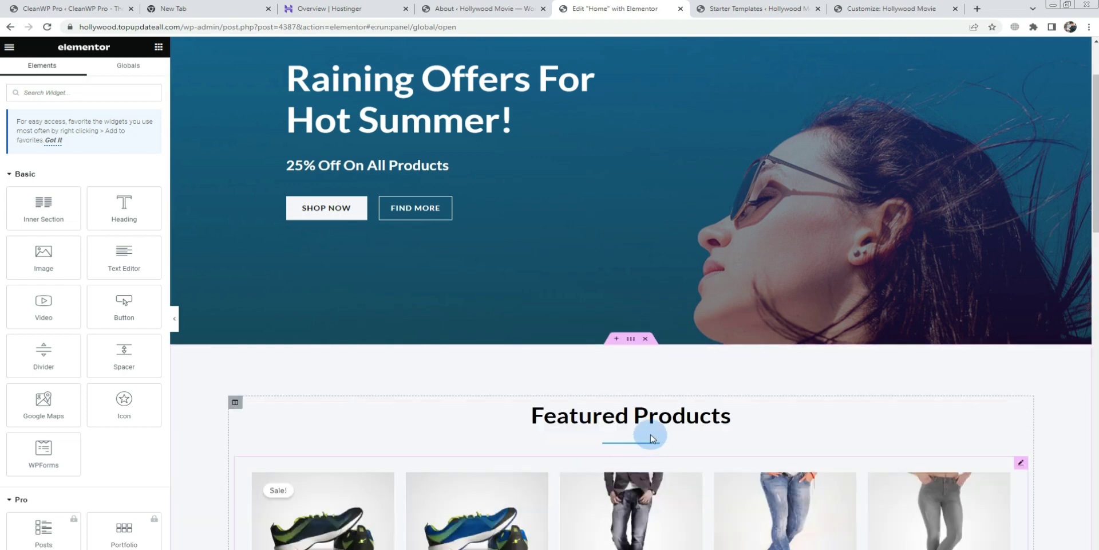
click(645, 340)
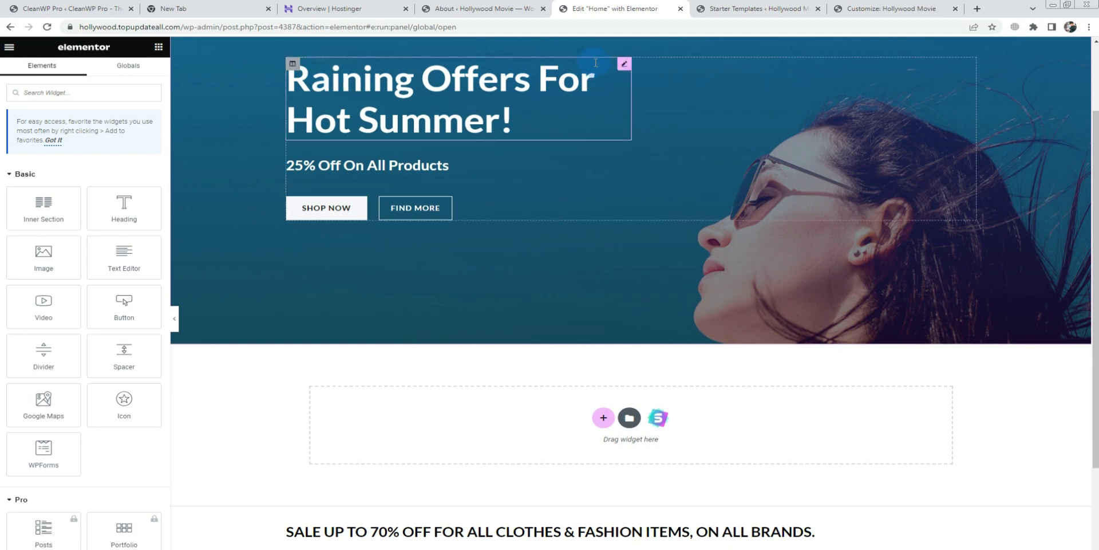
Clear the hero banner's "Raining Offers For Hot Summer!" heading and remaining content, and delete the whole hero section.
right_click(624, 64)
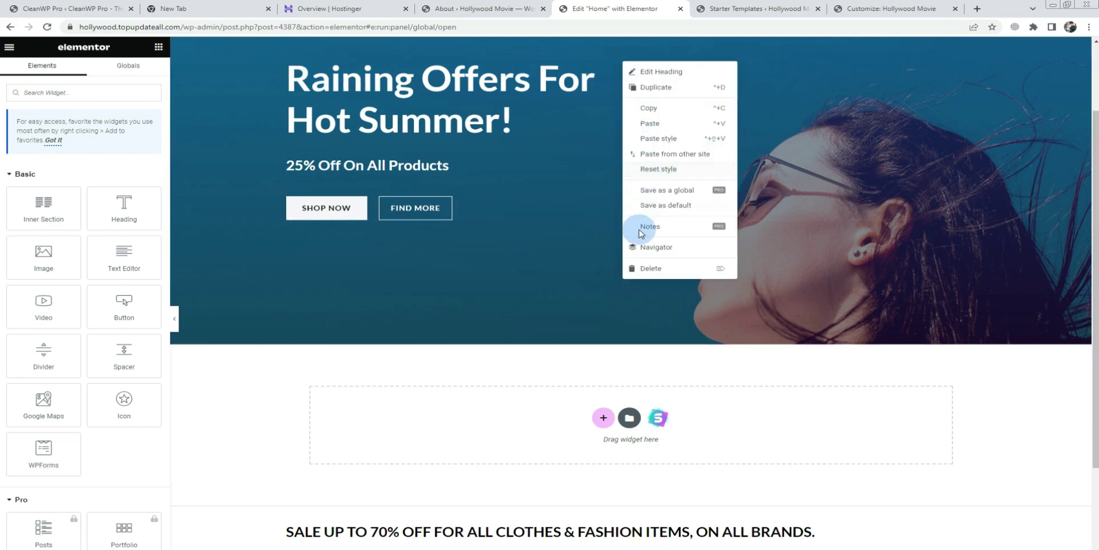
click(635, 266)
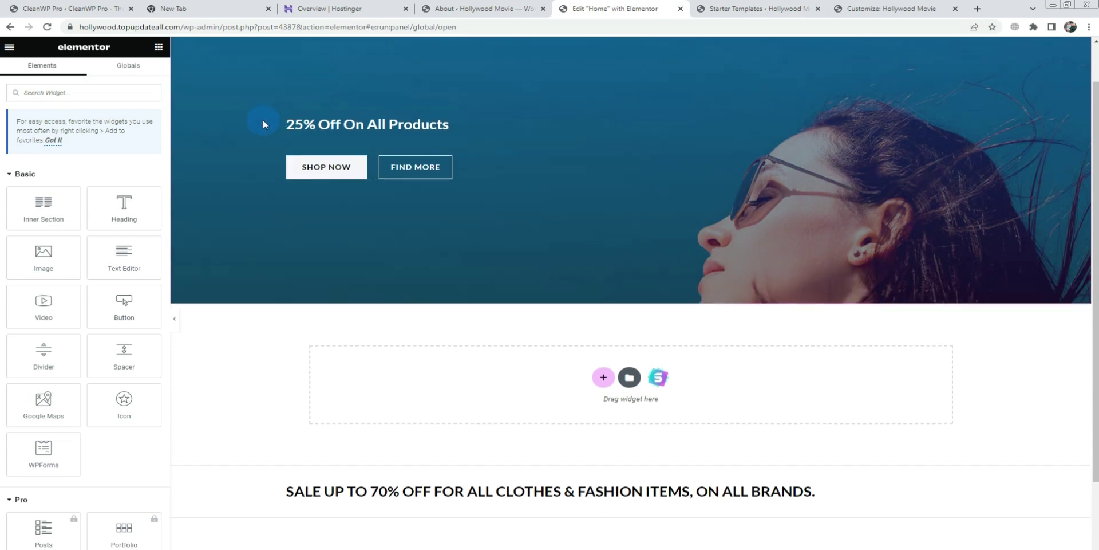
right_click(292, 115)
click(320, 304)
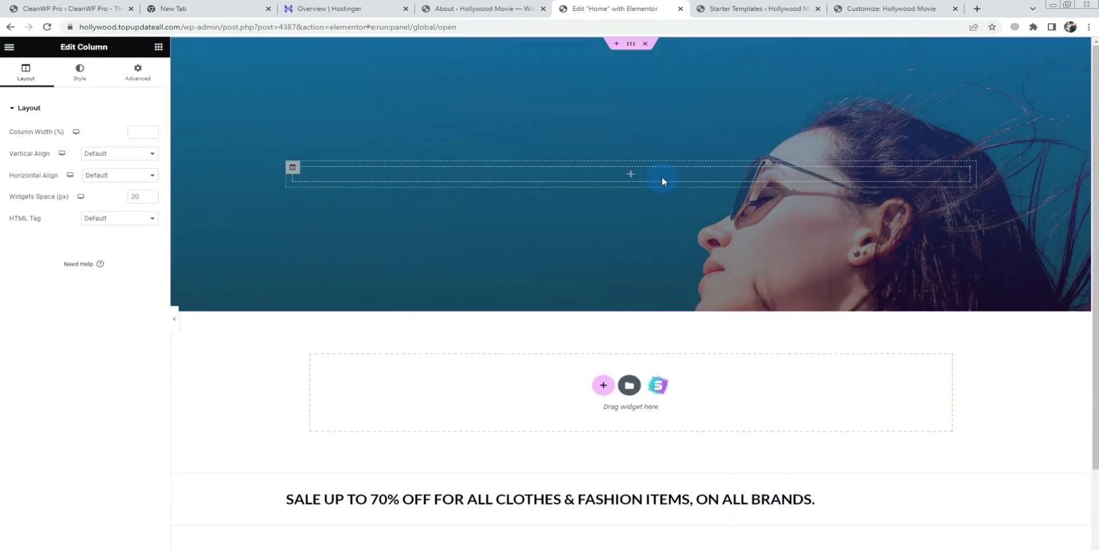
click(641, 42)
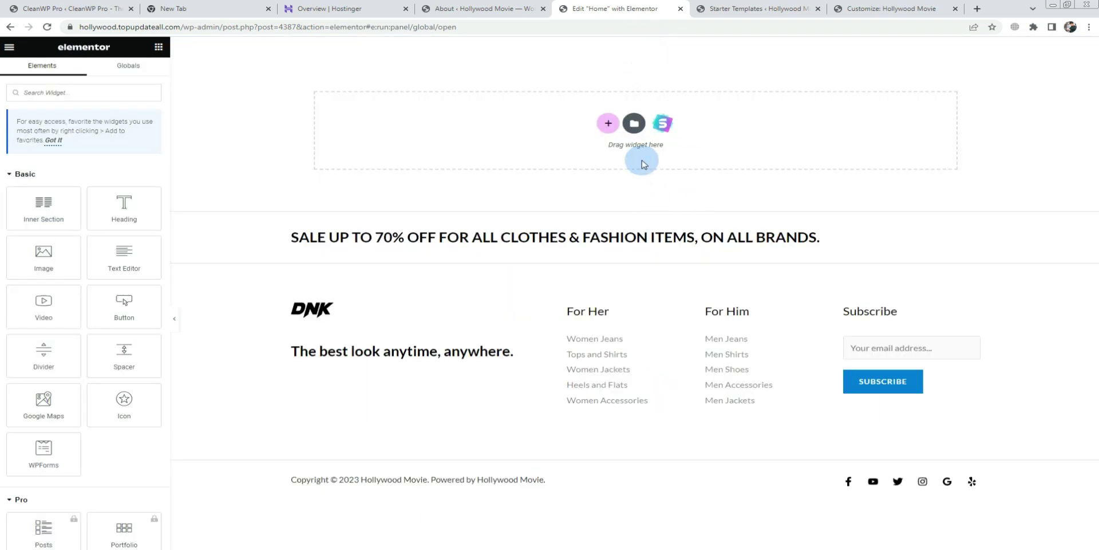
Open the live site from the WordPress admin in a new browser tab and move that tab to the end of the row.
click(871, 10)
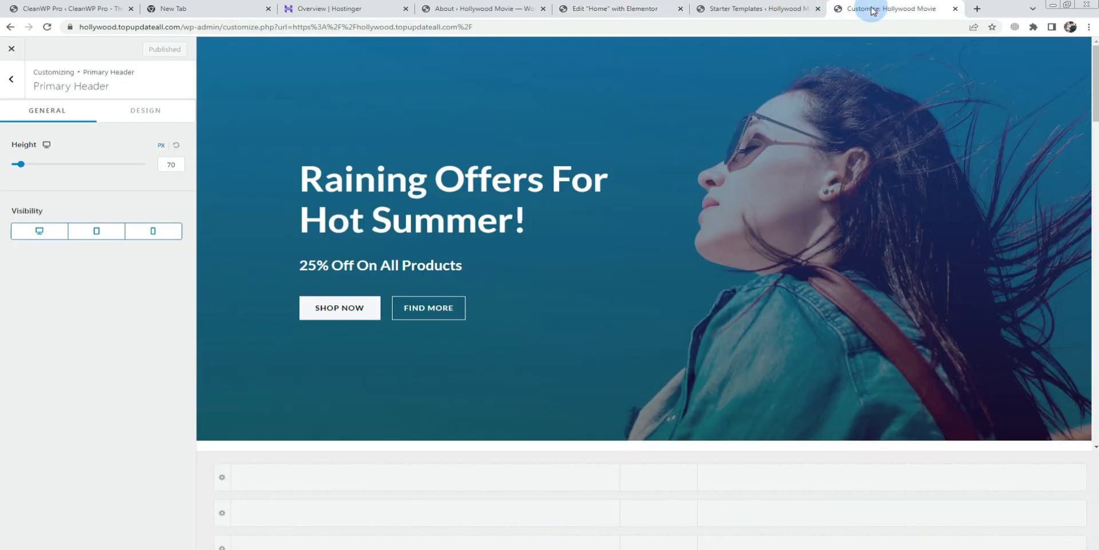
click(467, 9)
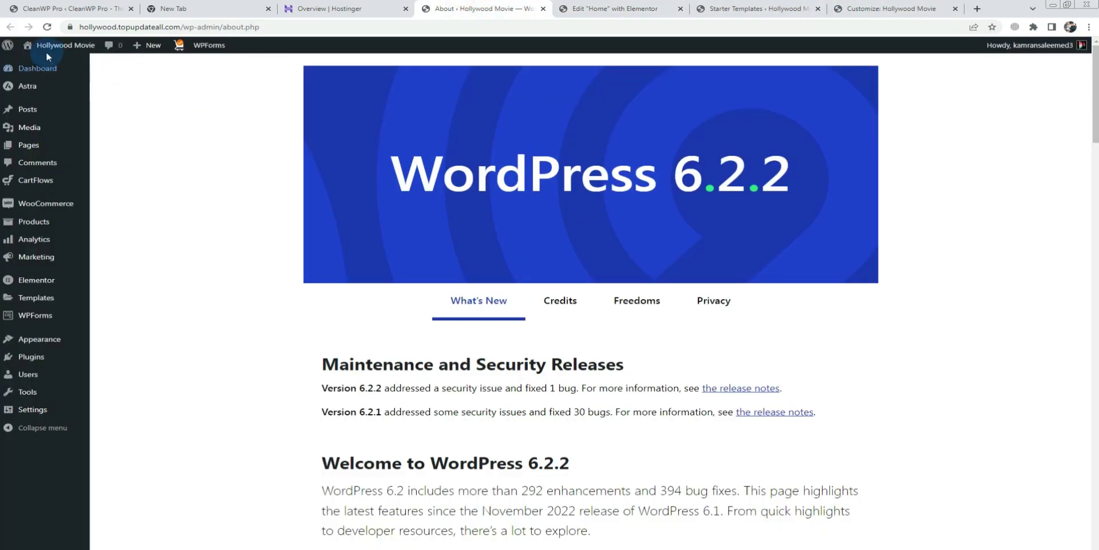
mouse_move(46, 53)
right_click(38, 71)
click(81, 72)
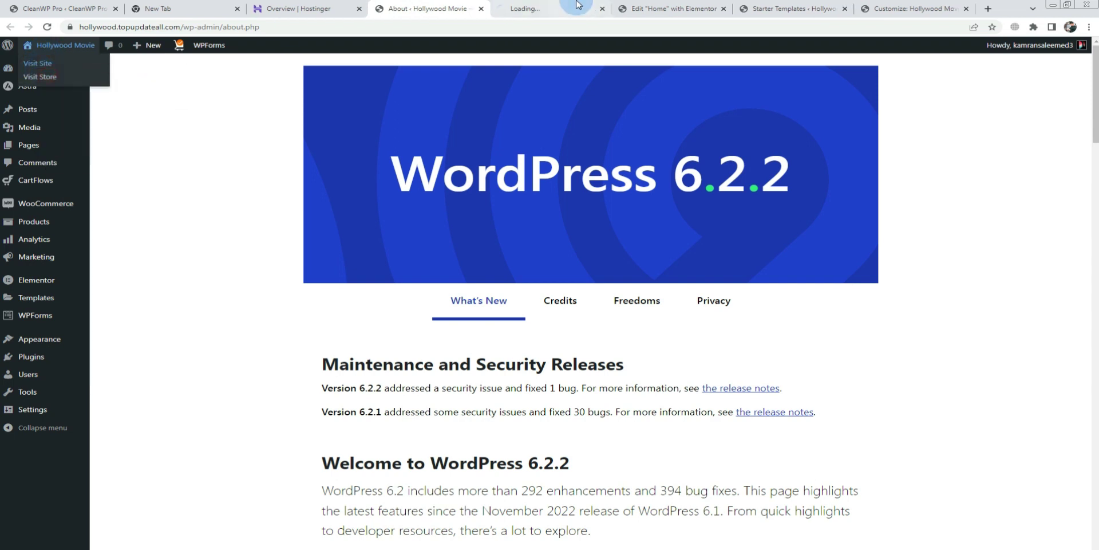
click(583, 8)
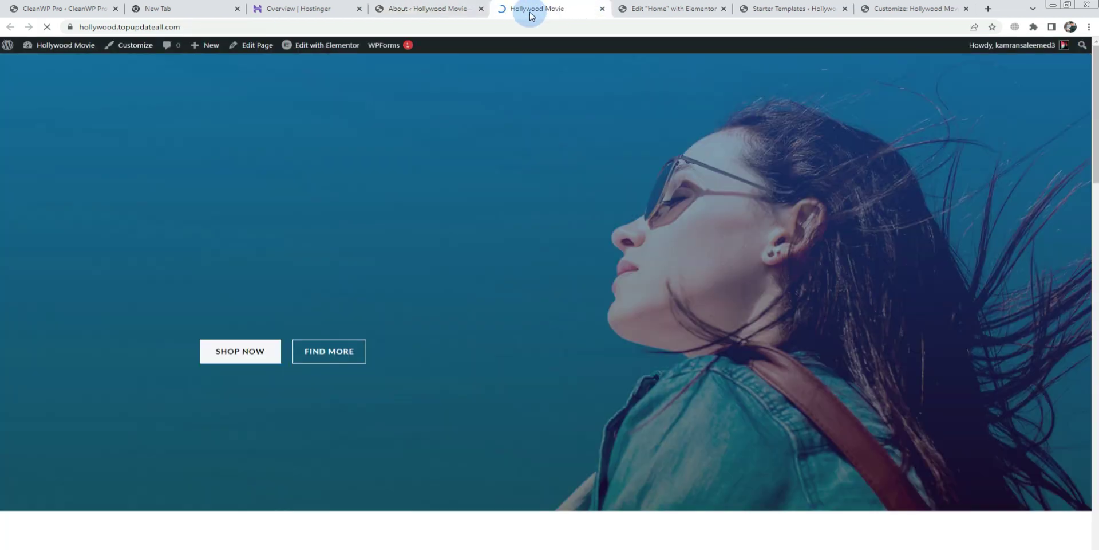
drag(527, 7, 947, 5)
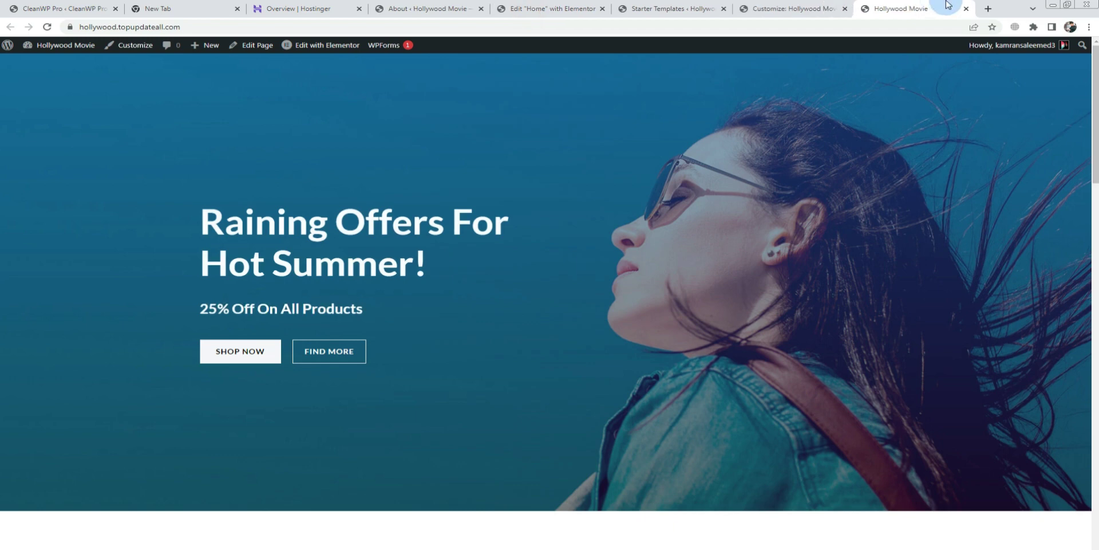
Compare the live homepage with the emptied page in the Elementor editor.
click(673, 8)
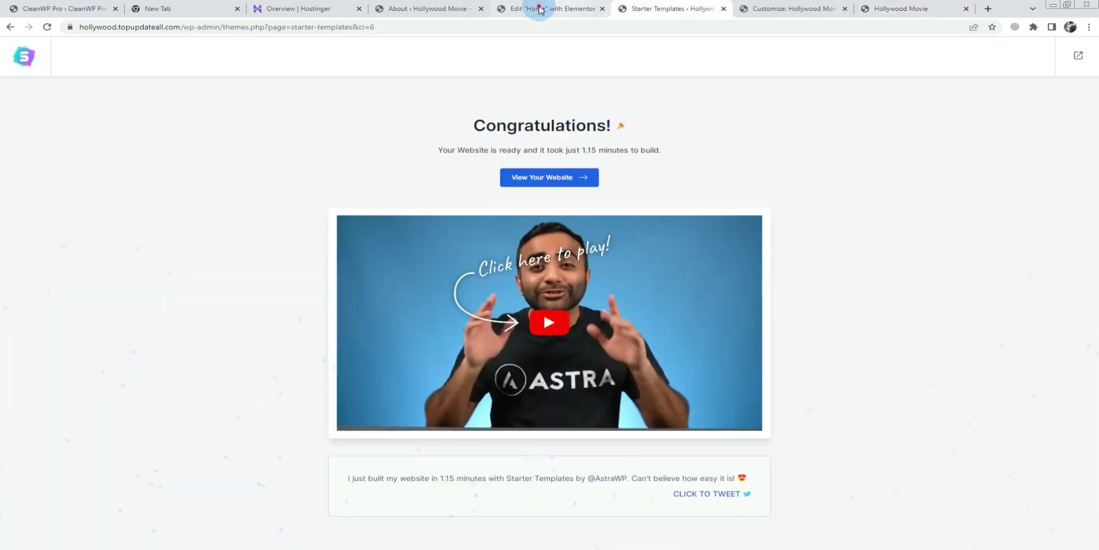
click(535, 8)
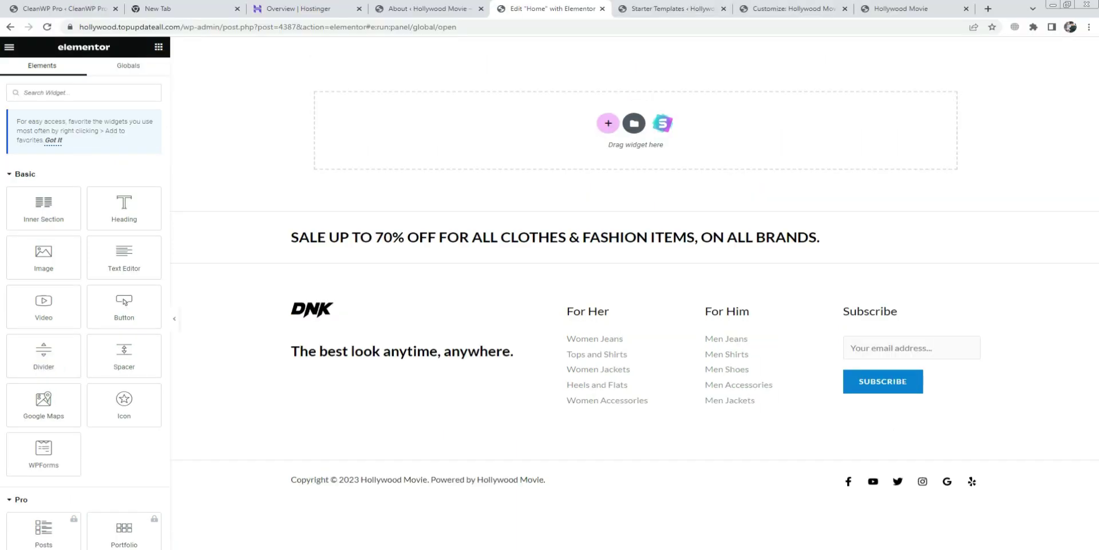
click(896, 8)
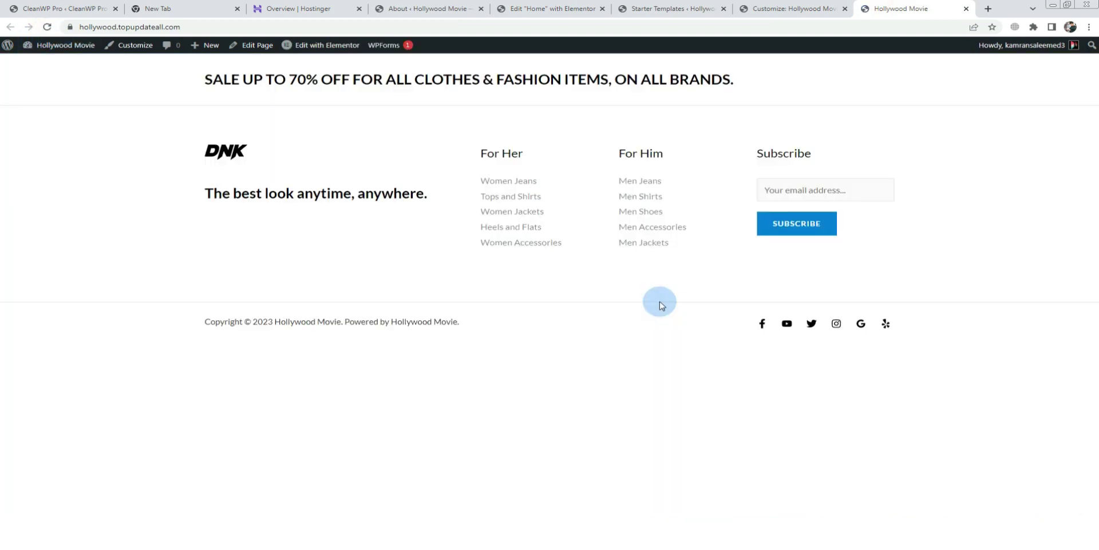
click(512, 10)
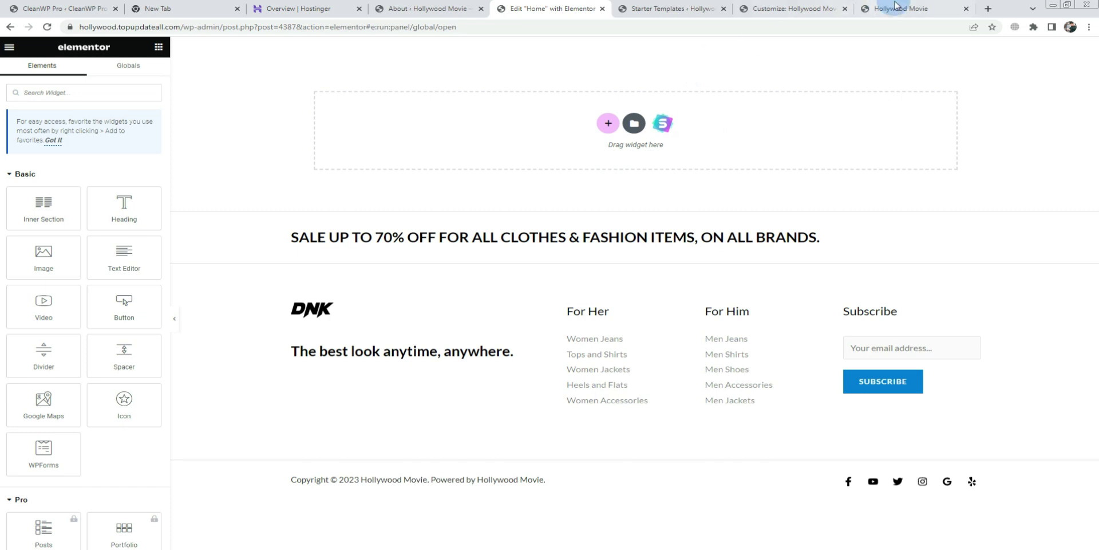
click(908, 8)
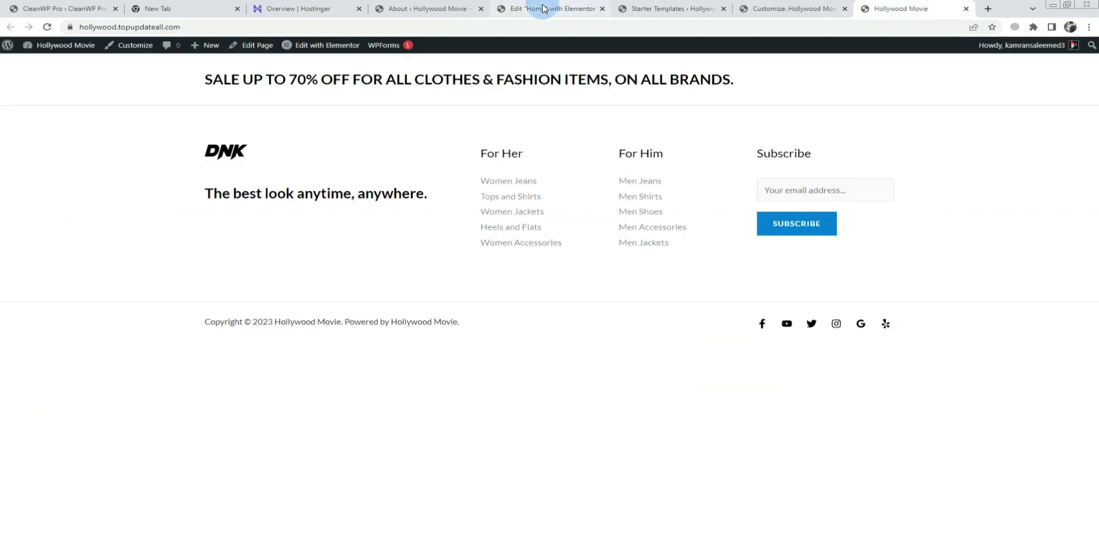
Return to the Customizer, leave the Primary Header settings and open the Footer Builder.
click(758, 14)
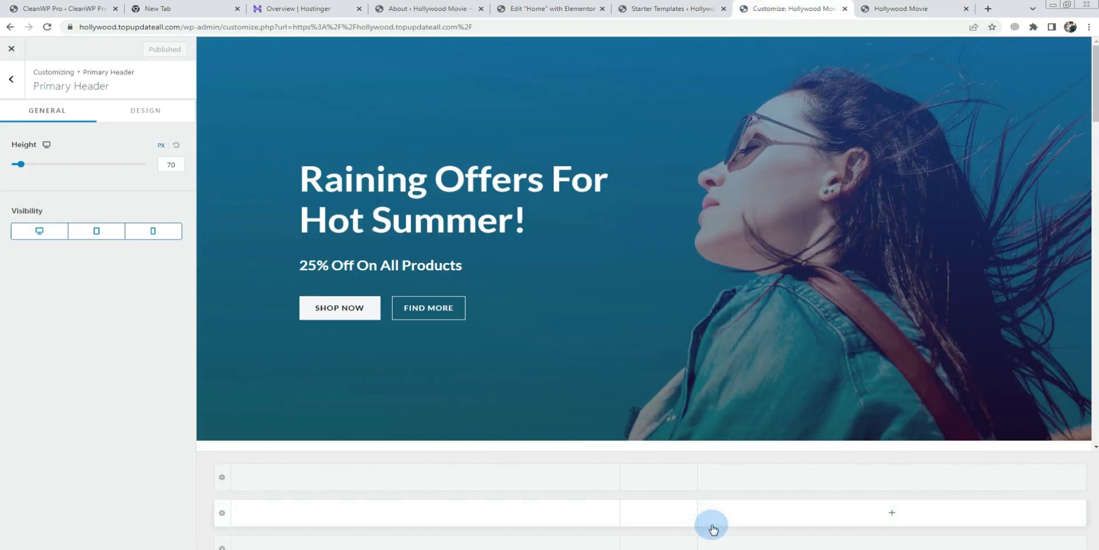
click(15, 77)
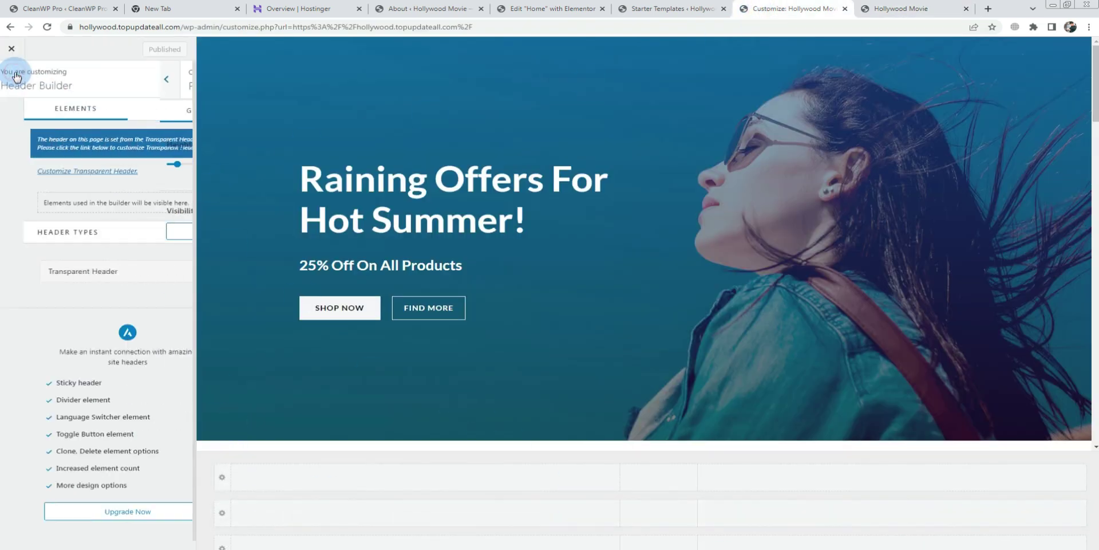
click(15, 77)
click(177, 312)
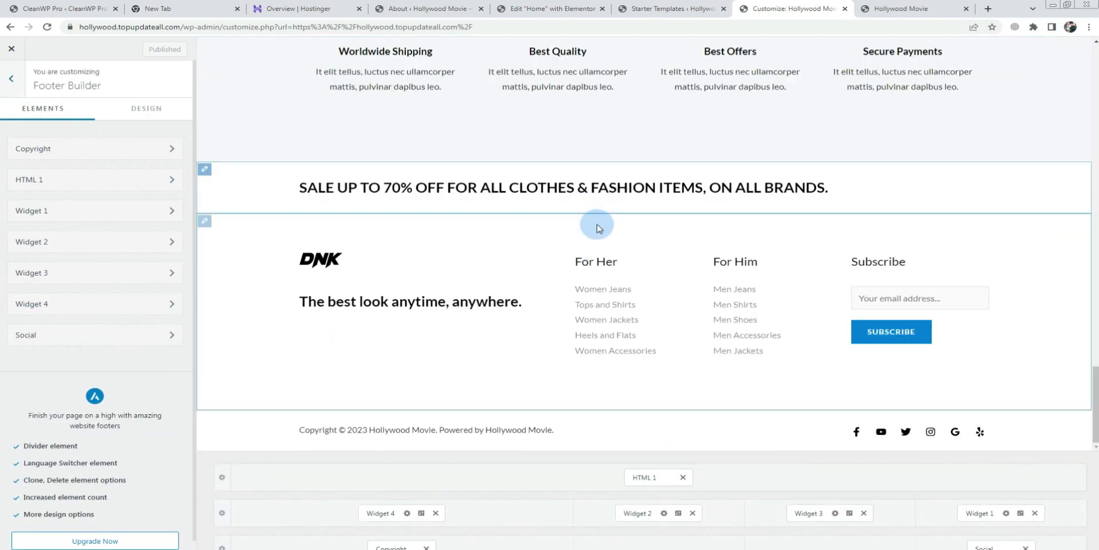
Remove HTML 1, Widget 2, Widget 4, Copyright, Widget 3, Widget 1 and Social from the footer.
click(683, 477)
click(694, 513)
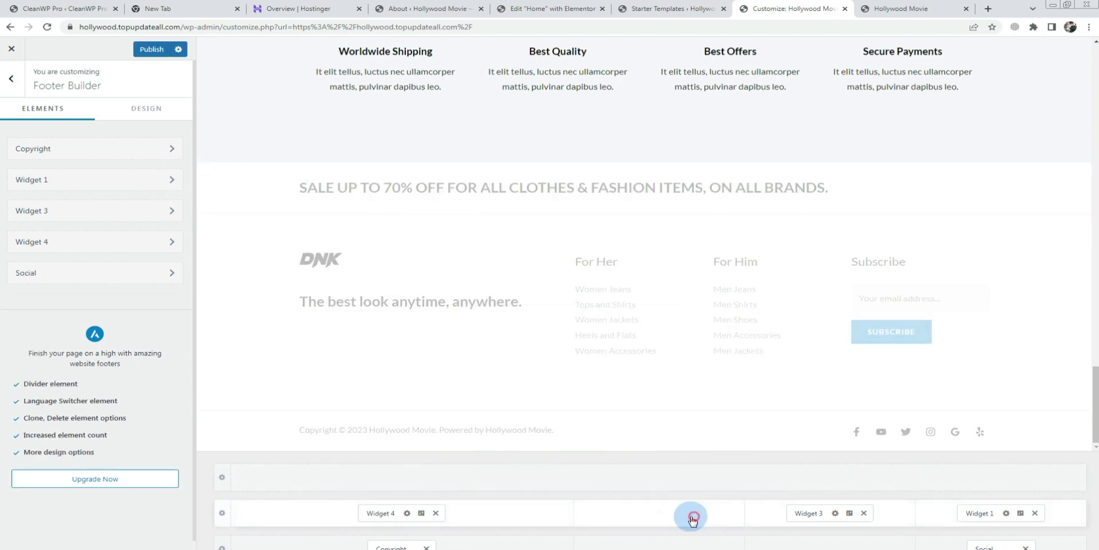
click(436, 512)
click(427, 547)
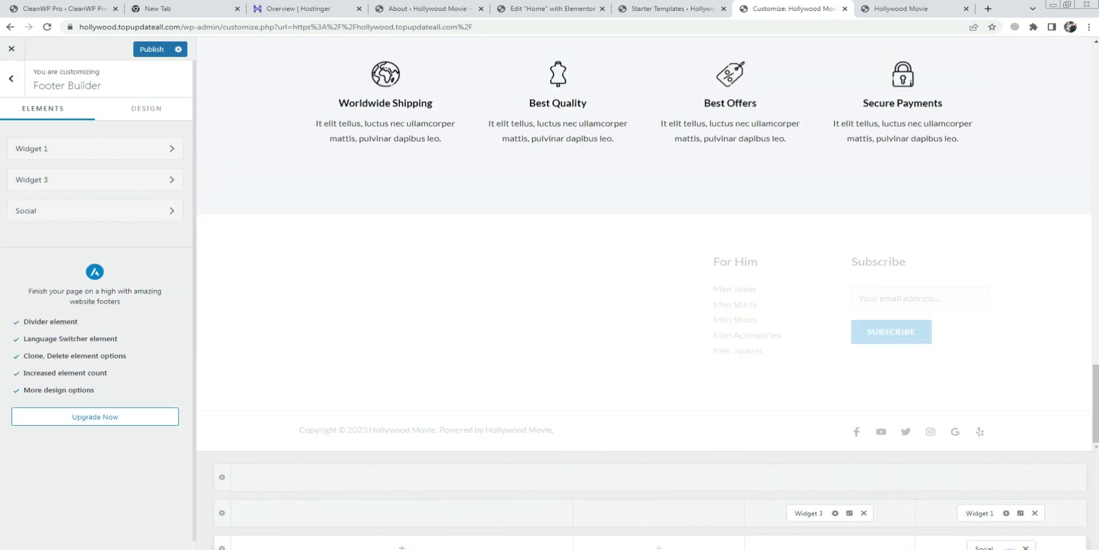
click(864, 512)
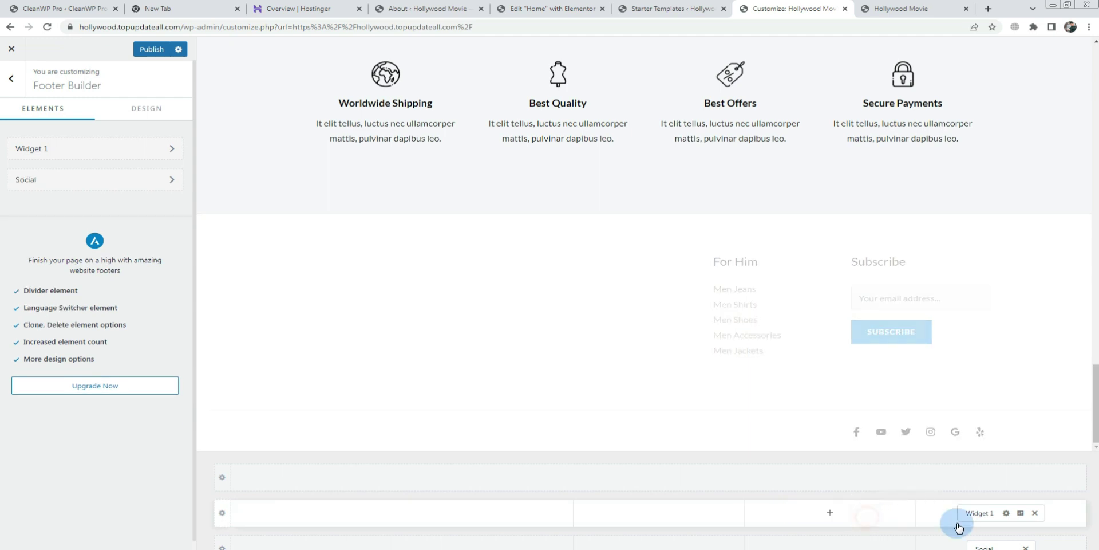
click(1035, 513)
click(1024, 543)
click(1025, 547)
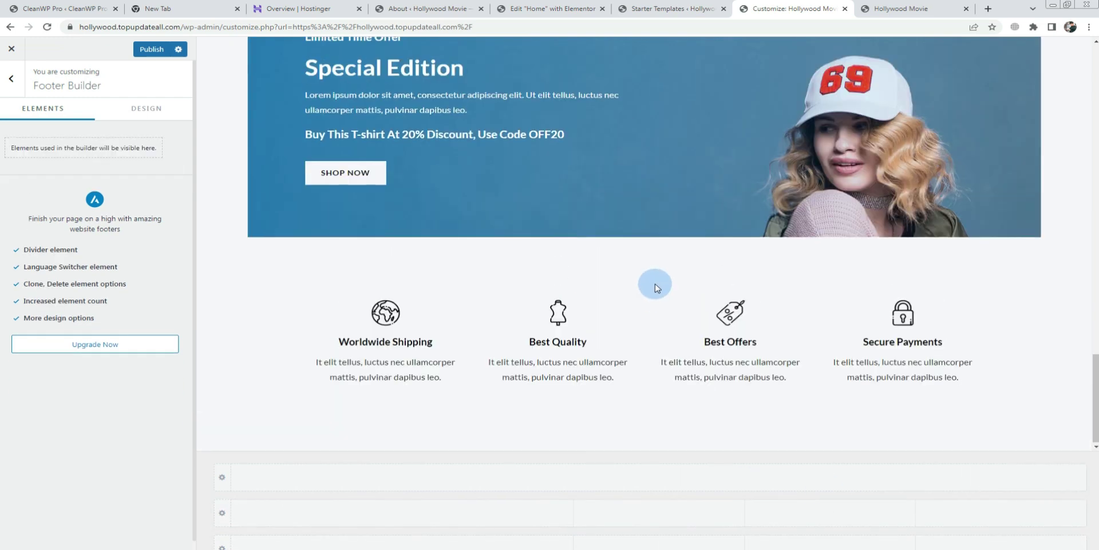
Publish the emptied footer and check the live homepage in its browser tab.
scroll(655, 284, up, 7)
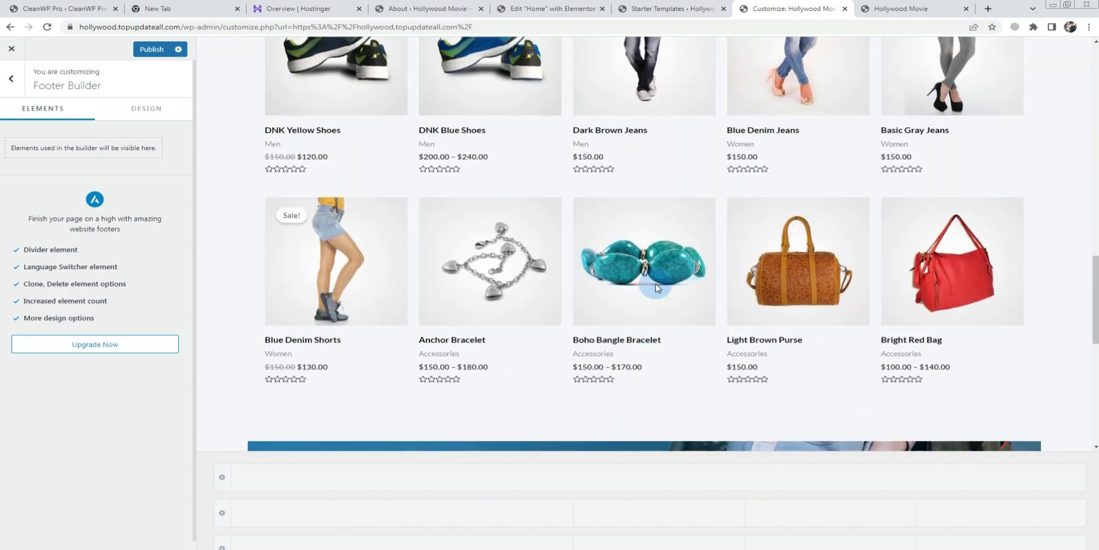
click(140, 47)
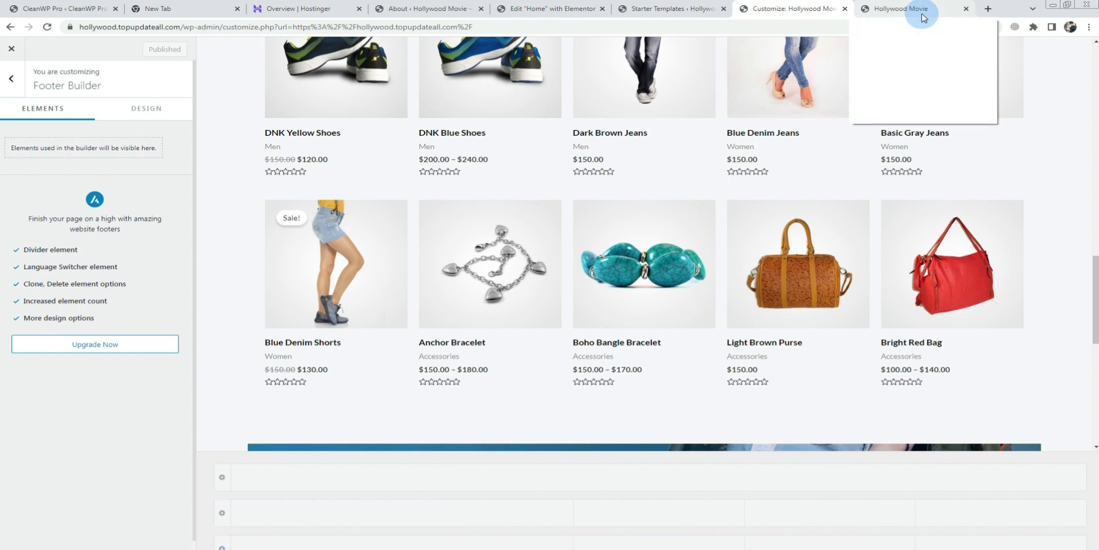
click(922, 16)
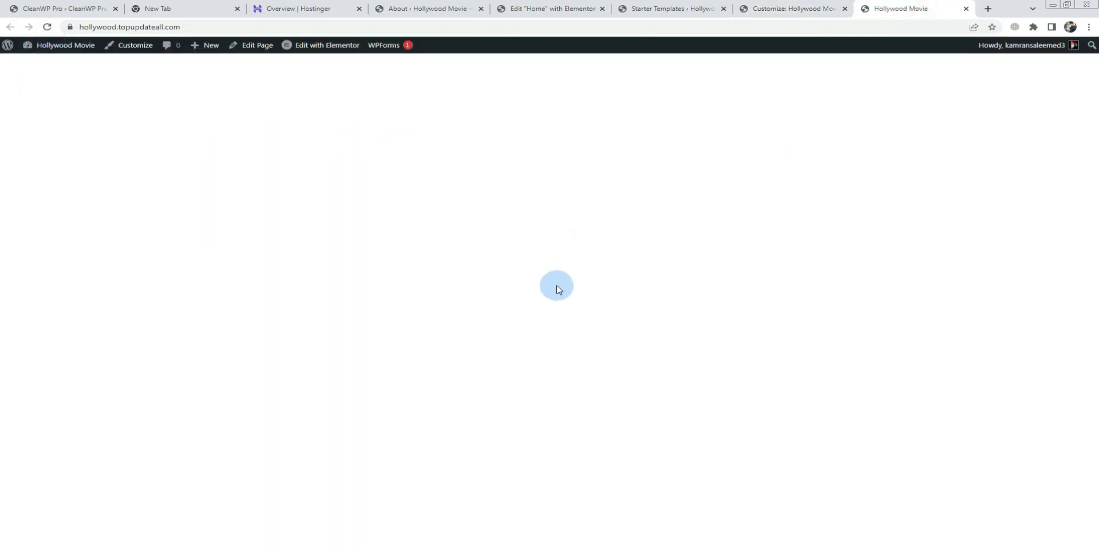
Close the Starter Templates browser tab.
click(749, 8)
click(641, 7)
click(550, 8)
click(712, 13)
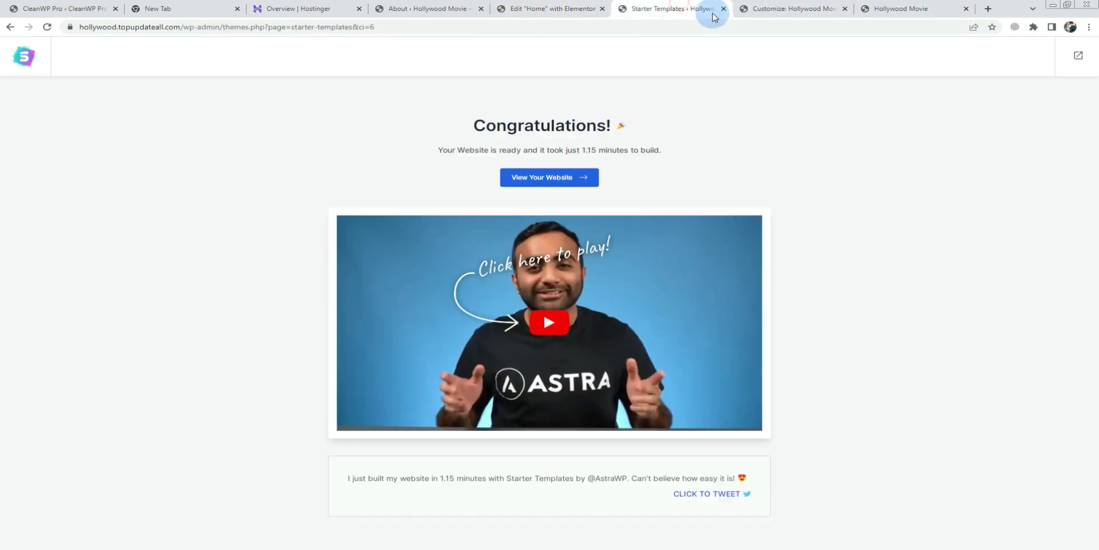
click(724, 9)
Return to the Elementor editor for the Home page and add a three-equal-column section.
click(559, 9)
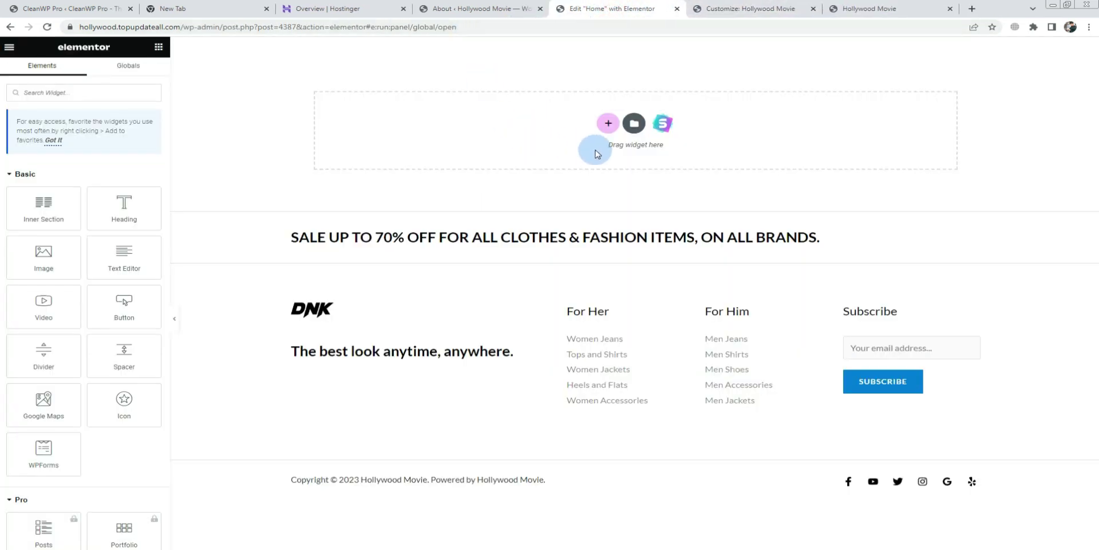
click(609, 124)
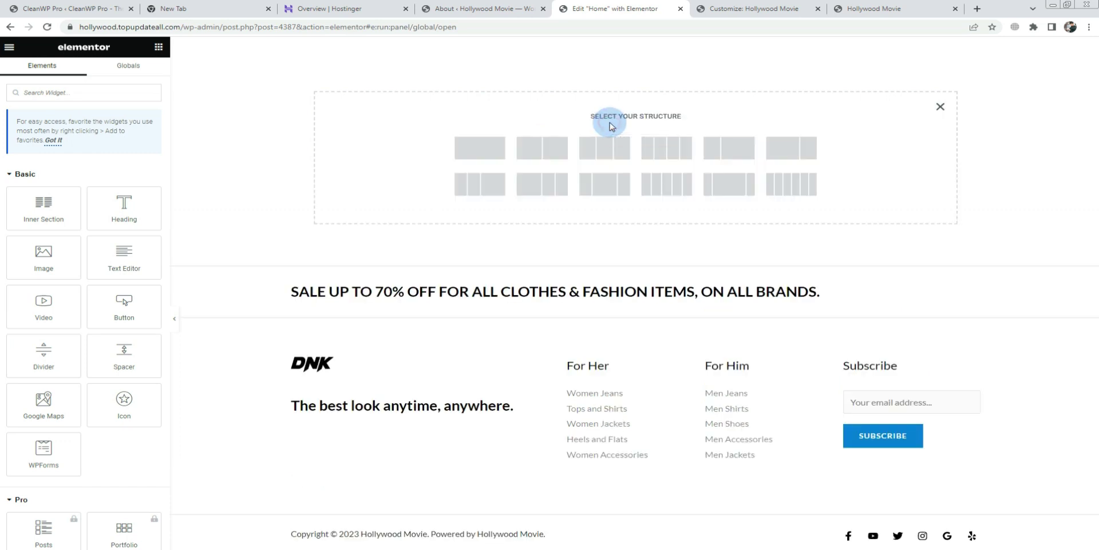
click(580, 152)
click(391, 47)
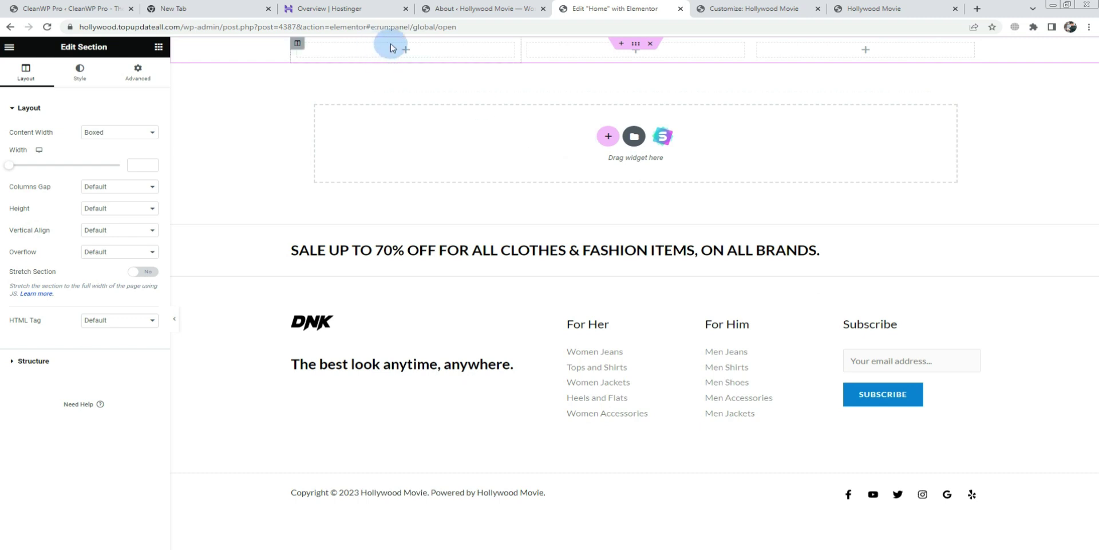
Place an Image widget in the section's first column and open its settings.
click(159, 48)
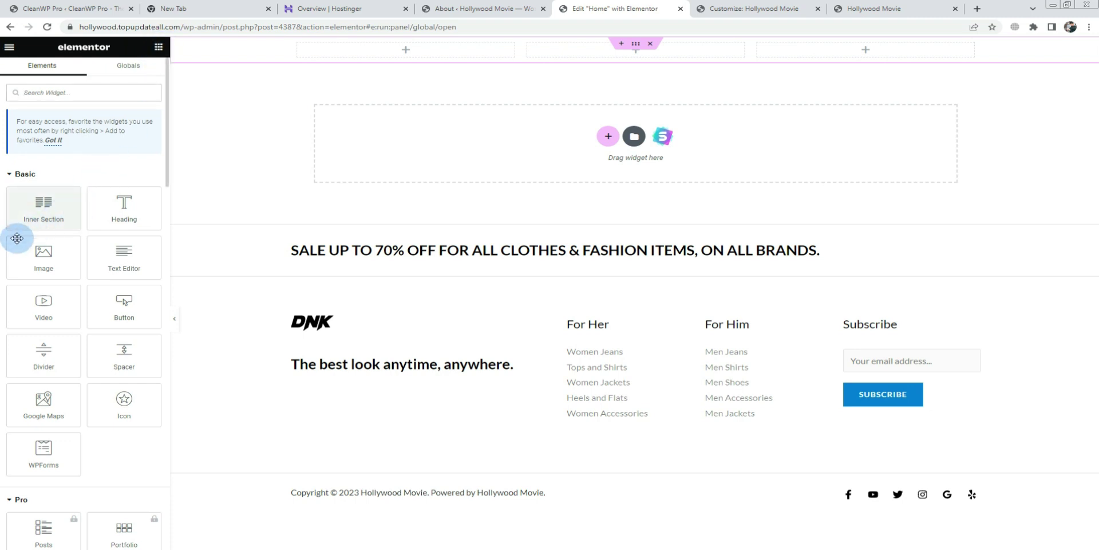
drag(29, 256, 399, 50)
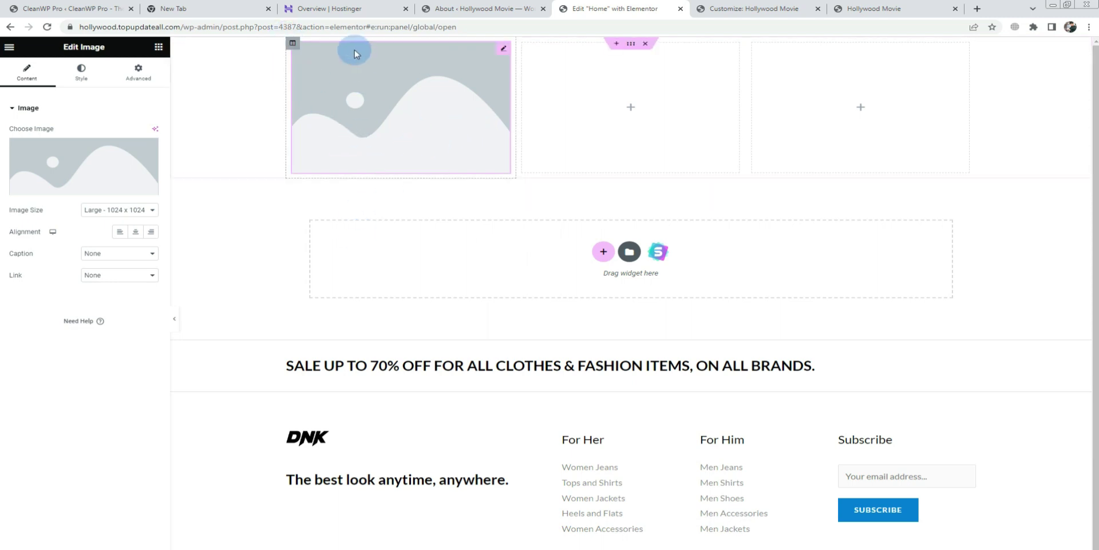
click(294, 45)
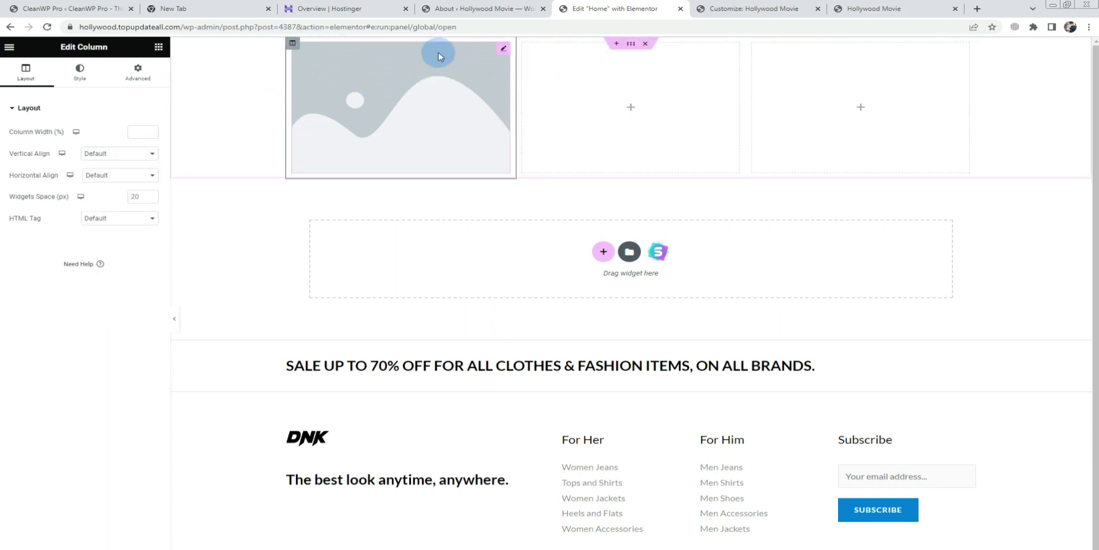
click(502, 52)
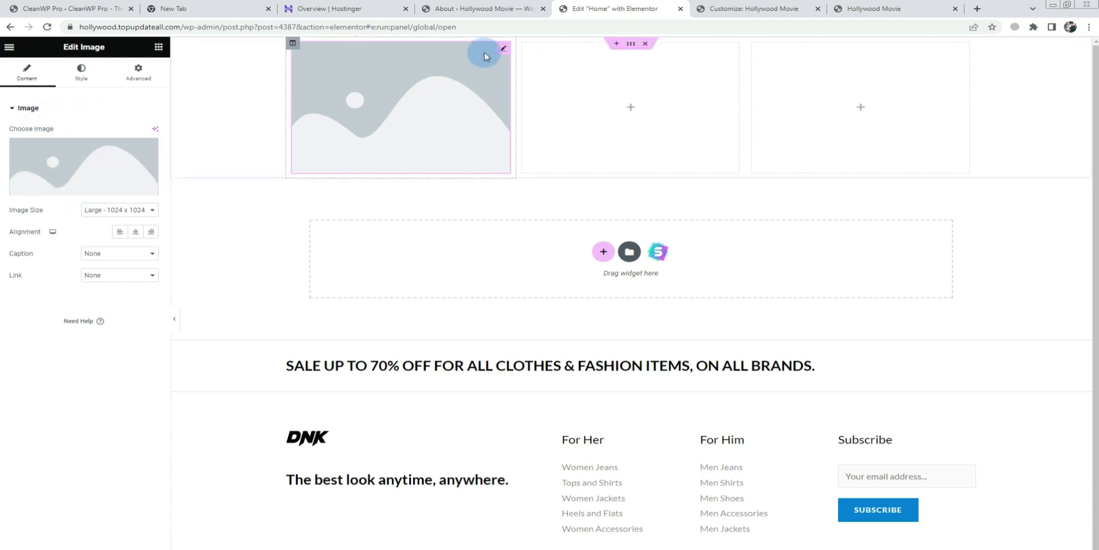
Open the image chooser for the new Image widget and switch it to inserting from a URL.
click(40, 73)
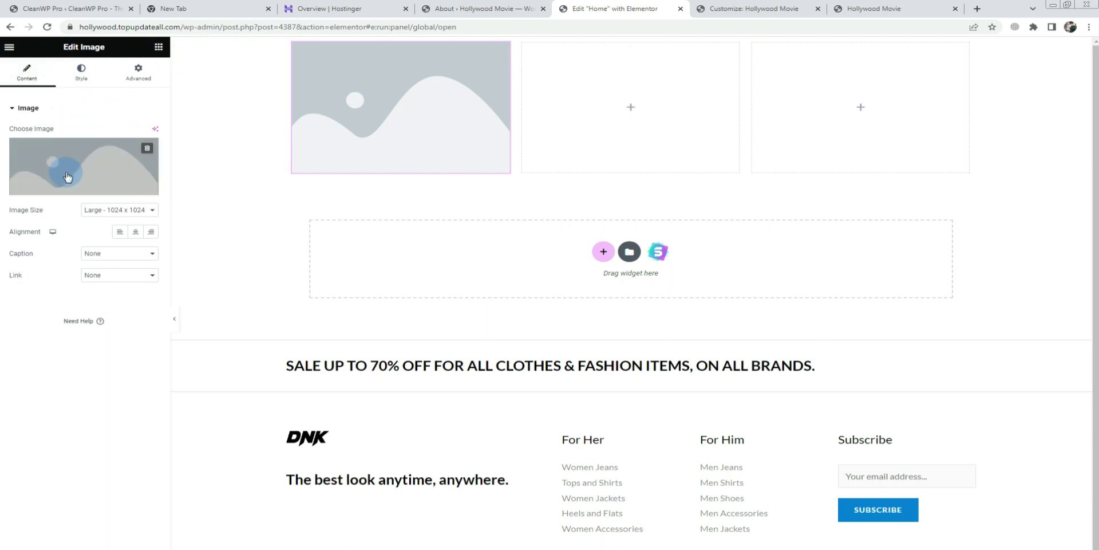
click(84, 189)
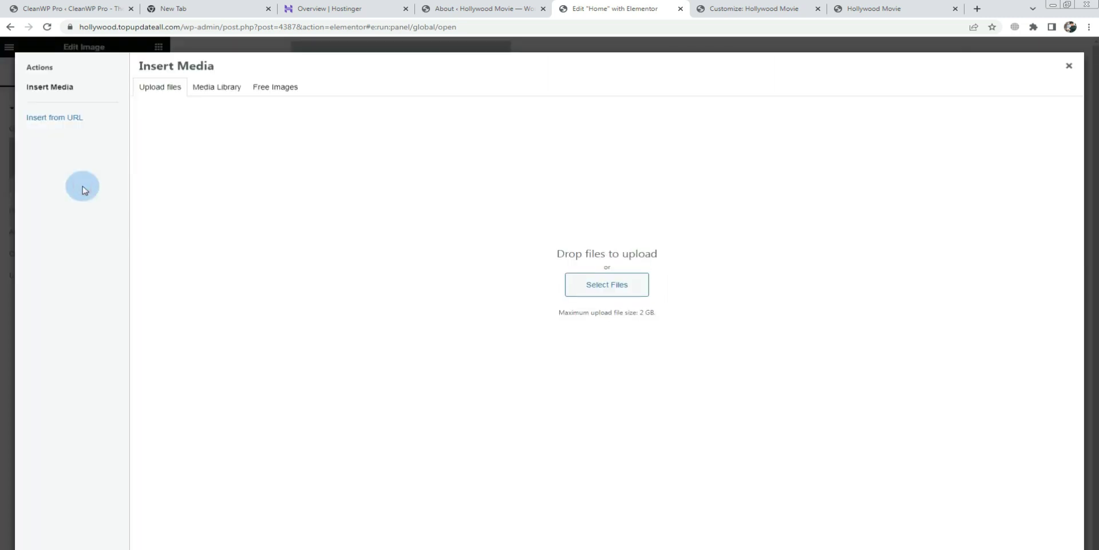
click(61, 127)
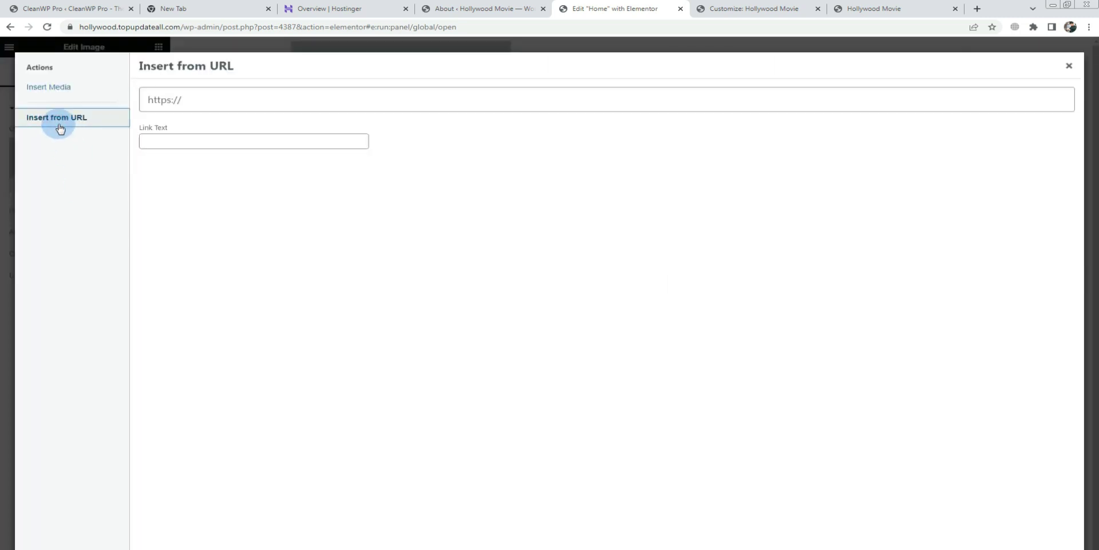
Search Google for vegamovies in a new browser tab and open the vegamovies.gold site.
click(967, 9)
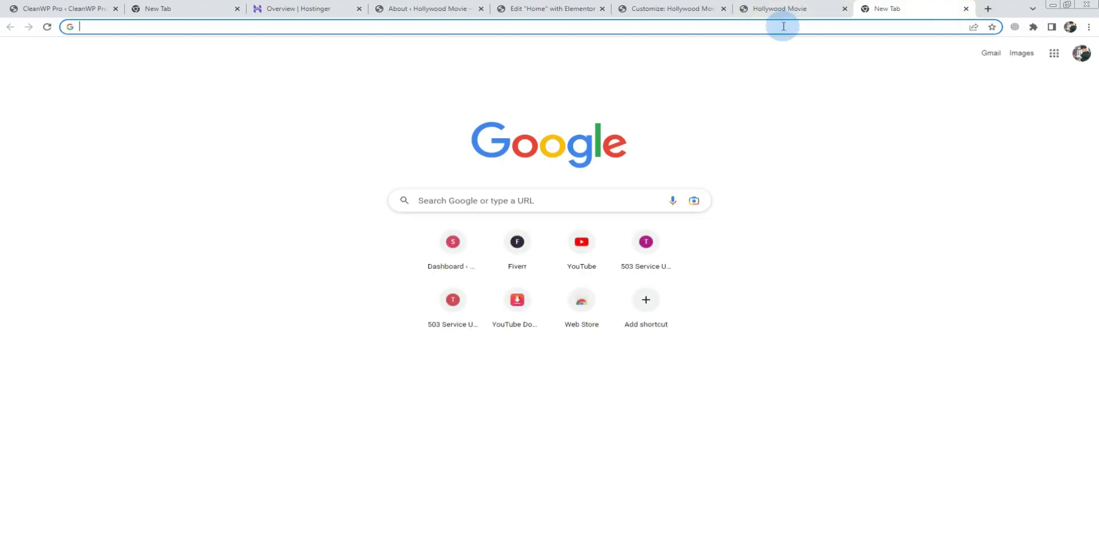
text(vw)
key(BackSpace)
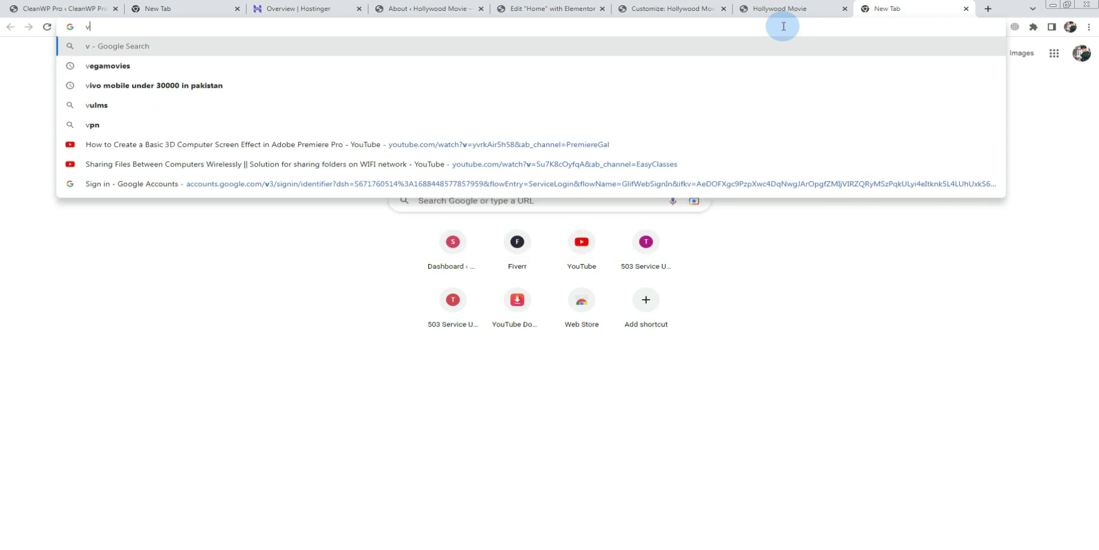
text(egamovi)
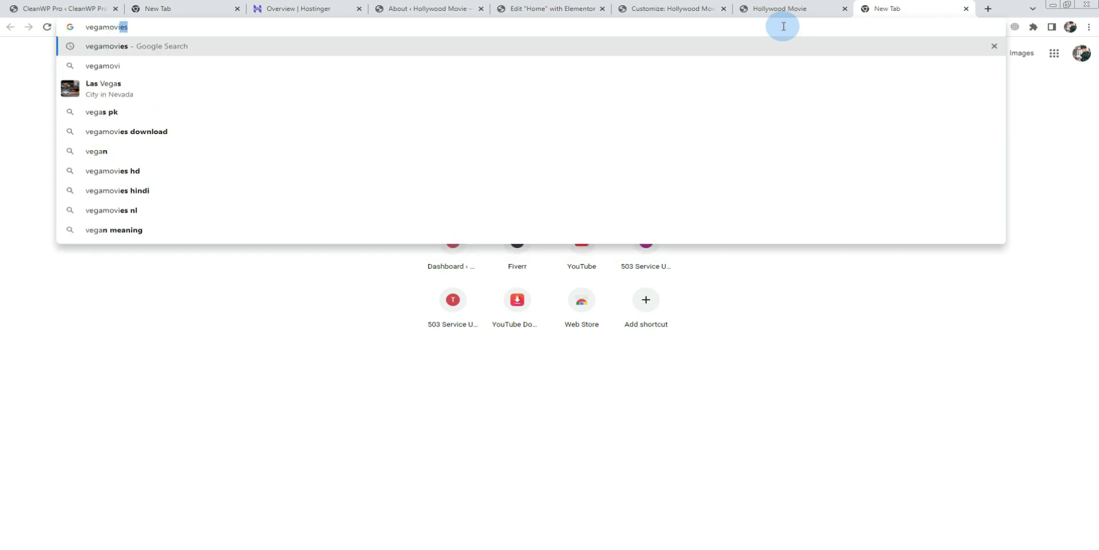
text(es)
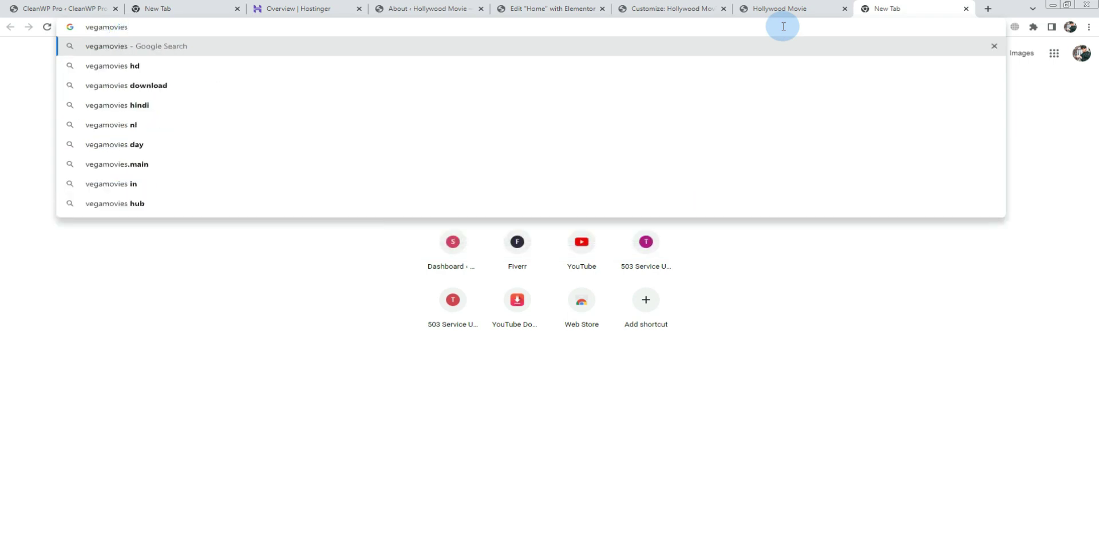
key(Return)
click(268, 169)
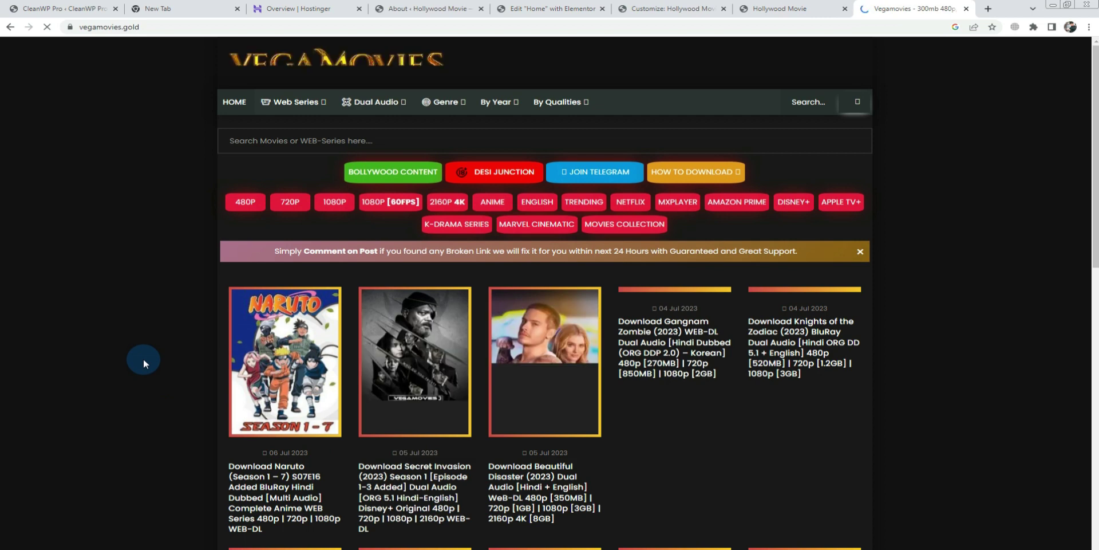
scroll(143, 358, down, 1)
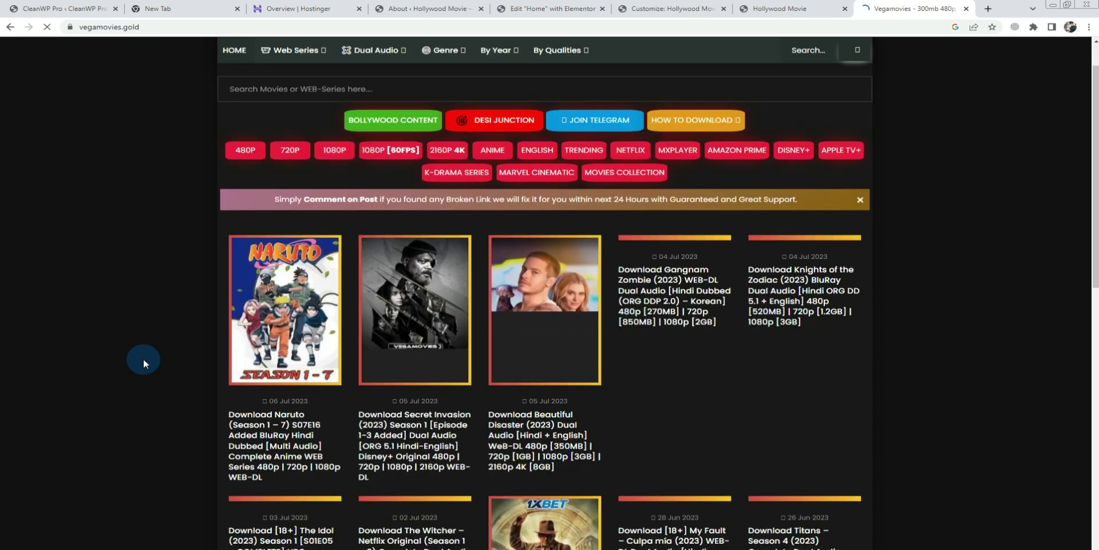
Search Google for adblocker in another browser tab, open the AdBlock extension's Chrome Web Store page and pin the extension.
click(989, 9)
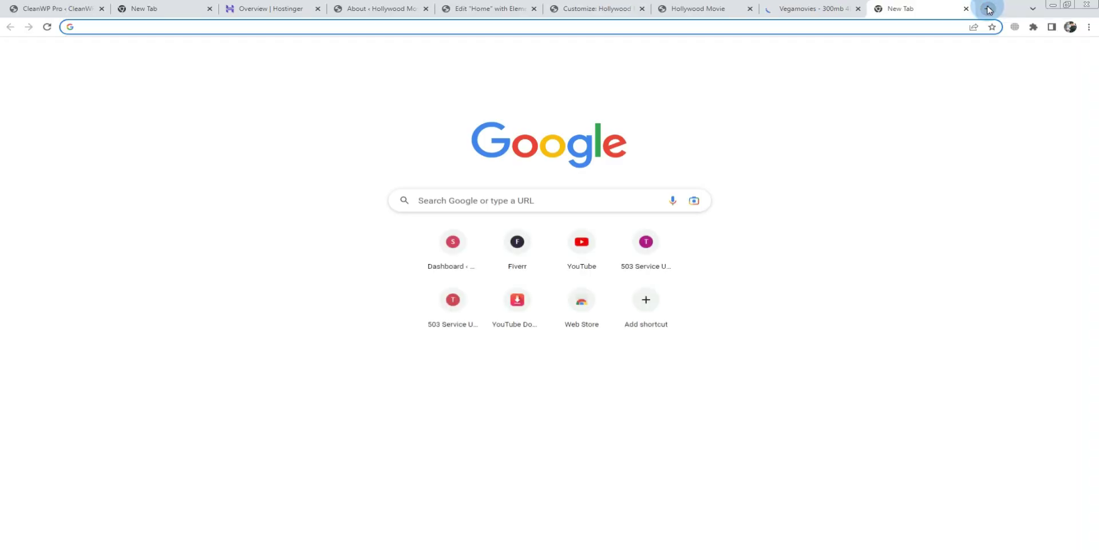
text(adblocker)
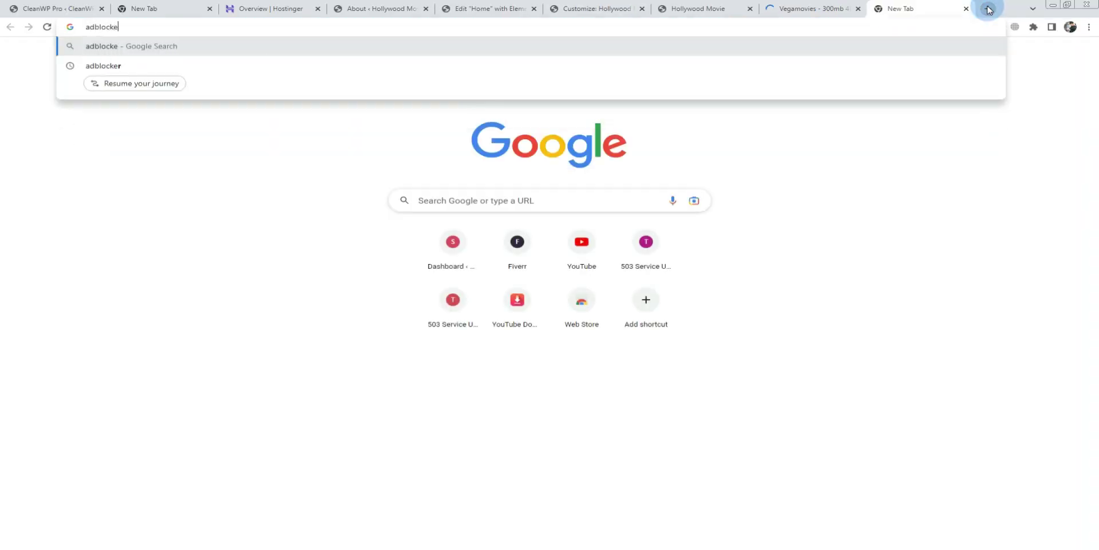
key(Return)
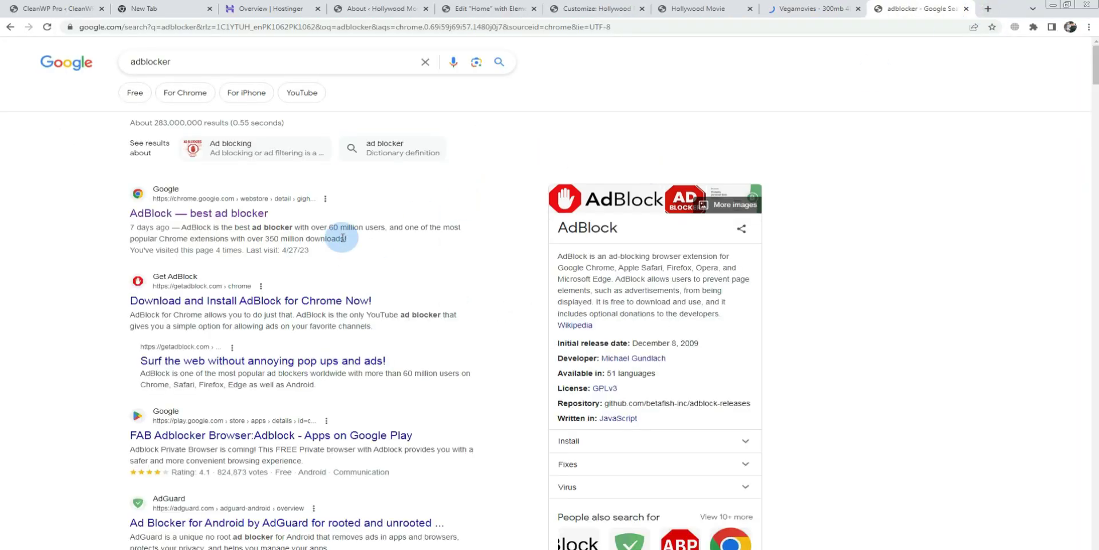
click(195, 222)
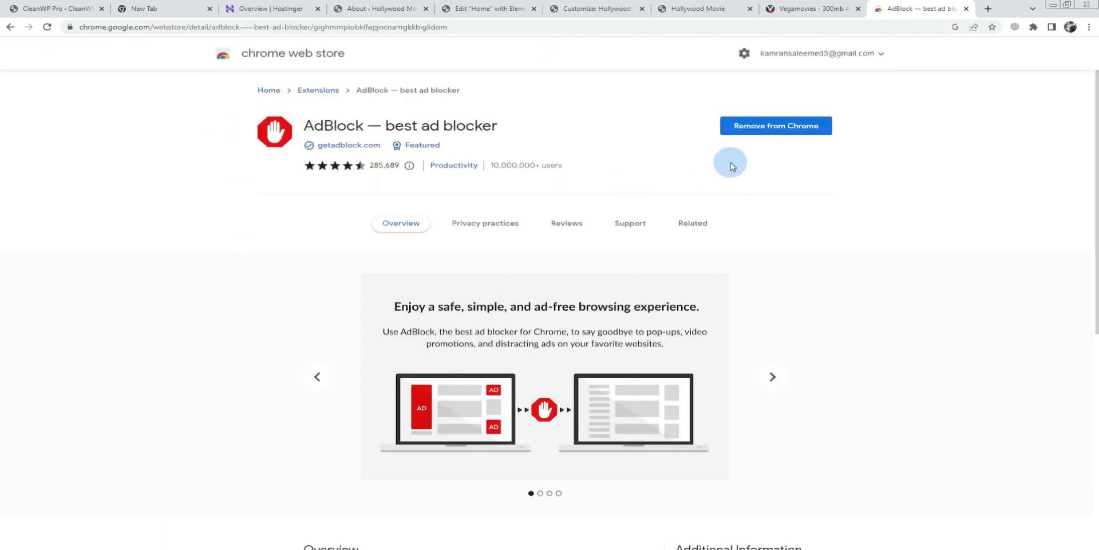
click(1032, 28)
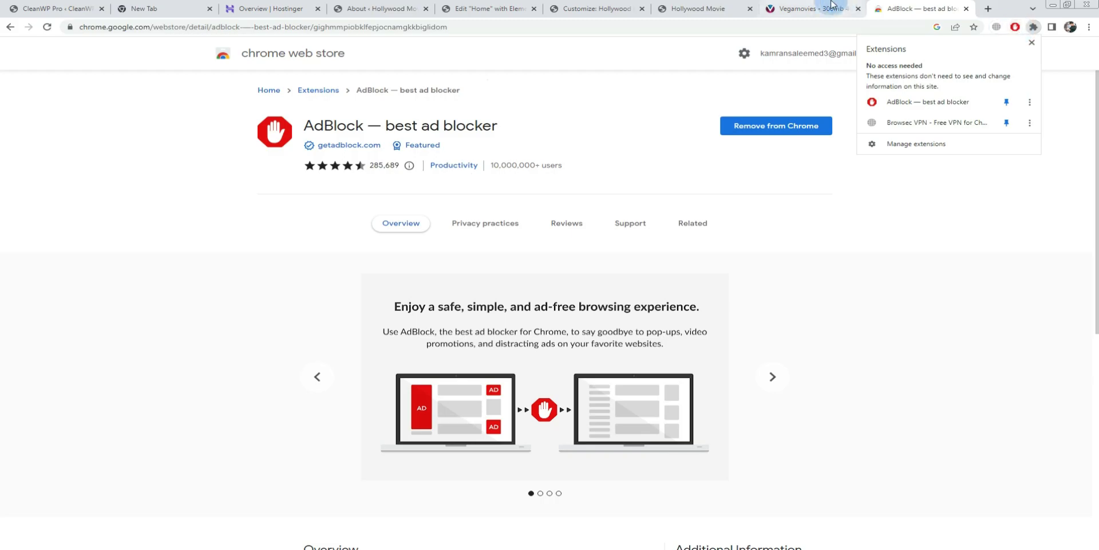
Examine the Knights of the Zodiac download post on Vegamovies, including its movie info and screenshots, and return to the movie listing.
click(824, 10)
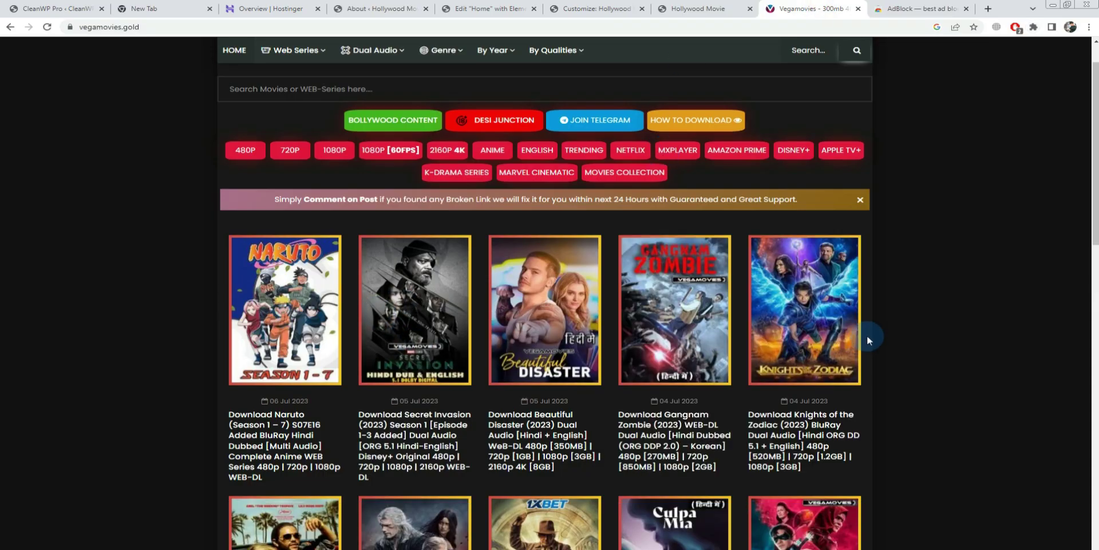
click(810, 423)
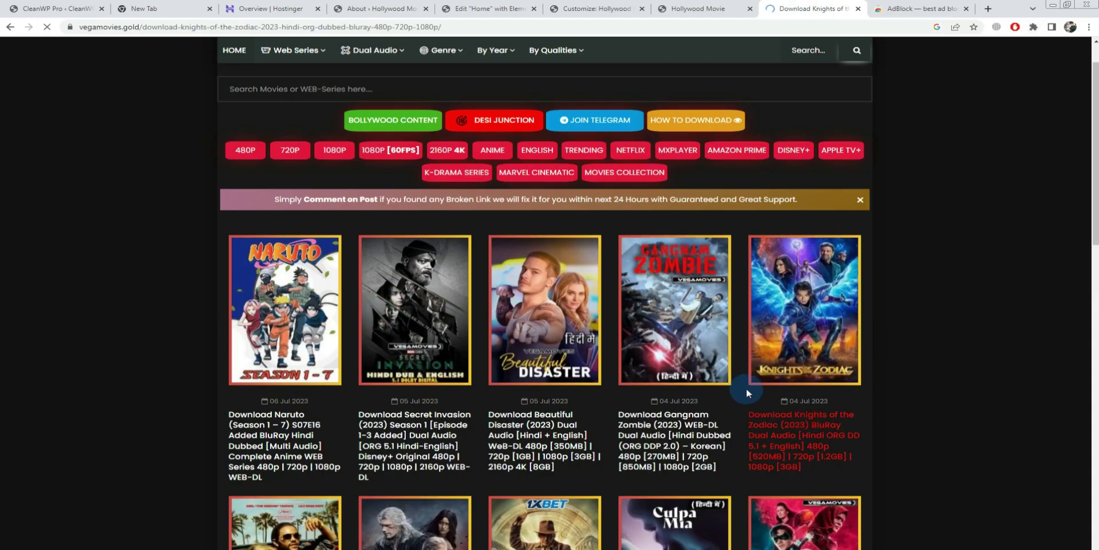
scroll(343, 421, down, 2)
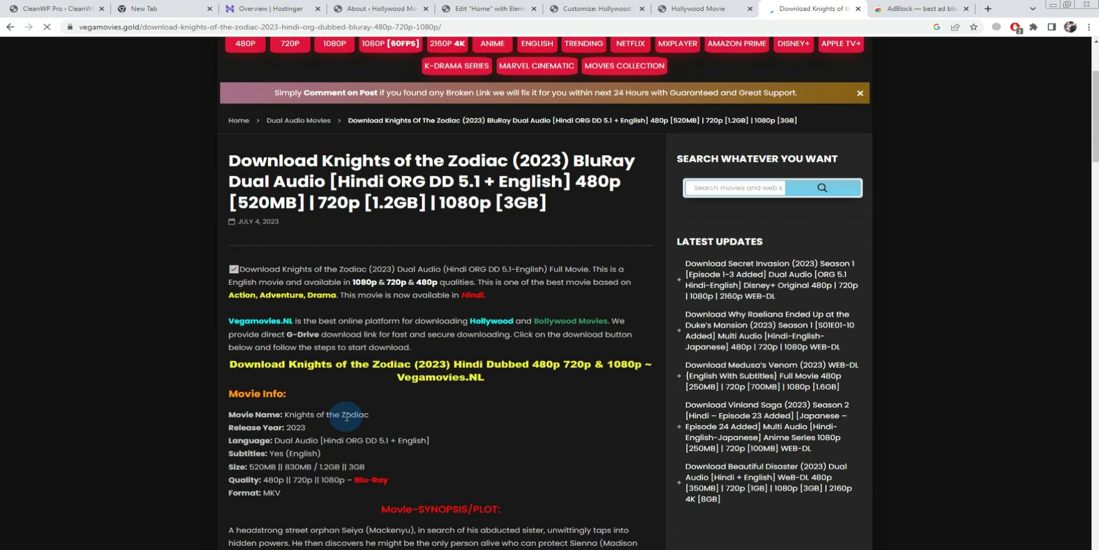
scroll(345, 418, down, 5)
scroll(346, 420, down, 3)
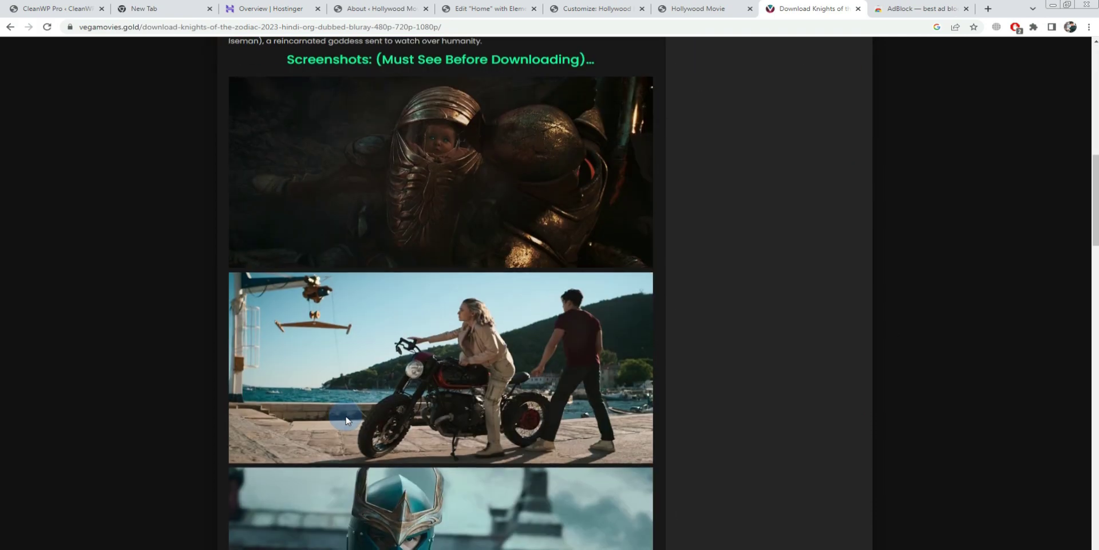
scroll(346, 420, up, 7)
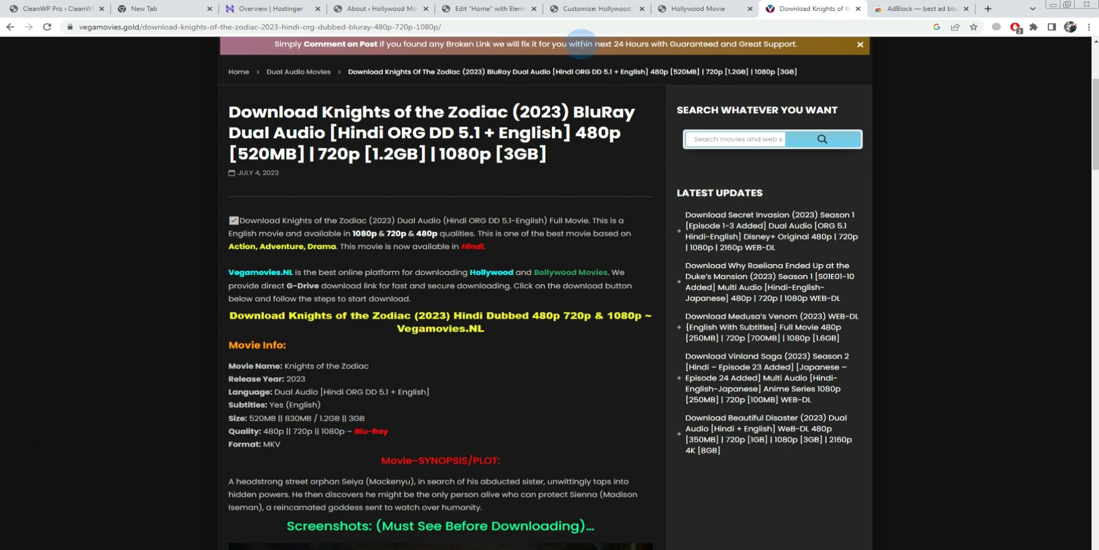
click(11, 30)
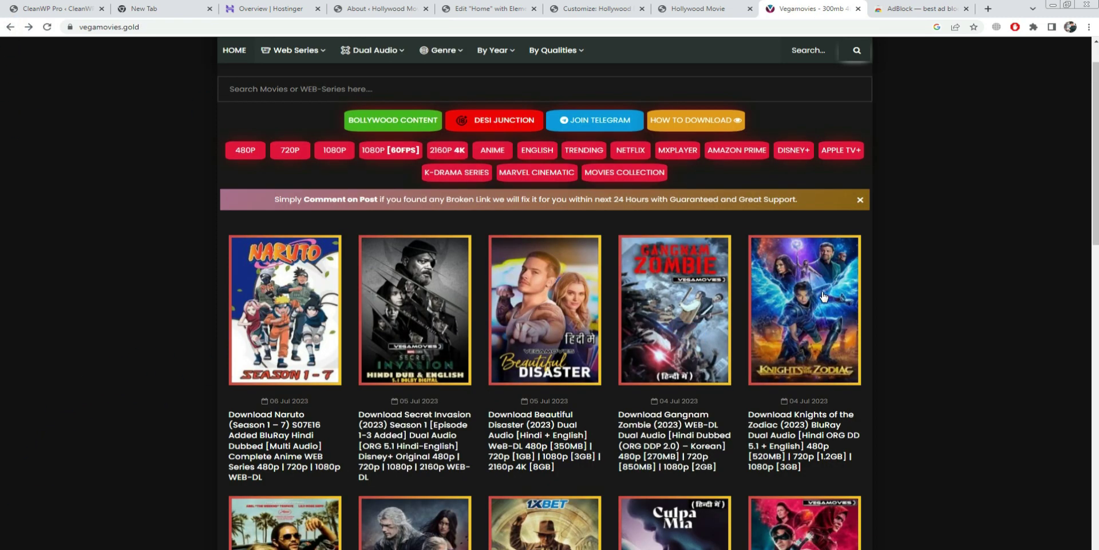
Copy the Knights of the Zodiac poster's image address from Vegamovies and insert it by URL, with no alignment, into the first column's Image widget.
right_click(801, 278)
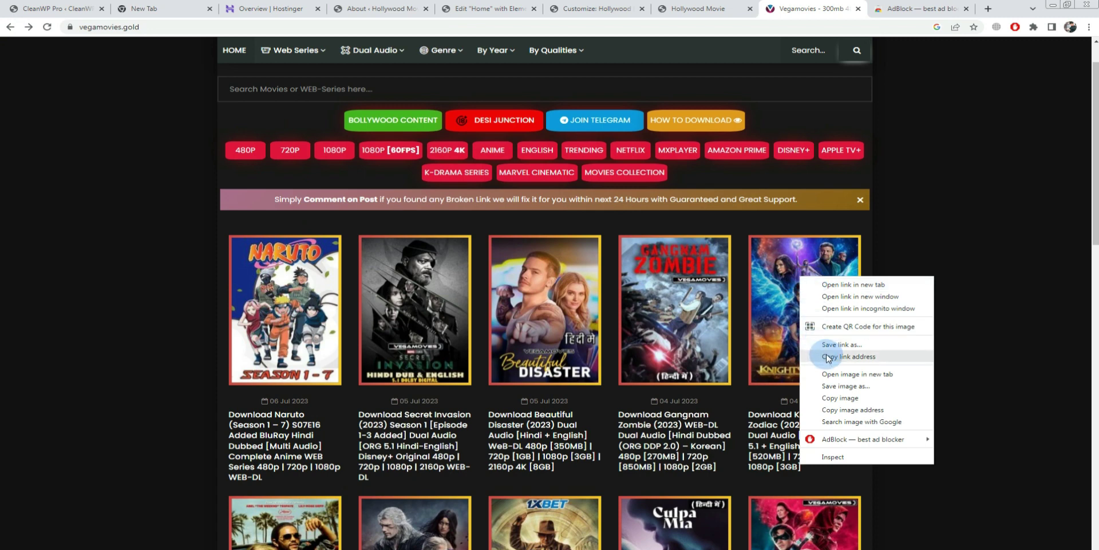
click(836, 409)
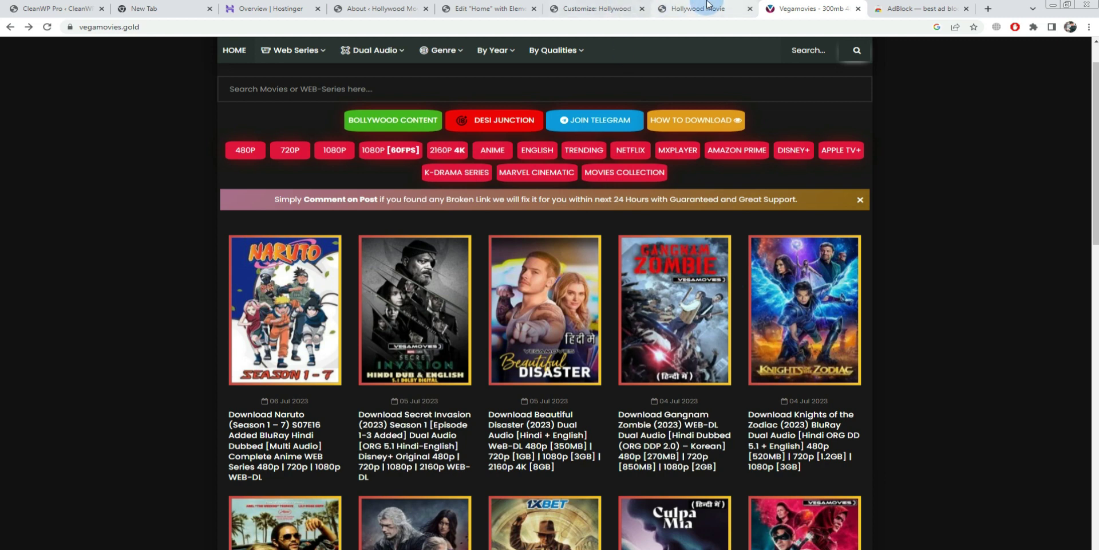
click(464, 8)
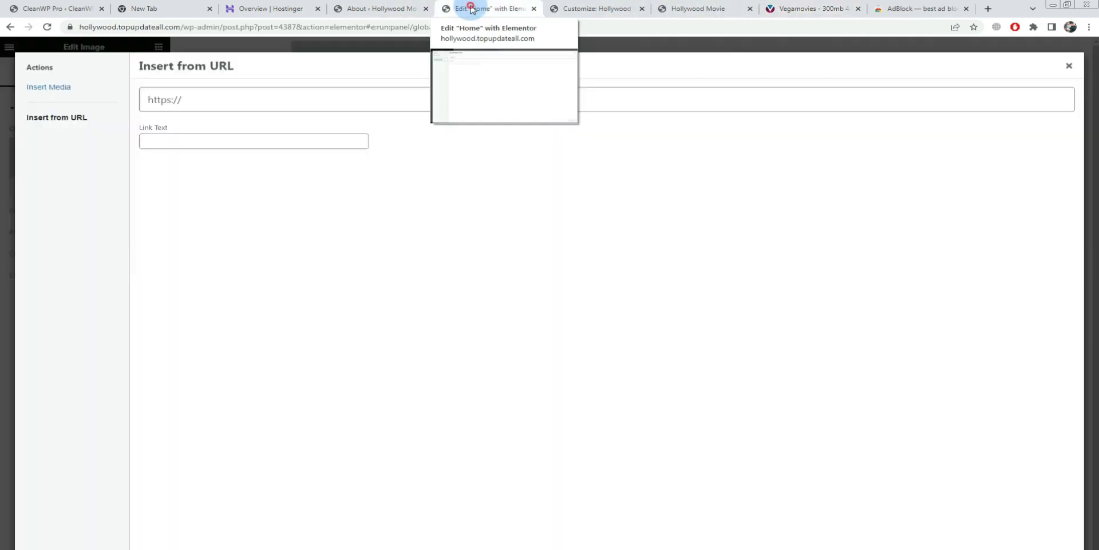
click(200, 100)
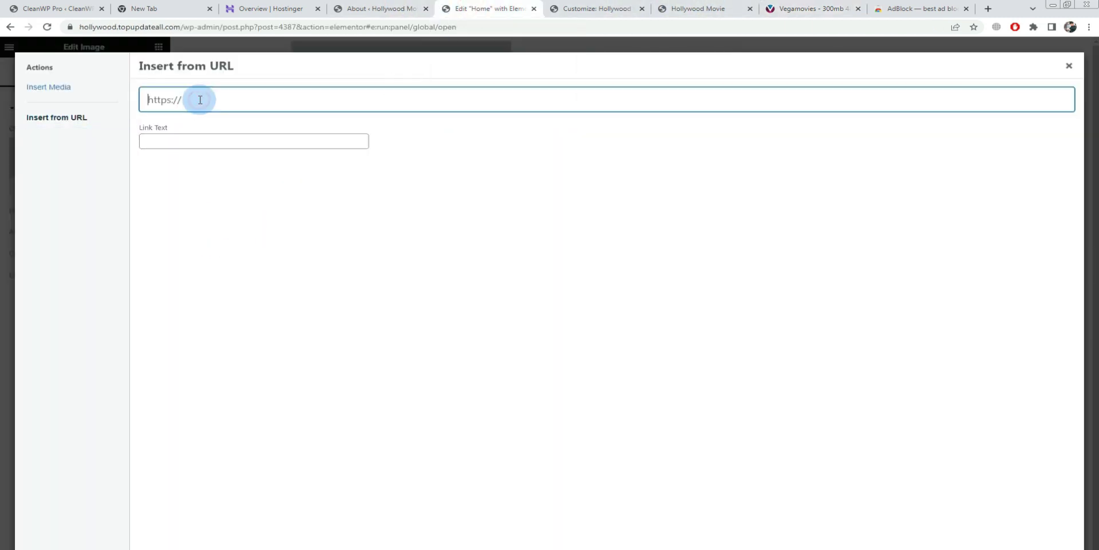
text(https://vegamovies.gold/wp-content/uploads/2023/07/Knights-of-the-Zodiac-165x248.jpg)
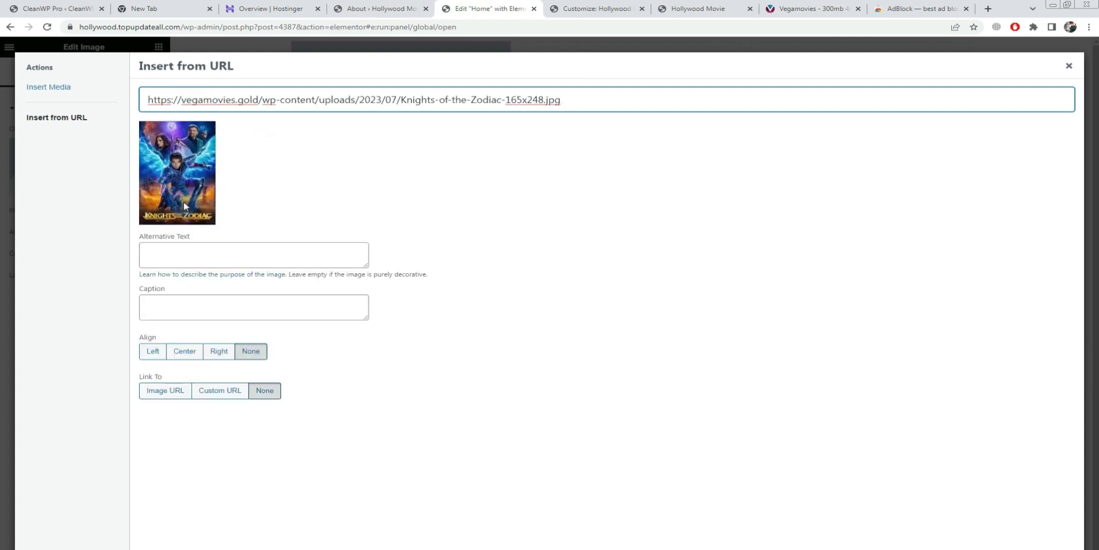
click(250, 356)
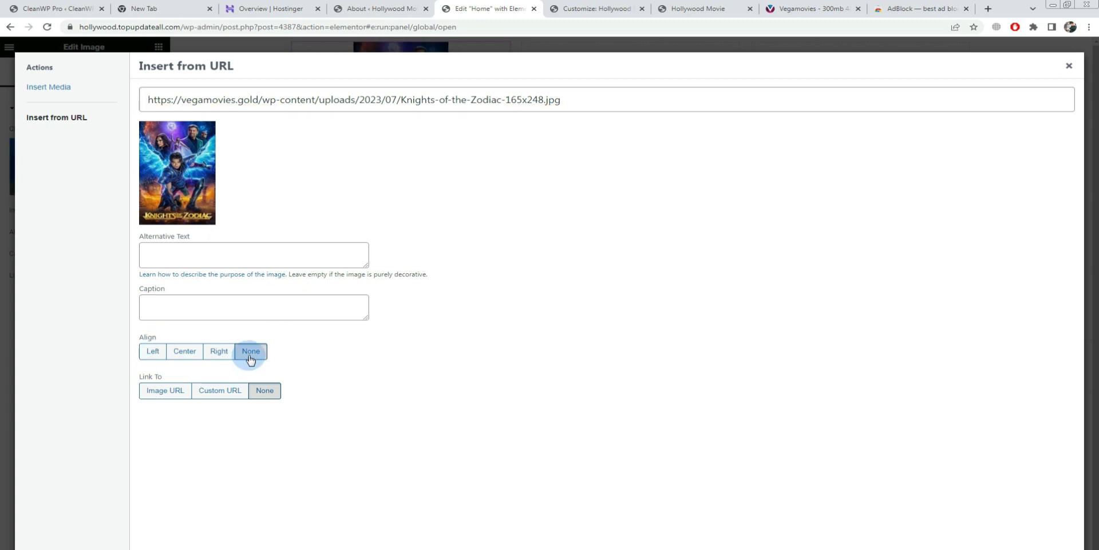
click(967, 545)
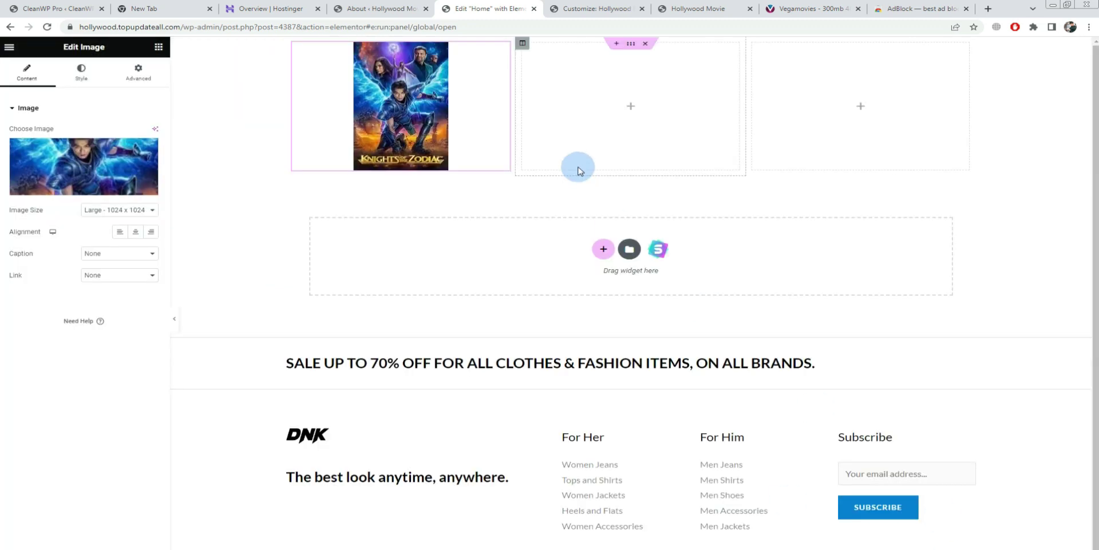
Leave the poster's image settings and bring up the widget list for filling the empty second column.
click(471, 91)
click(696, 119)
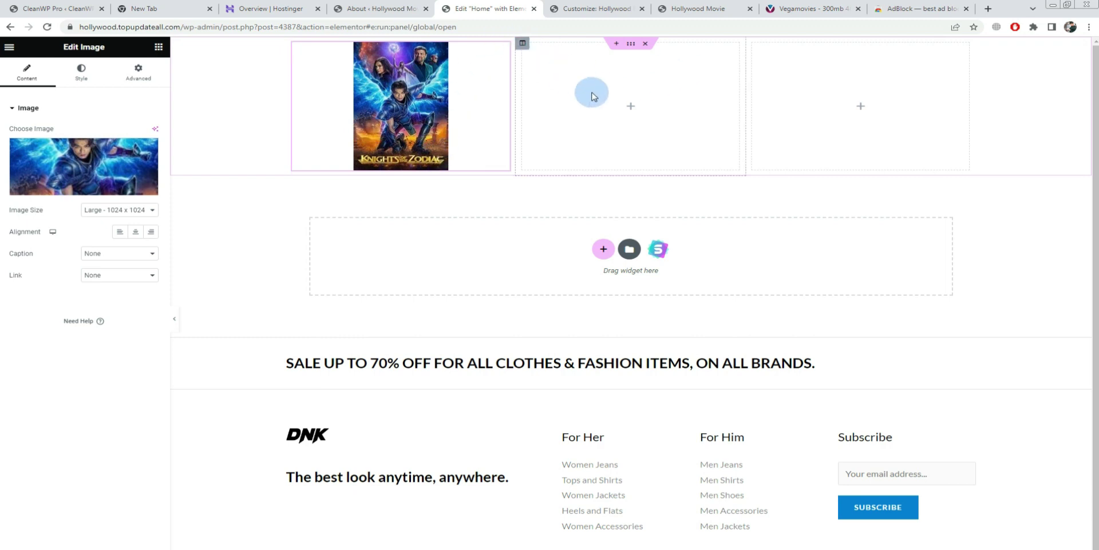
click(160, 51)
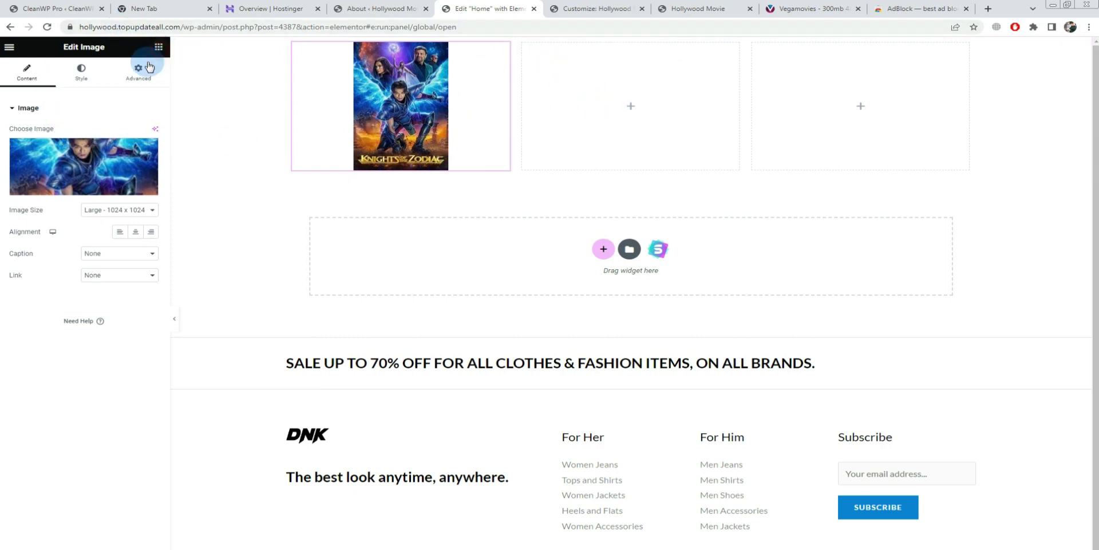